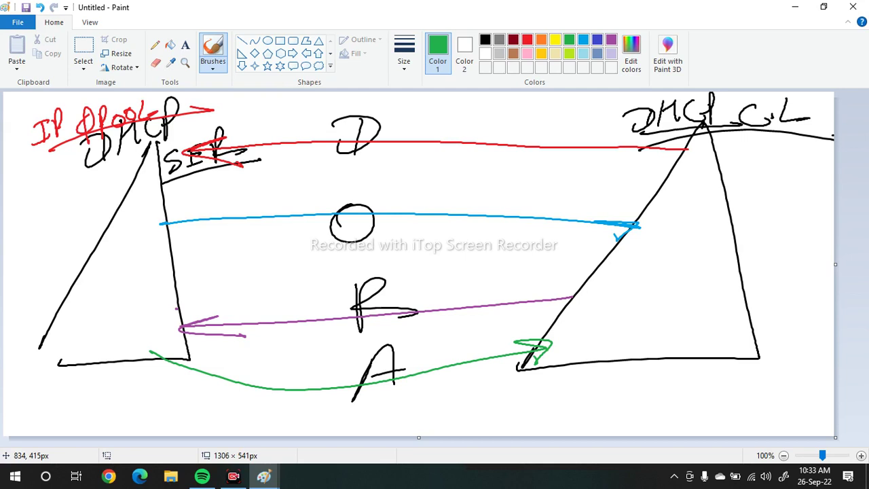
Step: Open the Windows Network Connections window and maximize it
key(super+r)
key(BackSpace)
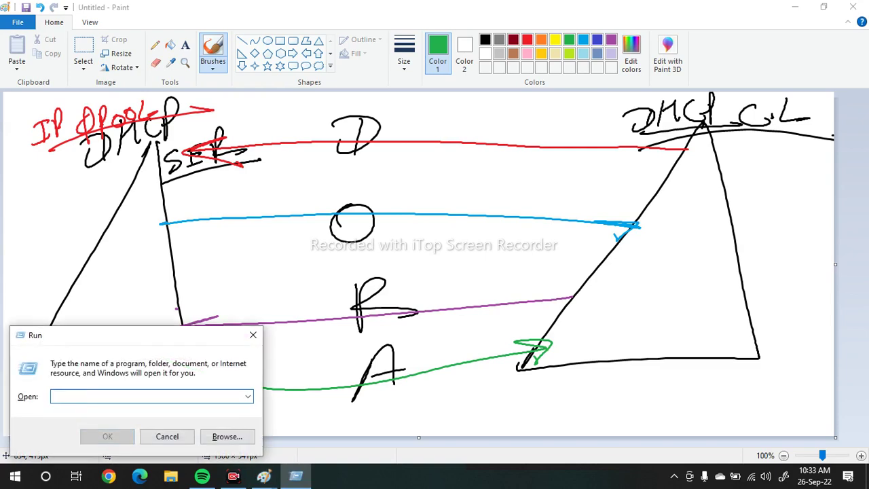
text(nc)
key(Down)
key(Return)
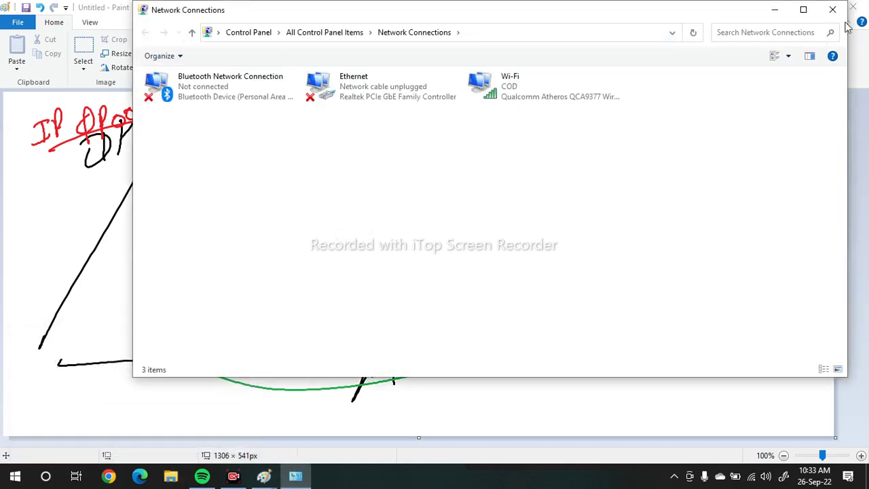
click(803, 13)
Step: Examine the Wi-Fi adapter's connection details, including when its DHCP lease was obtained and expires, and close the dialogs
click(394, 91)
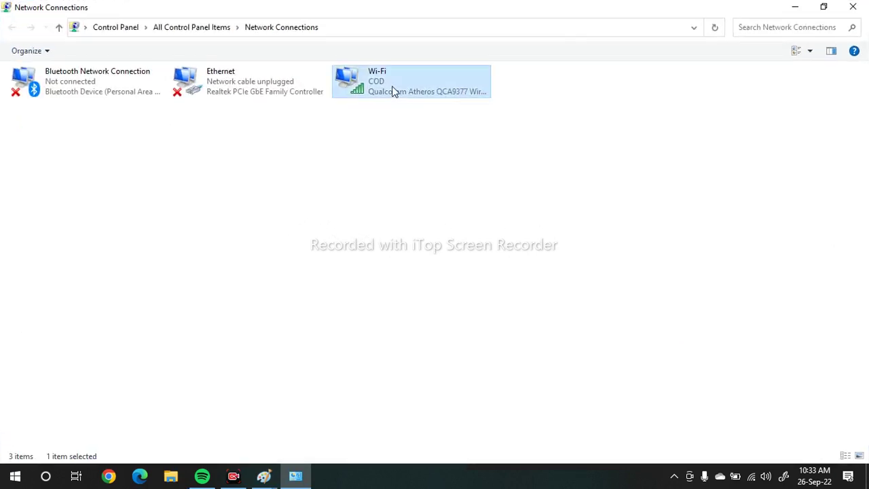
right_click(392, 87)
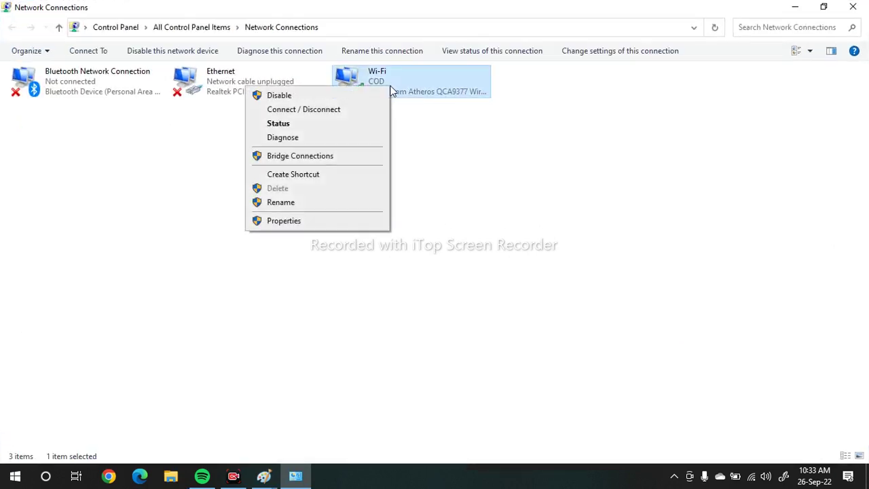
click(323, 124)
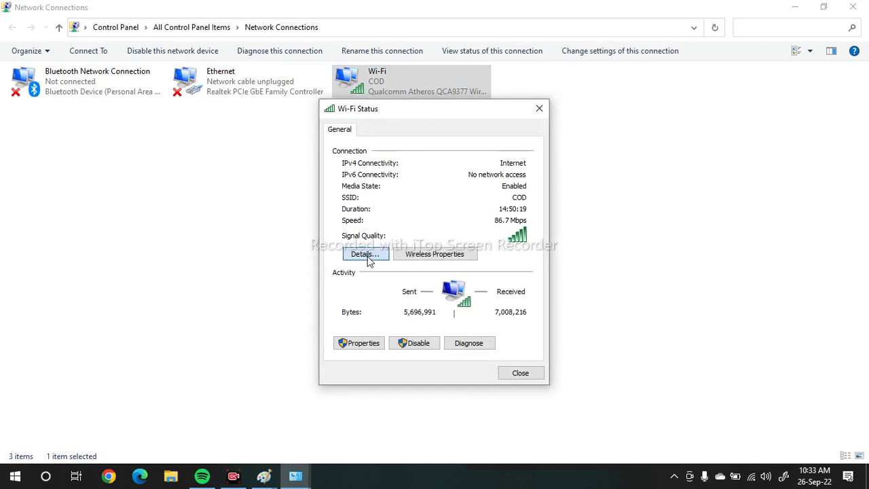
click(367, 255)
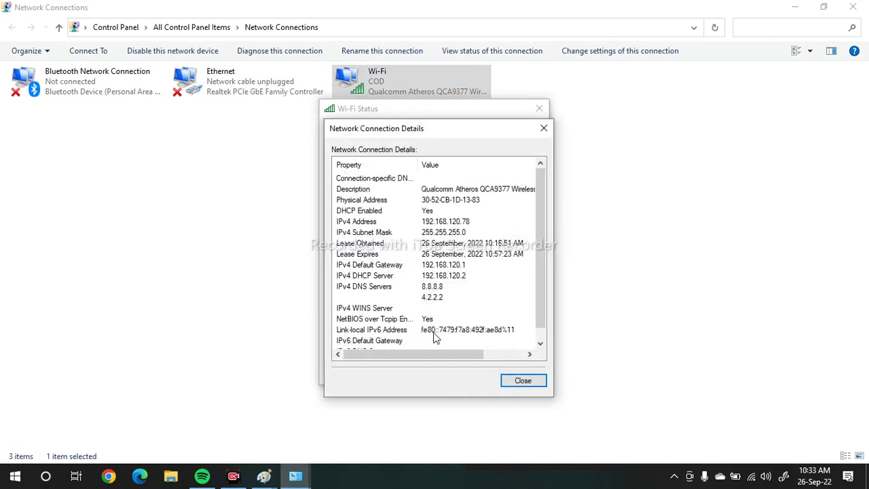
click(421, 247)
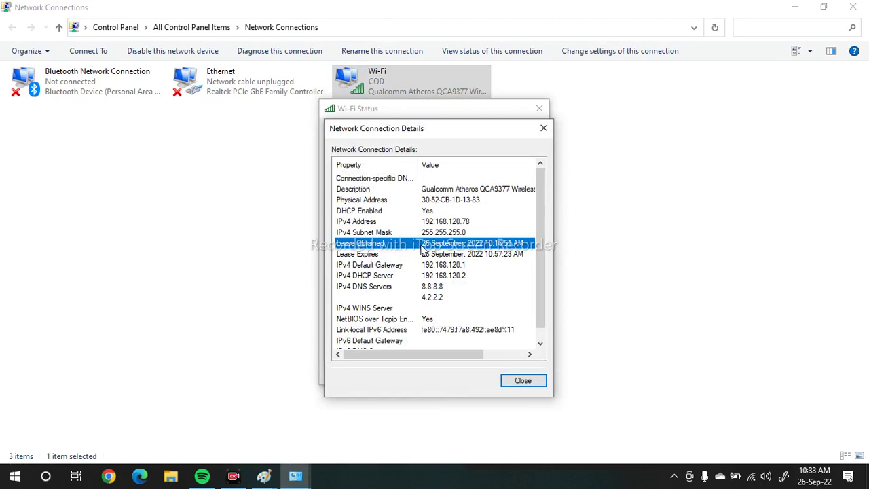
click(487, 256)
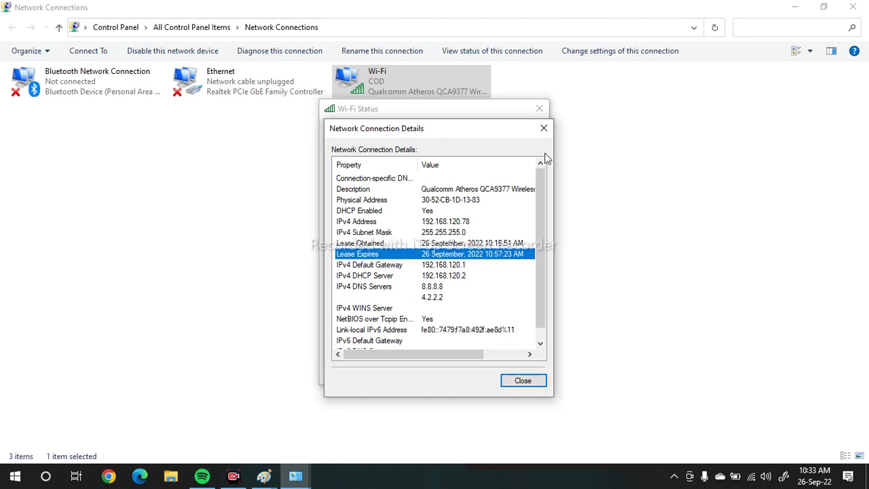
click(544, 128)
click(539, 110)
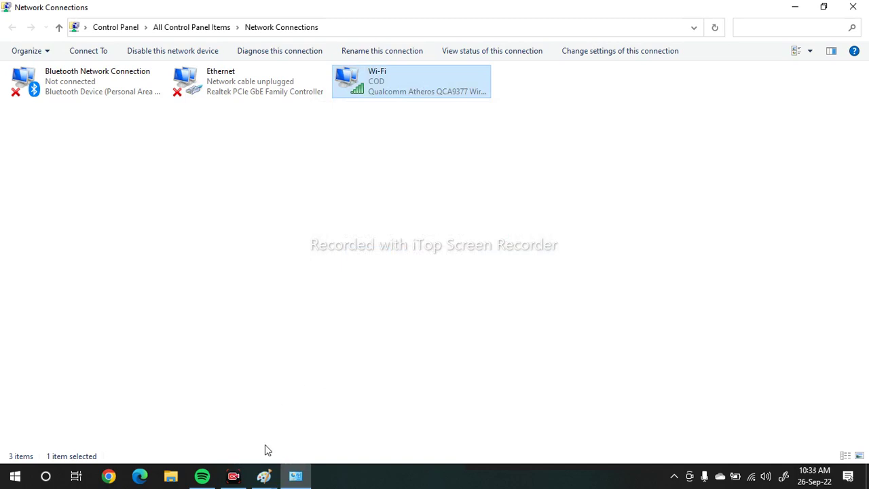
Step: Switch to the DHCP diagram in Paint and draw an indigo X across each of the D, O, R and A arrows
mouse_move(264, 475)
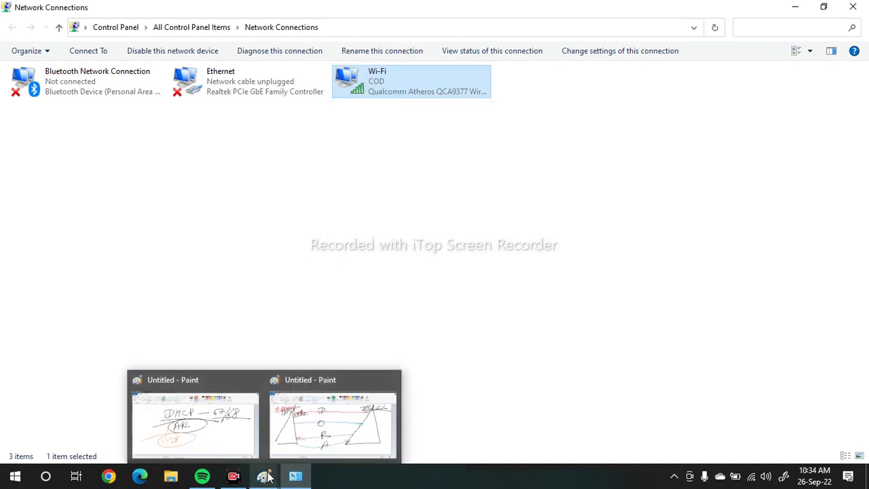
click(317, 439)
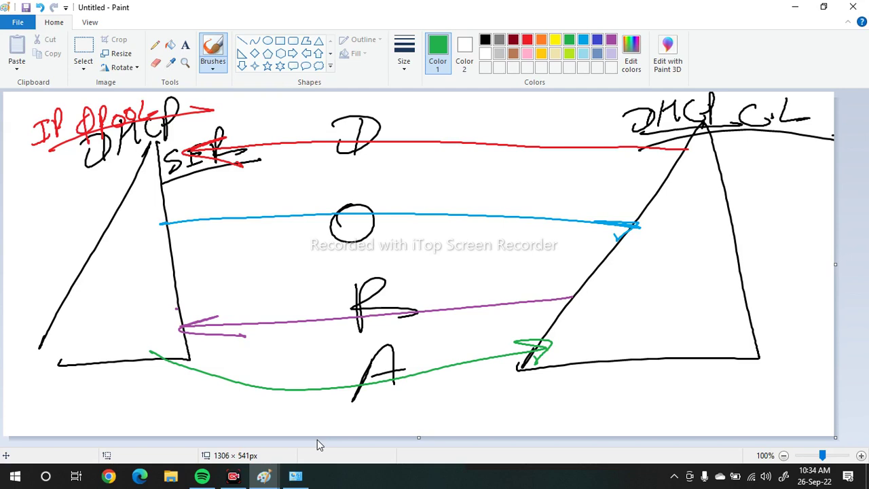
click(597, 40)
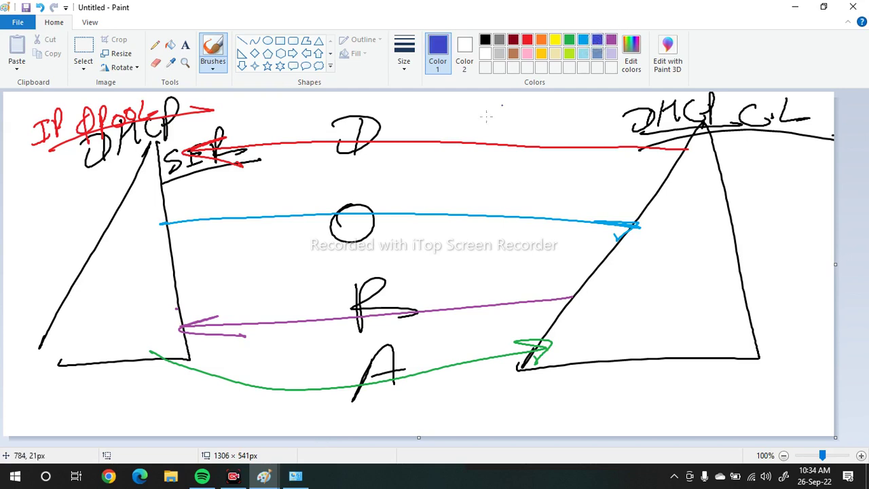
drag(472, 122, 443, 168)
drag(449, 128, 482, 159)
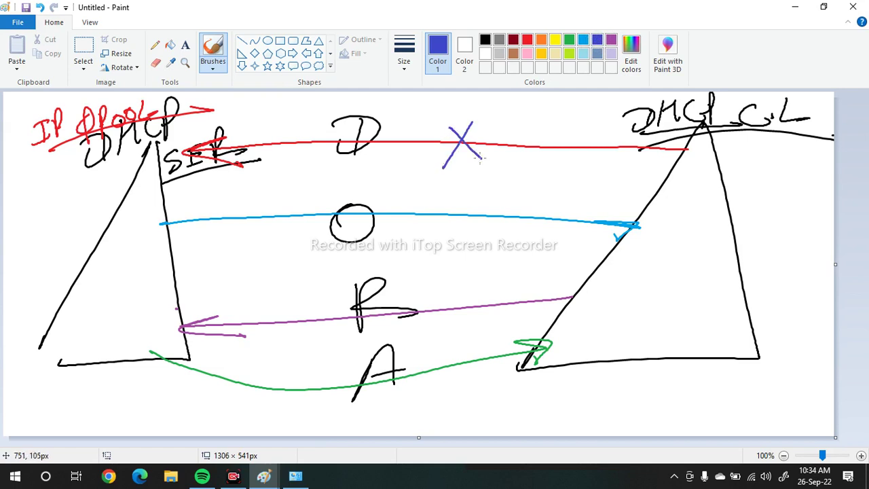
drag(459, 196, 432, 238)
drag(434, 203, 466, 233)
drag(462, 288, 440, 327)
drag(439, 296, 469, 318)
drag(453, 349, 432, 387)
drag(433, 358, 468, 378)
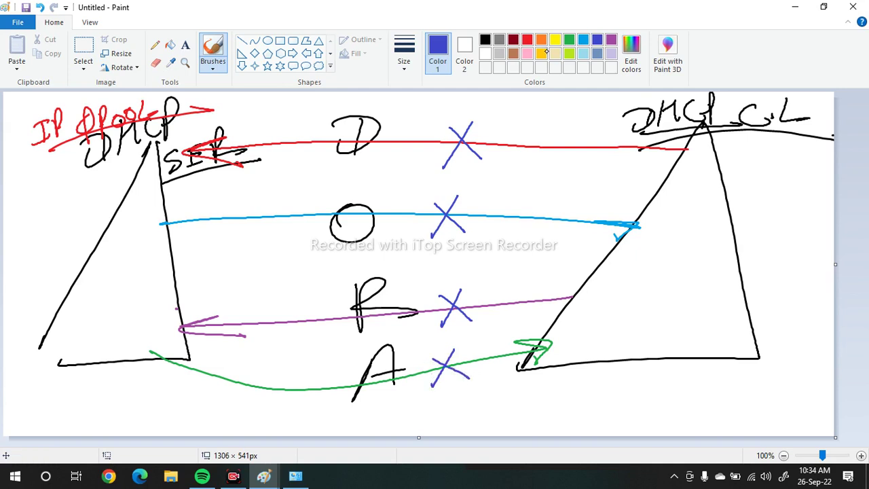
Step: Handwrite "APIPA" in indigo below the DHCP client triangle and underline it with a long arrow
mouse_move(574, 408)
mouse_down()
mouse_move(596, 376)
mouse_move(604, 407)
mouse_up()
mouse_move(581, 396)
mouse_down()
mouse_move(603, 393)
mouse_move(612, 410)
mouse_up()
mouse_move(613, 368)
mouse_down()
mouse_move(636, 379)
mouse_move(638, 402)
mouse_up()
drag(635, 377, 658, 374)
mouse_move(626, 402)
mouse_down()
mouse_move(656, 400)
mouse_move(674, 411)
mouse_up()
drag(678, 372, 679, 386)
mouse_move(710, 371)
mouse_down()
mouse_move(700, 402)
mouse_move(726, 395)
mouse_up()
drag(708, 391, 730, 387)
drag(557, 416, 829, 400)
drag(788, 392, 830, 401)
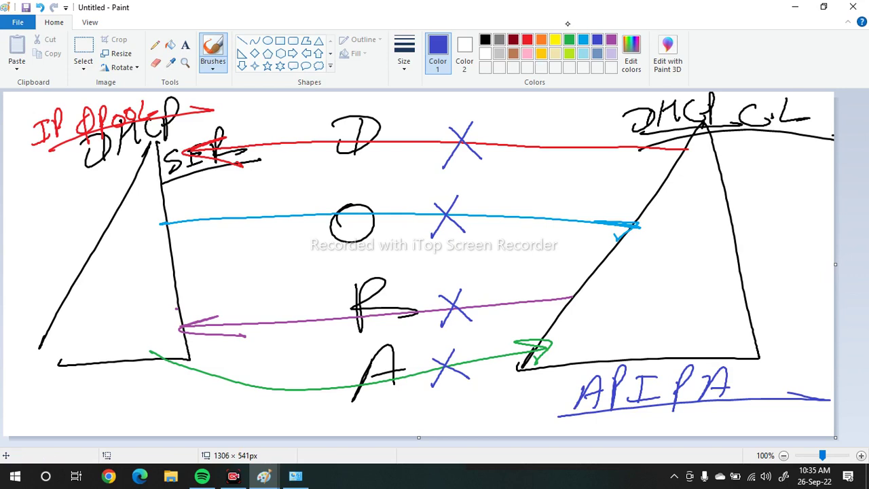
Step: Handwrite the address 169.254.x.y in purple beside the APIPA label, underline it and add strokes before it
click(611, 40)
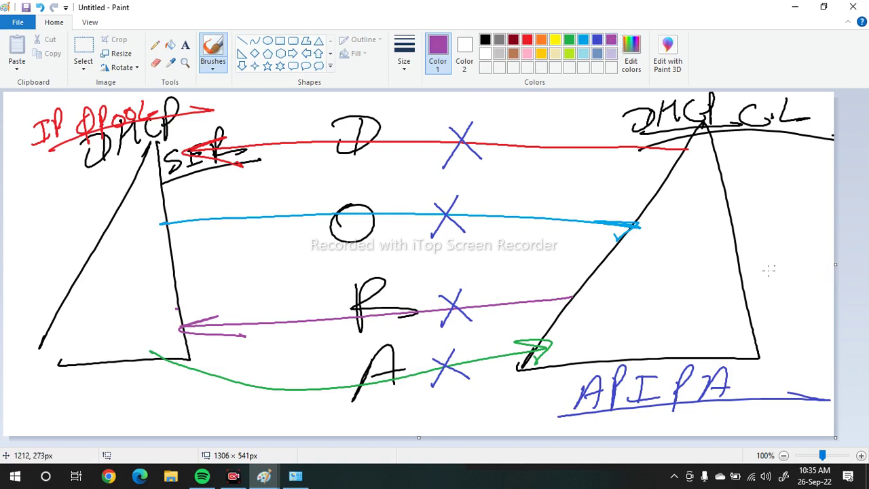
drag(417, 396, 408, 424)
drag(431, 392, 428, 411)
mouse_move(453, 393)
mouse_down()
mouse_move(470, 406)
mouse_move(474, 423)
mouse_move(493, 393)
mouse_move(516, 400)
mouse_up()
click(459, 410)
mouse_move(518, 387)
mouse_down()
mouse_move(520, 413)
mouse_move(529, 402)
mouse_move(569, 403)
mouse_up()
drag(389, 421, 683, 410)
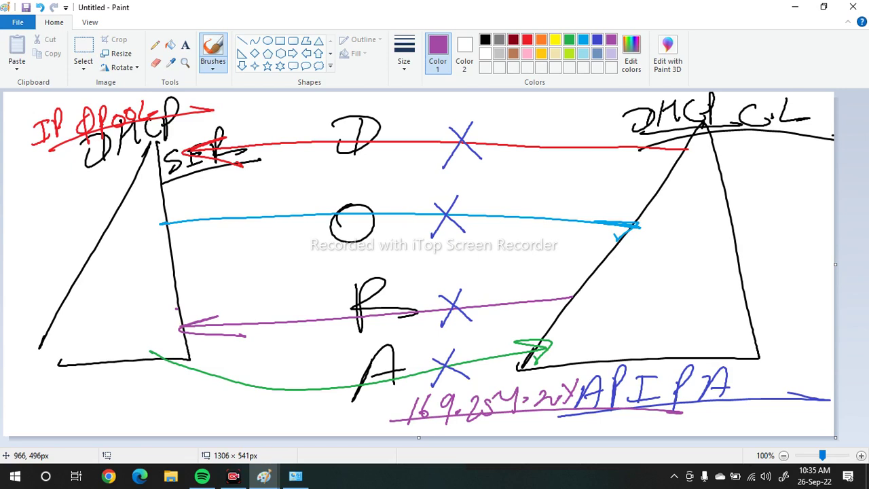
mouse_move(279, 423)
mouse_down()
mouse_move(297, 405)
mouse_move(306, 424)
mouse_up()
mouse_move(304, 399)
mouse_down()
mouse_move(333, 417)
mouse_move(272, 411)
mouse_up()
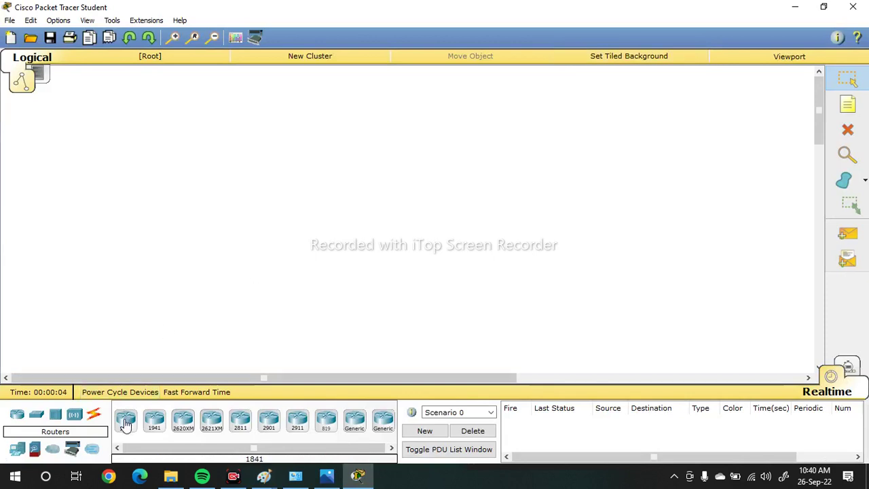
Step: In Cisco Packet Tracer, place an 1841 router on the workspace with a 2950-24 switch below it
click(125, 421)
click(279, 108)
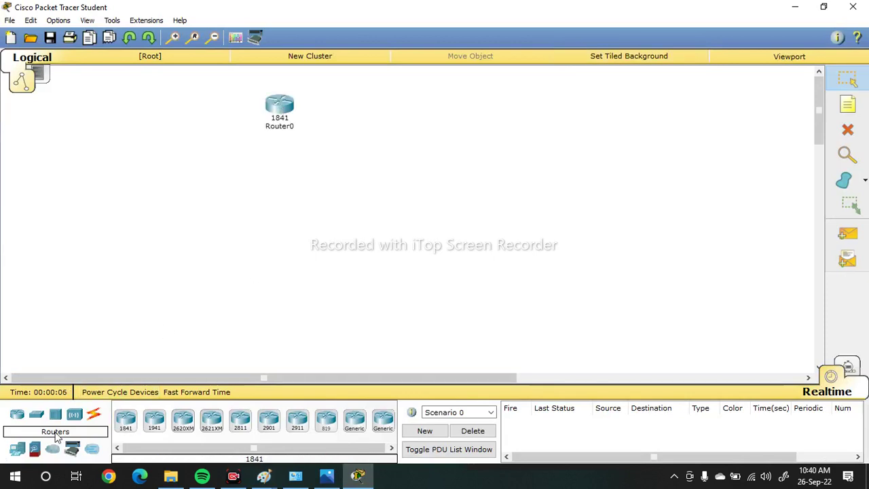
click(37, 416)
click(126, 420)
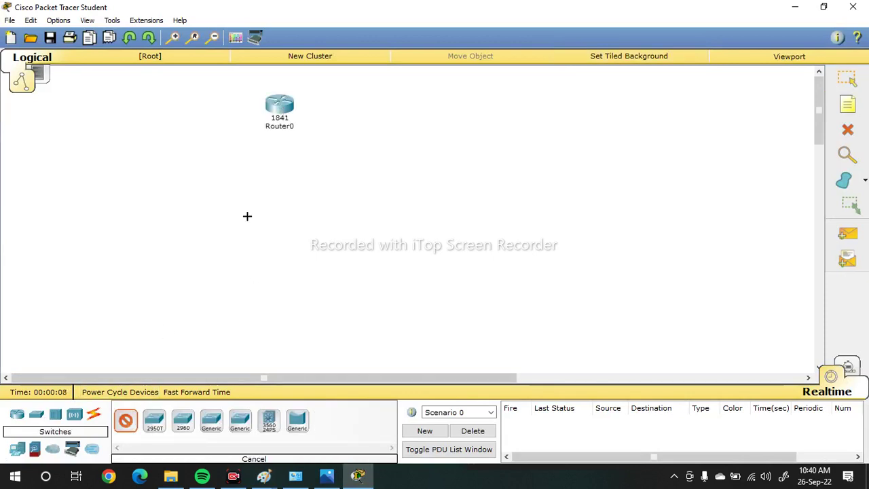
click(268, 185)
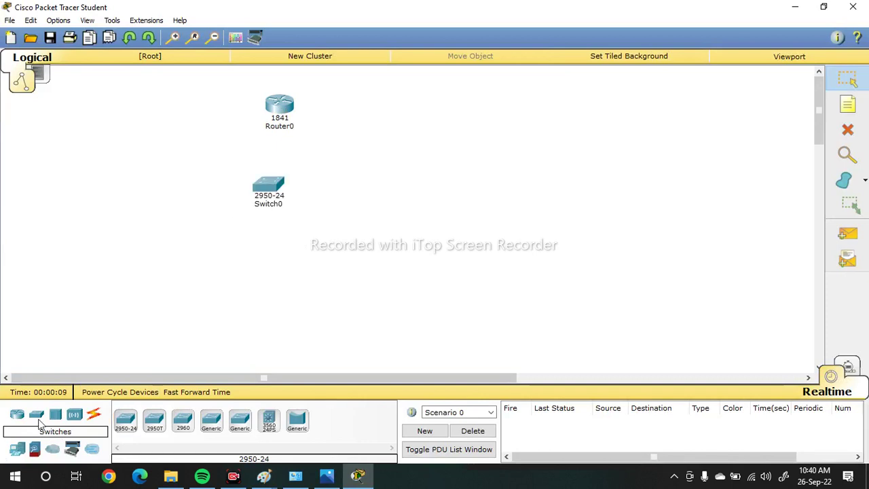
Step: Place five generic PCs in a row below the switch
click(16, 451)
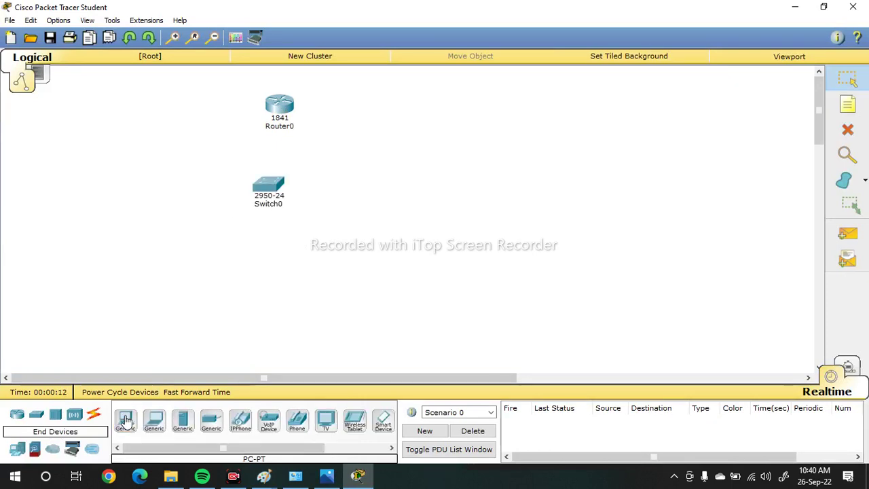
click(126, 420)
click(144, 274)
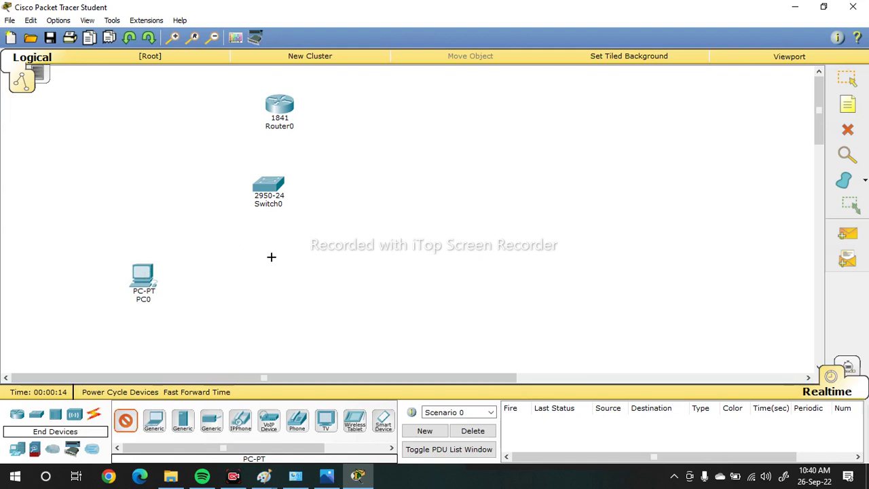
click(271, 257)
click(375, 247)
click(491, 242)
click(582, 236)
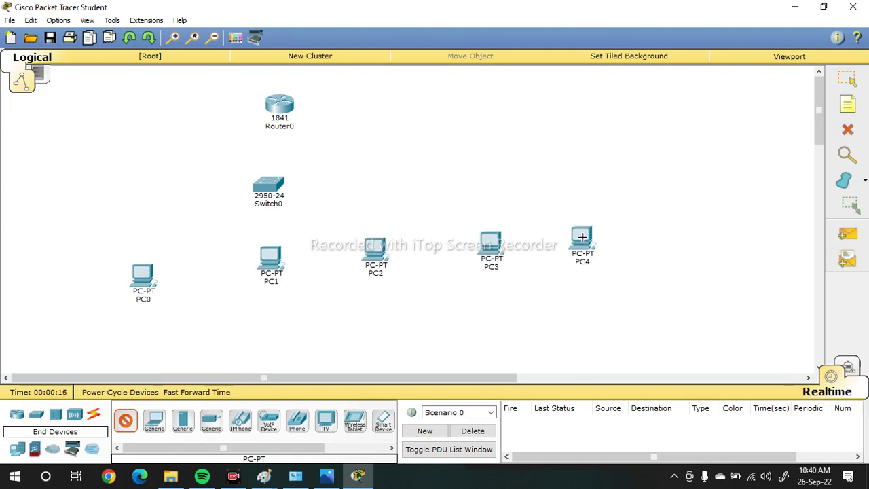
key(Escape)
Step: Cable the router to the switch with the automatically chosen connection type
click(94, 414)
click(127, 422)
click(285, 115)
click(269, 185)
Step: Cable the switch to PC0, PC1, PC2 and PC3 with automatically chosen connections
click(268, 187)
click(151, 284)
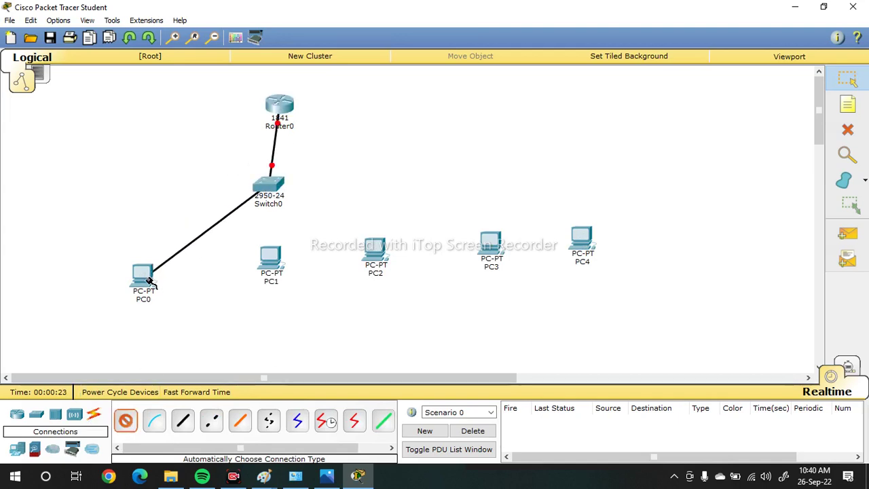
click(270, 256)
click(271, 191)
click(272, 191)
click(374, 248)
click(492, 251)
click(280, 189)
key(Escape)
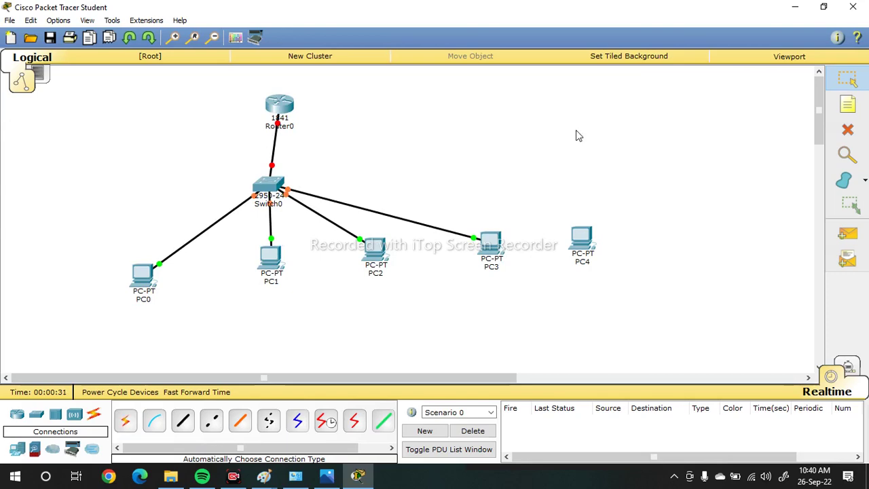
Step: Enable Always Show Port Labels in the preferences and close them
click(58, 20)
click(102, 38)
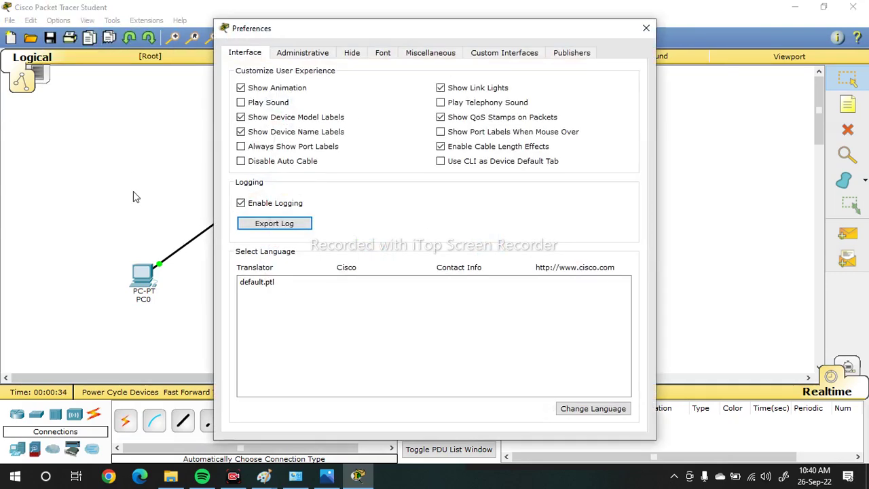
click(241, 146)
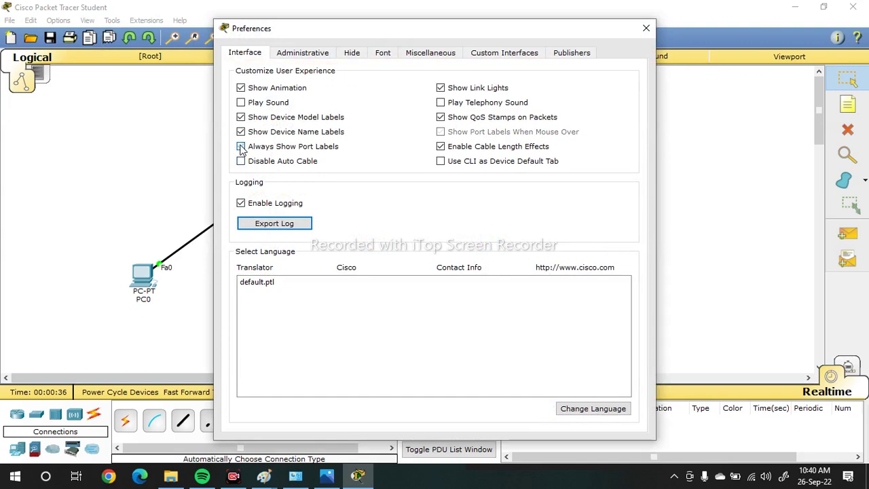
click(646, 29)
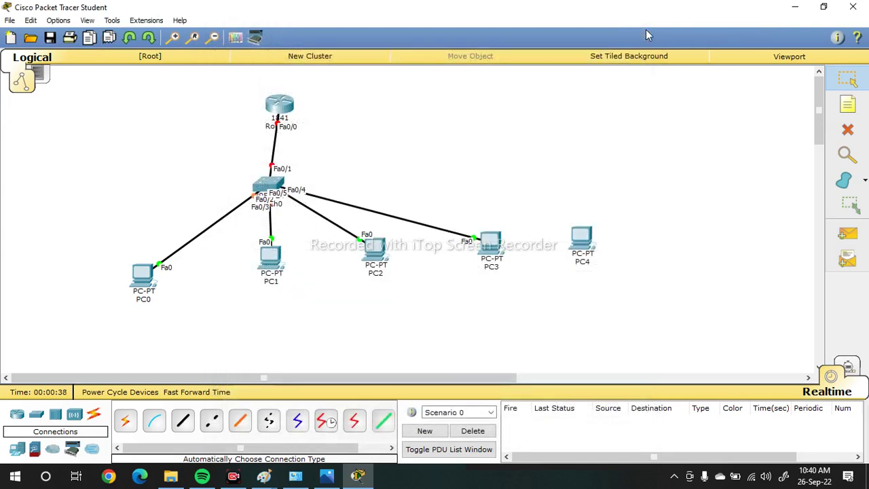
Step: Open Router0's command line in a maximized window and decline the initial configuration dialog to reach the router prompt
click(281, 105)
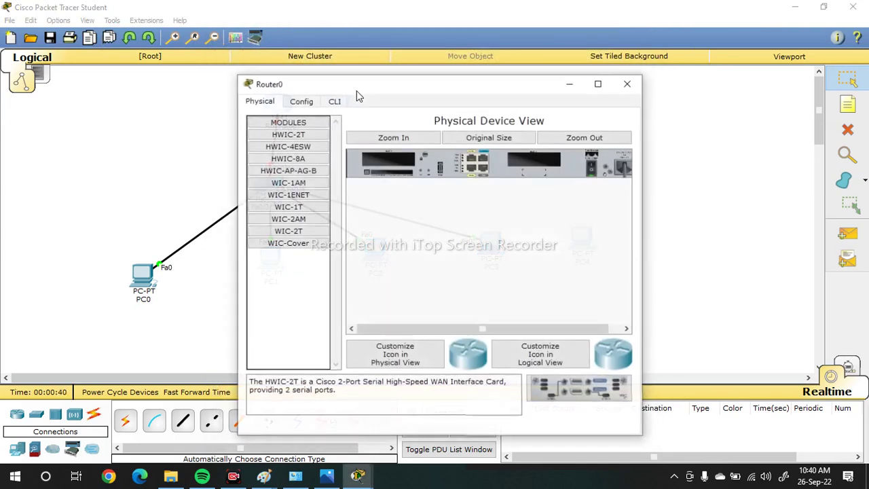
click(334, 101)
double_click(417, 86)
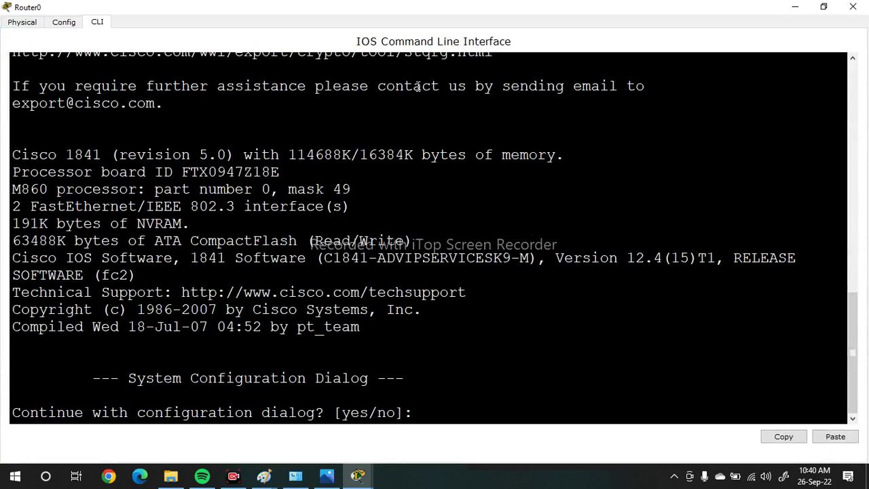
text(n)
key(Return)
key(Return)
key(Return)
key(Return)
key(Return)
key(Return)
Step: Enter privileged mode with "en" and global configuration mode with "conf terminal" on the router
text(en)
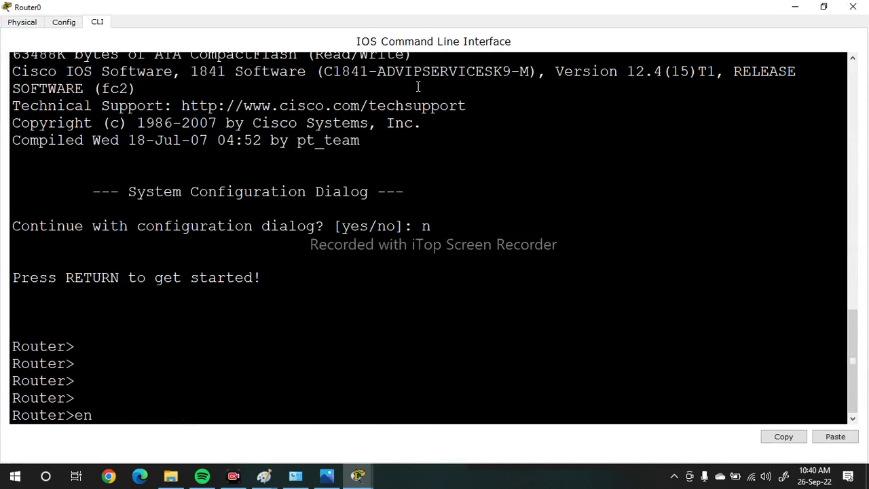
key(Return)
text(conf t)
key(Tab)
key(Return)
key(Return)
key(Return)
key(Return)
key(Return)
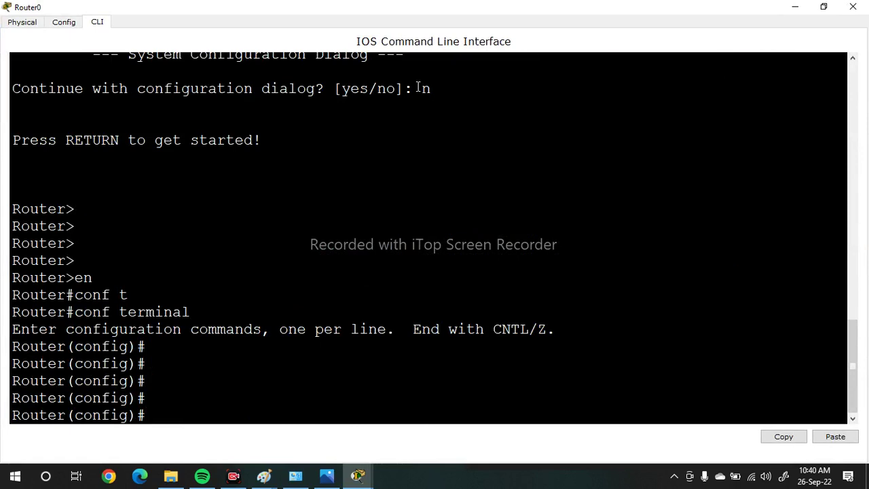
Step: Assign IP address 192.168.1.1 with subnet mask 255.255.255.0 to the router's interface f0/0
text(int f0/0)
key(Return)
text(ip add)
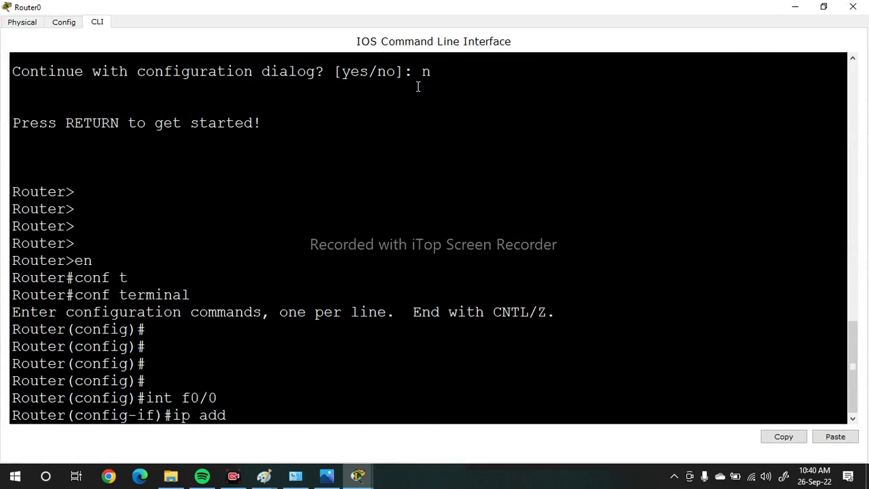
text( 192.168.1.1 255.255.255.0)
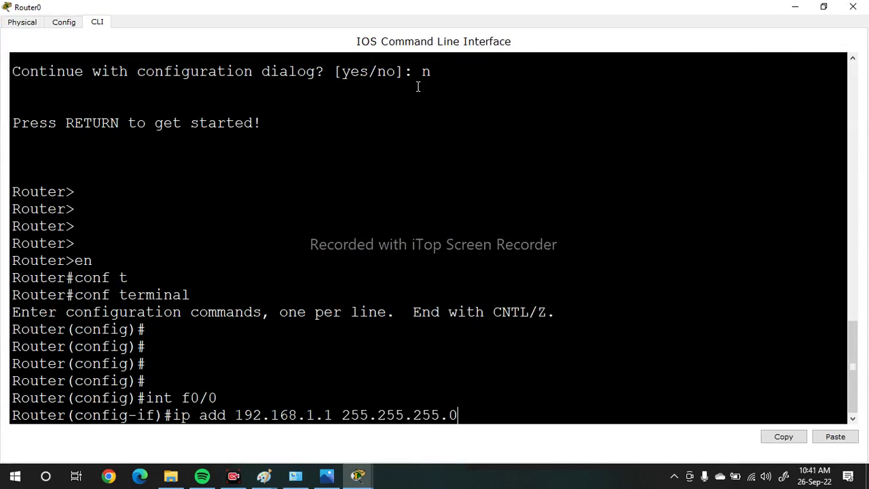
key(Return)
Step: Enable the f0/0 interface with "no sh" and return to global configuration mode
text(no sh)
key(Return)
key(Return)
key(Return)
key(Return)
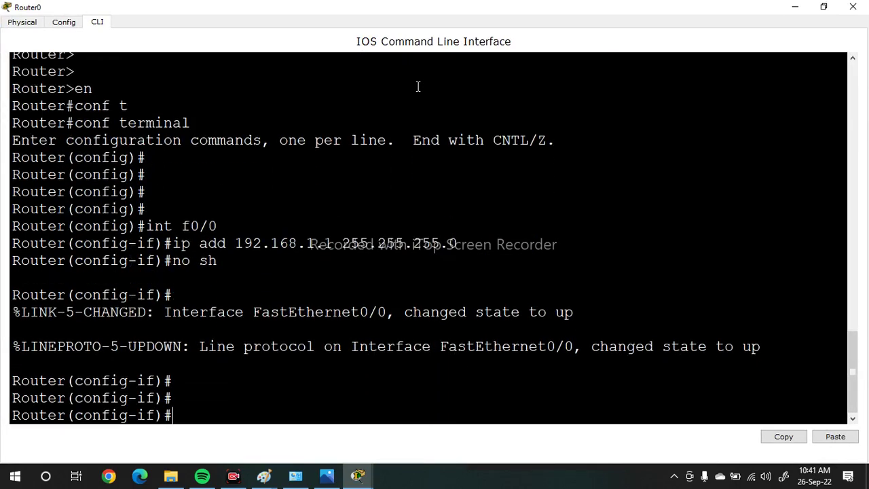
text(exi)
key(Return)
key(Return)
key(Return)
key(Return)
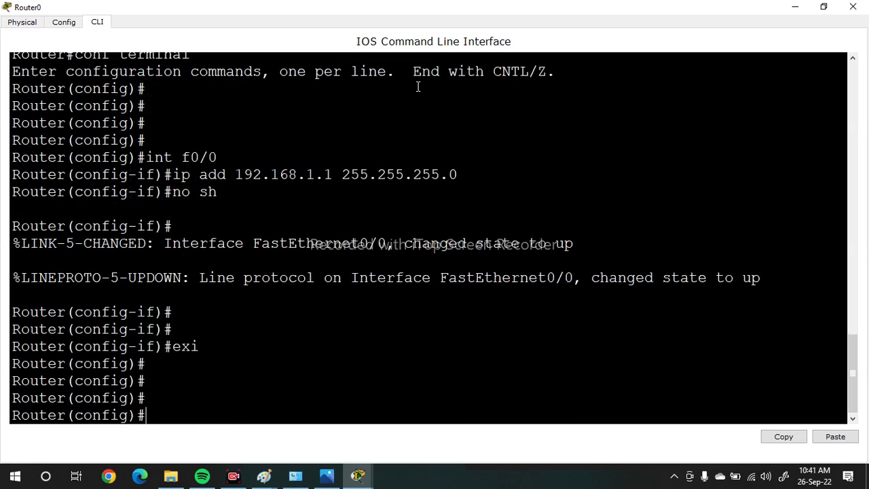
Step: Create a DHCP pool named nb on the router with "ip dhcp pool nb"
text(ip djv)
key(Tab)
key(BackSpace)
key(BackSpace)
key(Tab)
text(hc)
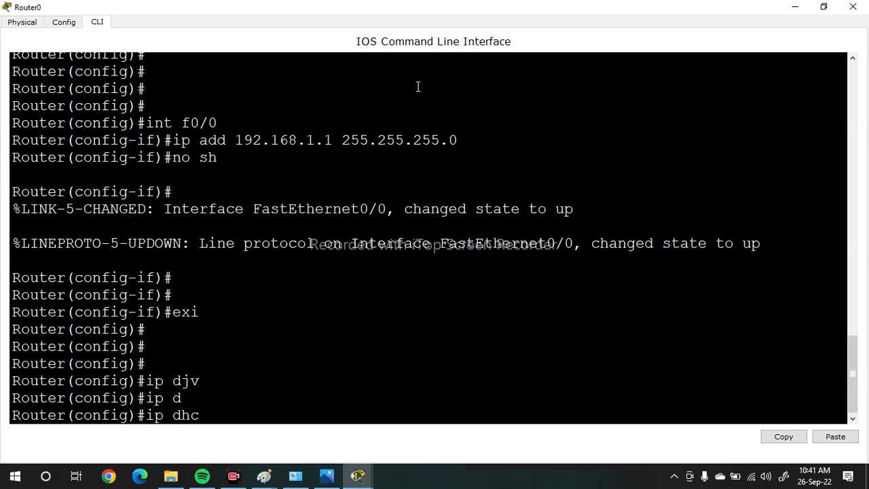
key(Tab)
text(p)
key(Tab)
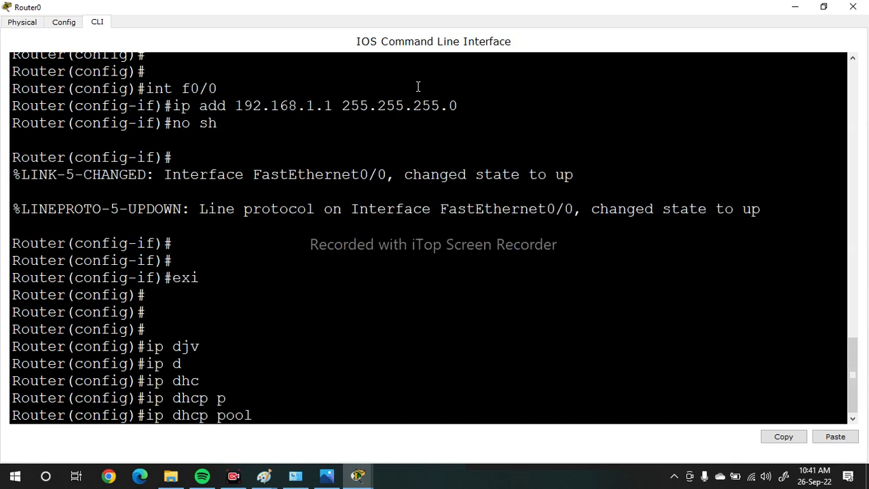
text(nb)
key(Return)
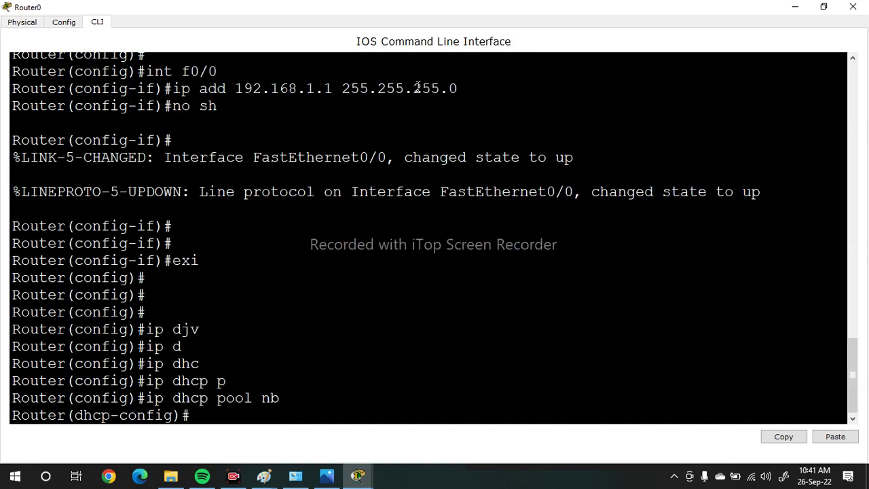
Step: Set the DHCP pool's network to 192.168.1.0 with subnet mask 255.255.255.0
text(net)
key(Tab)
text(192)
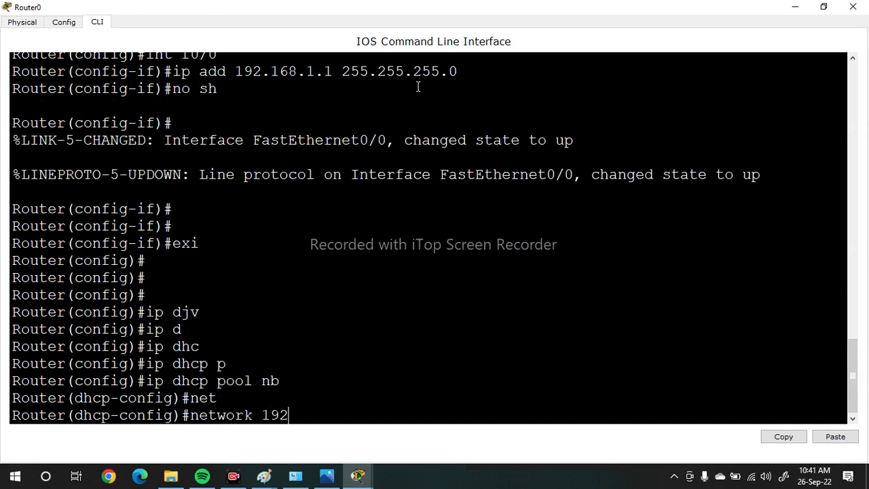
text(.168.1.0 255.255.255.0)
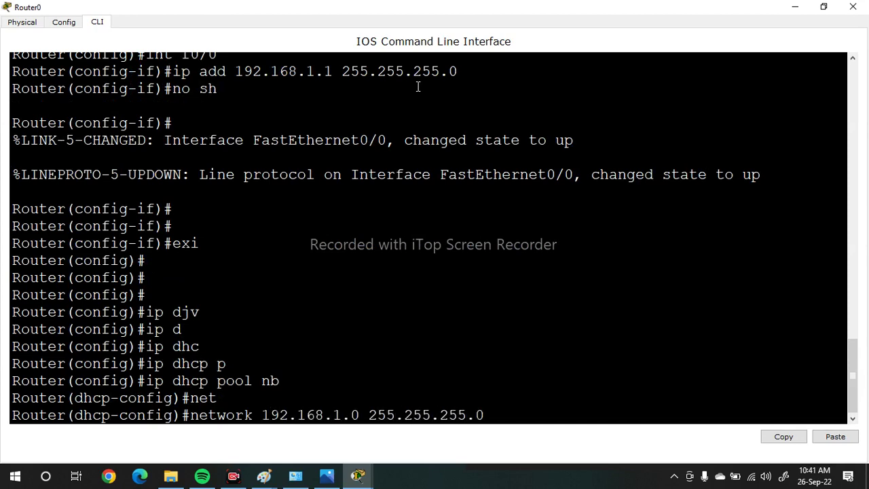
key(Return)
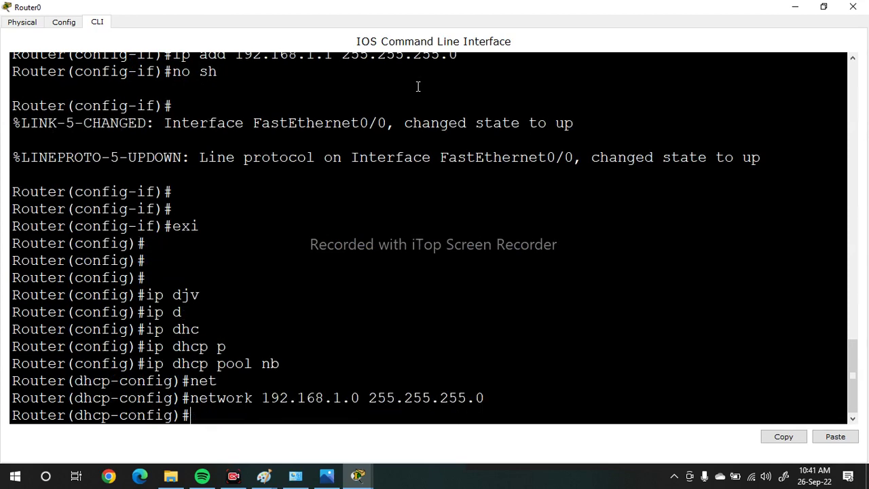
Step: Set the DHCP pool's default router to 192.168.1.1
text(def)
key(Tab)
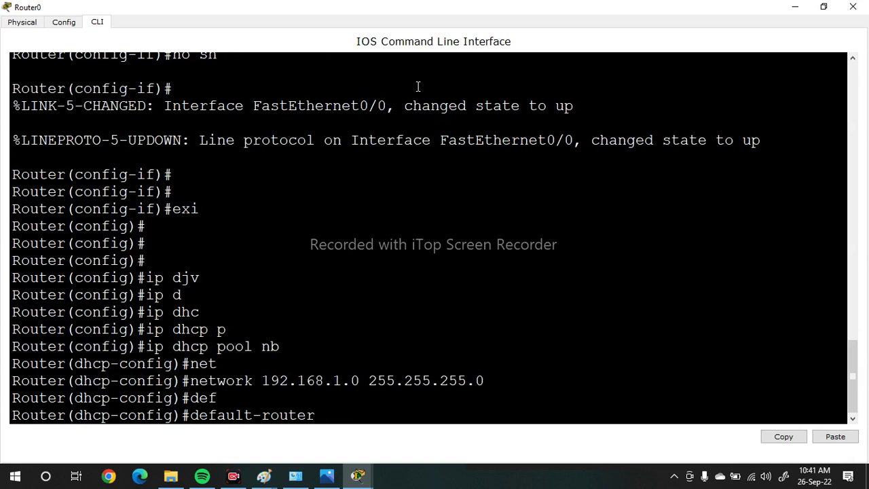
text(192.168.1.1)
key(Return)
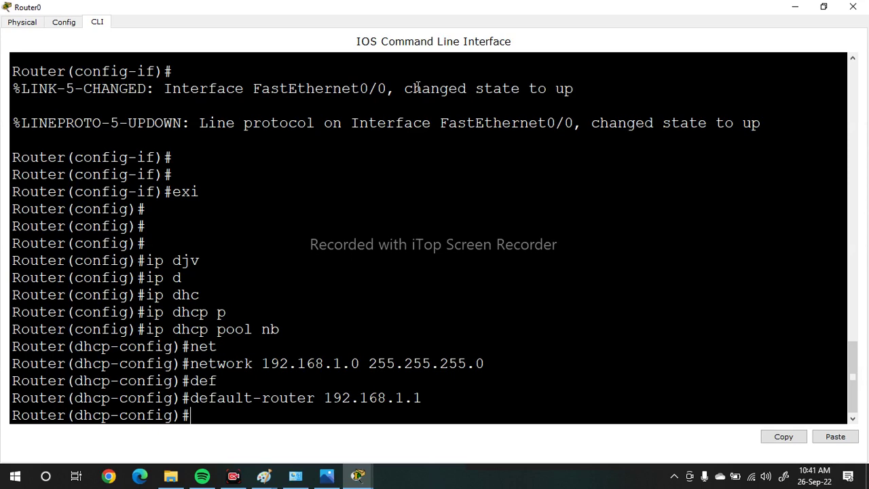
Step: Set the pool's DNS server to 8.8.8.8 and leave DHCP pool configuration for global configuration mode
text(dns)
key(Tab)
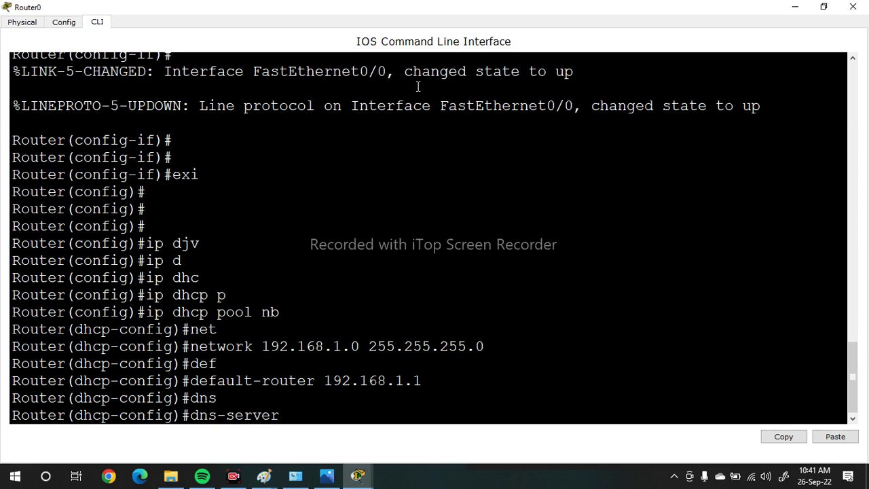
text(8.8.8.8.)
key(BackSpace)
key(Return)
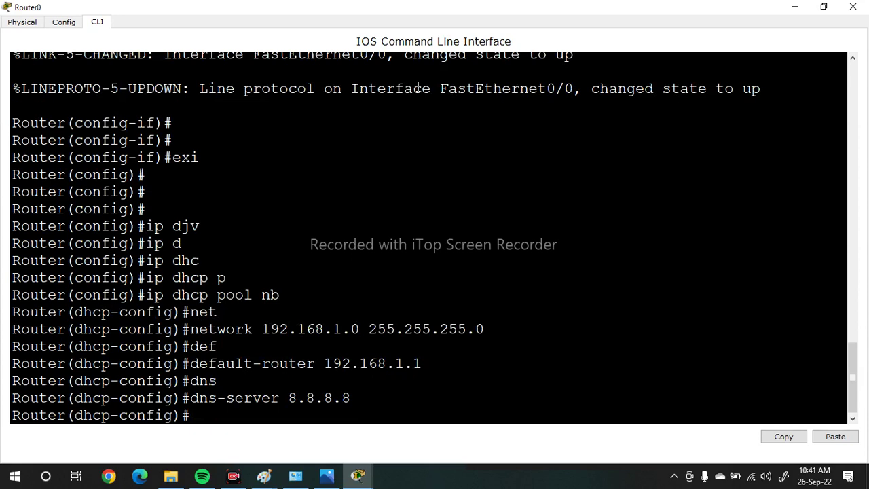
text(exi)
key(Return)
key(Return)
Step: Exclude addresses 192.168.1.1 through 192.168.1.25 from DHCP assignment with "ip dhcp excluded-address"
text(ip dhvc)
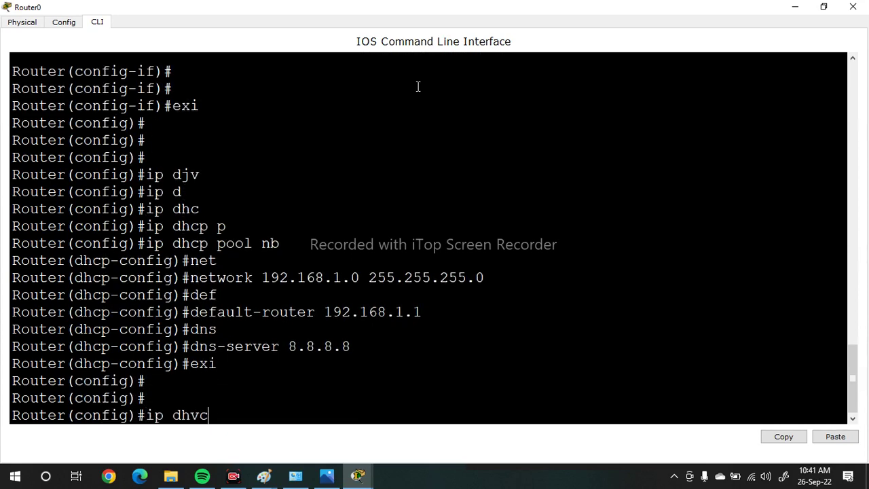
key(Tab)
key(BackSpace)
key(BackSpace)
key(Tab)
text(ex)
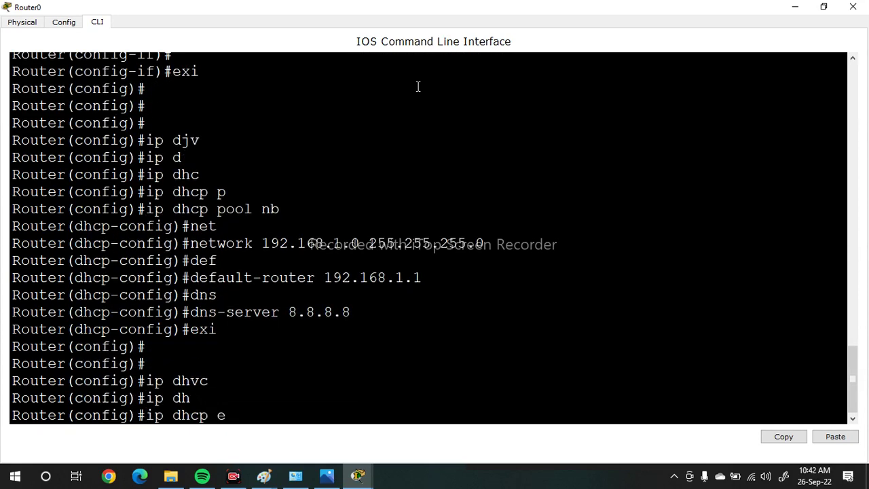
key(Tab)
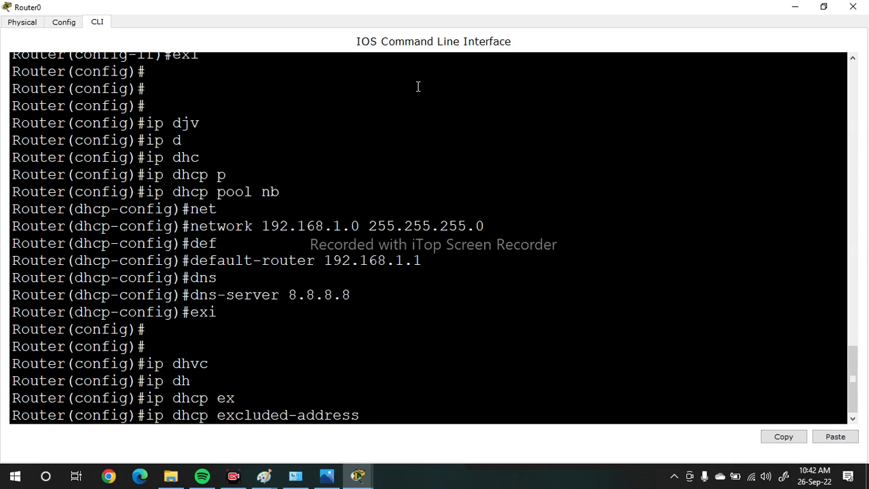
text(192.168.1.1 192.168.1.)
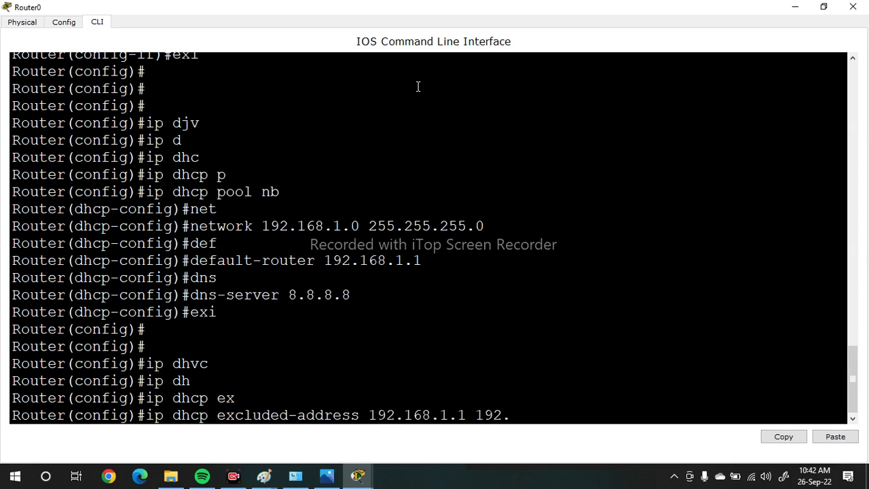
text(25)
key(Return)
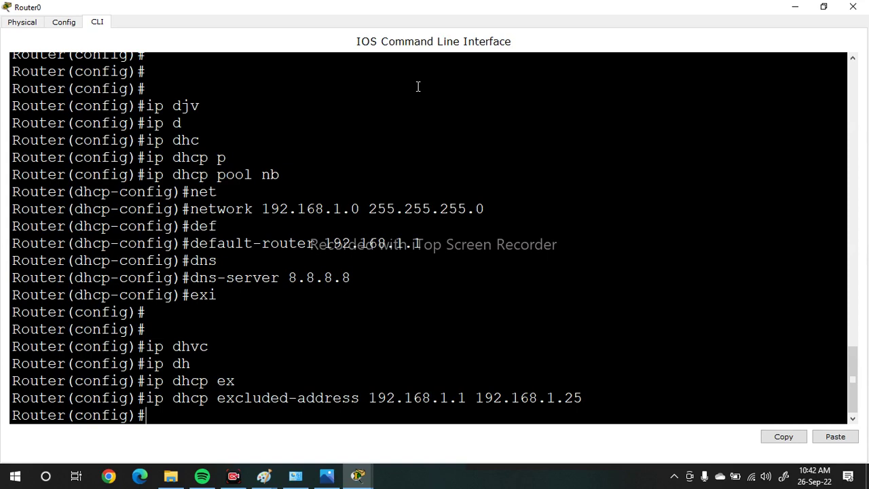
Step: Highlight the pool's network command and list the entered commands with "do sh his" to review the router configuration
triple_click(345, 210)
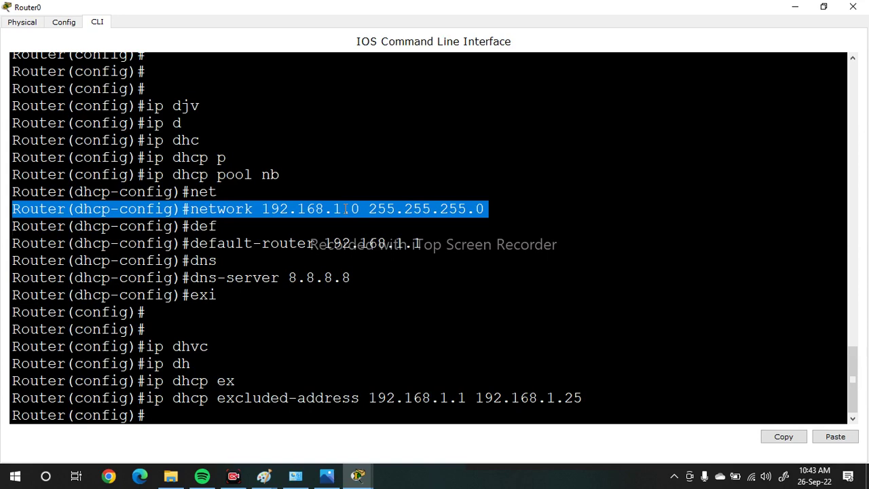
text(do sh his)
key(Return)
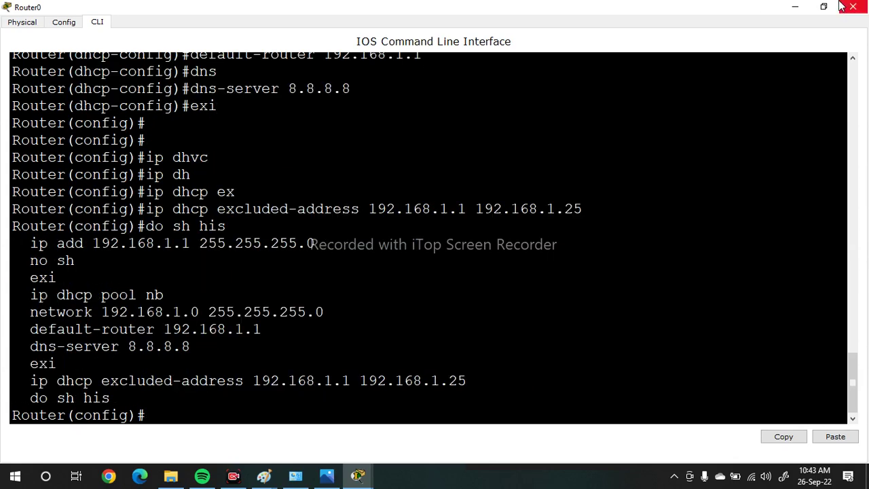
click(795, 8)
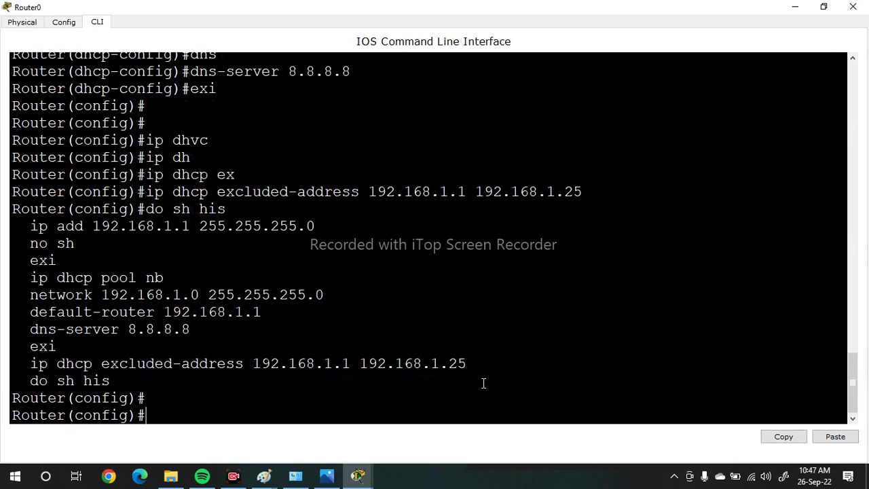
Step: Return to privileged mode, check the router's interface addresses and status with "sh ip int brief", and close the router window
key(Return)
key(Return)
key(ctrl+z)
key(Return)
text(sh ip int br)
key(Tab)
key(Return)
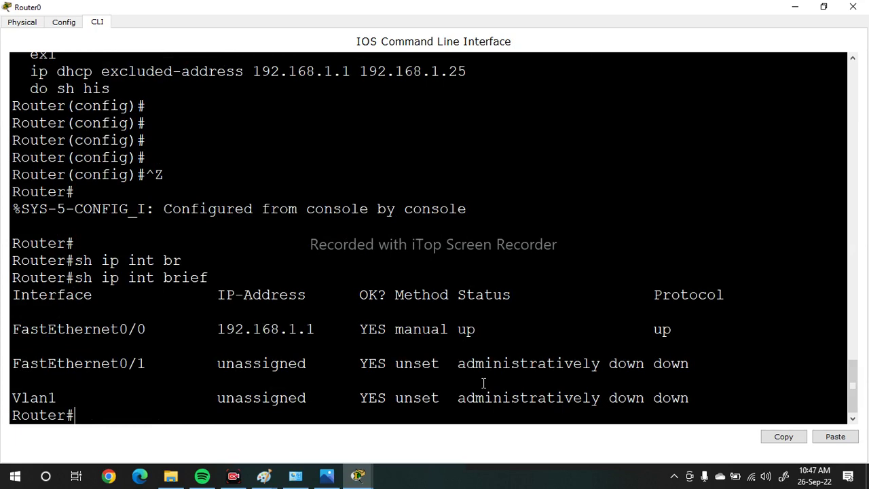
double_click(265, 327)
click(853, 7)
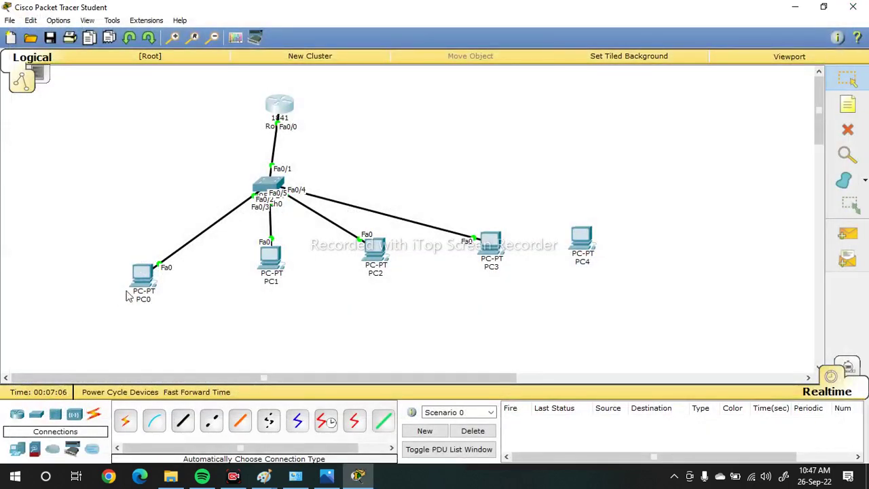
Step: Switch PC0's IPv4 configuration to DHCP and close its window
click(135, 289)
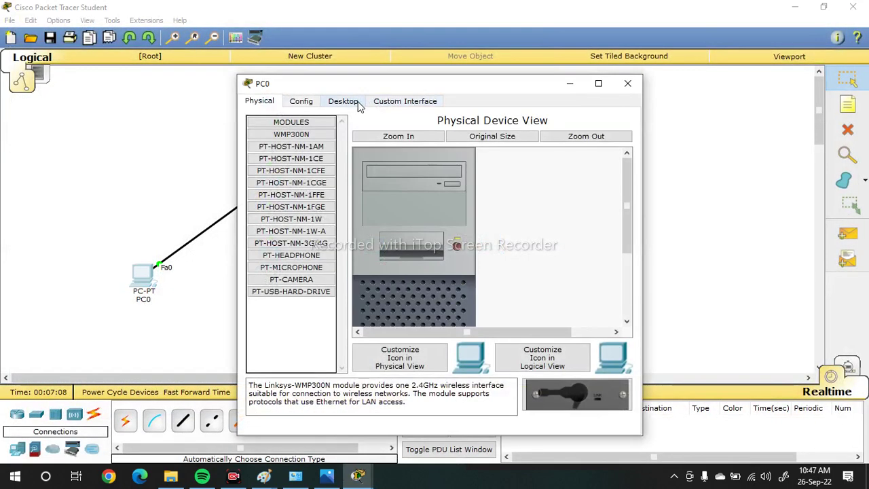
click(342, 101)
click(287, 155)
click(271, 159)
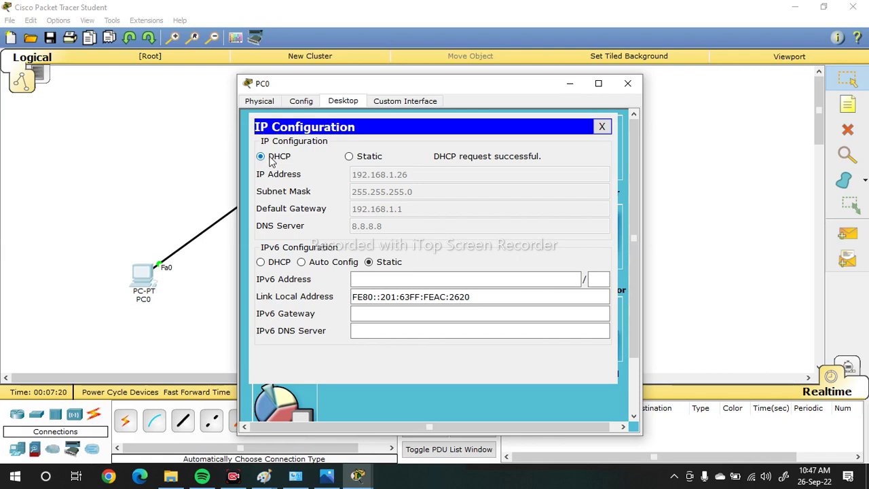
click(628, 83)
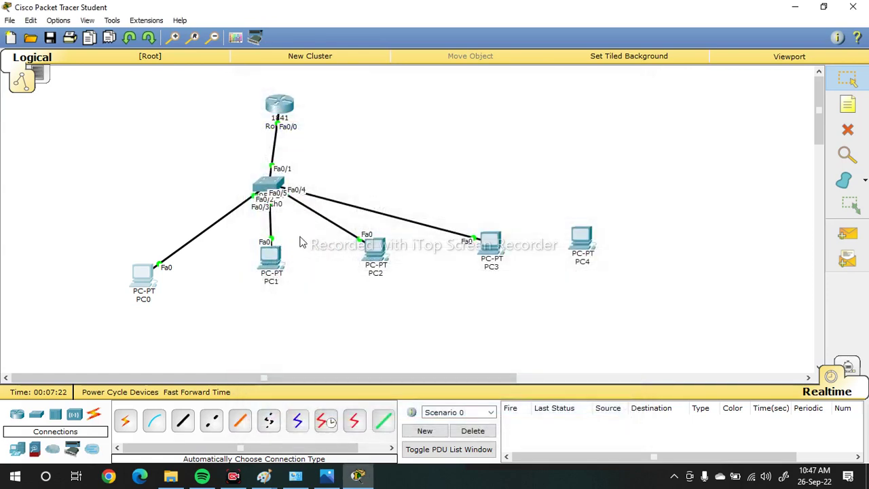
Step: Switch PC1's IPv4 configuration to DHCP and close its window
click(279, 256)
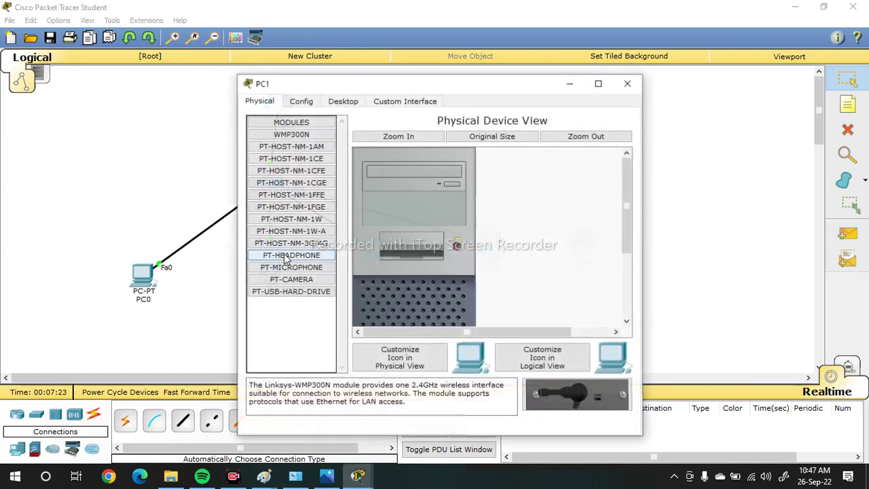
click(343, 101)
click(302, 148)
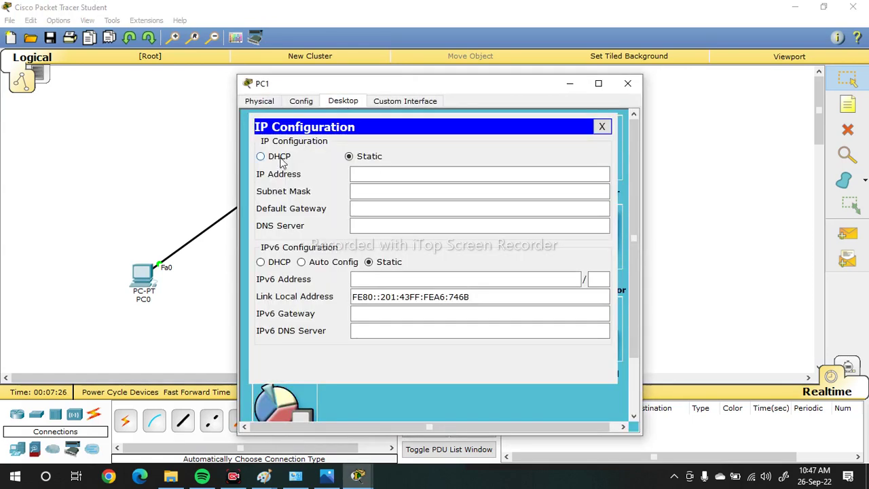
click(281, 158)
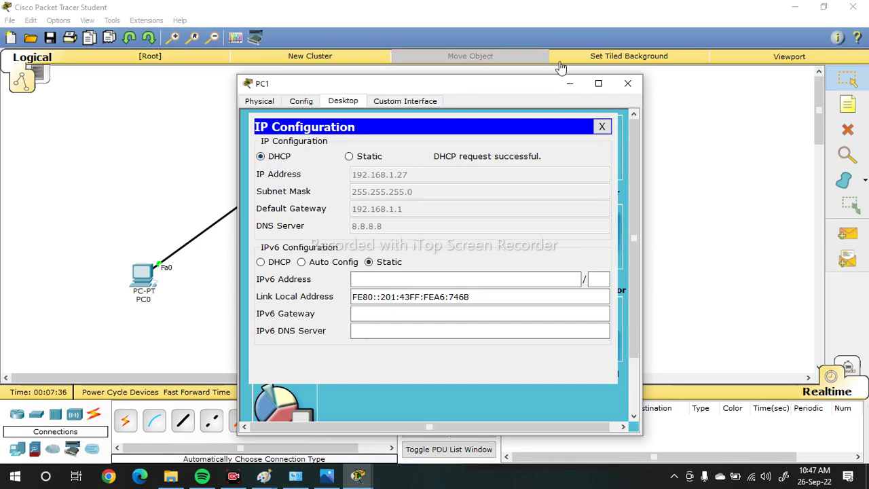
click(627, 83)
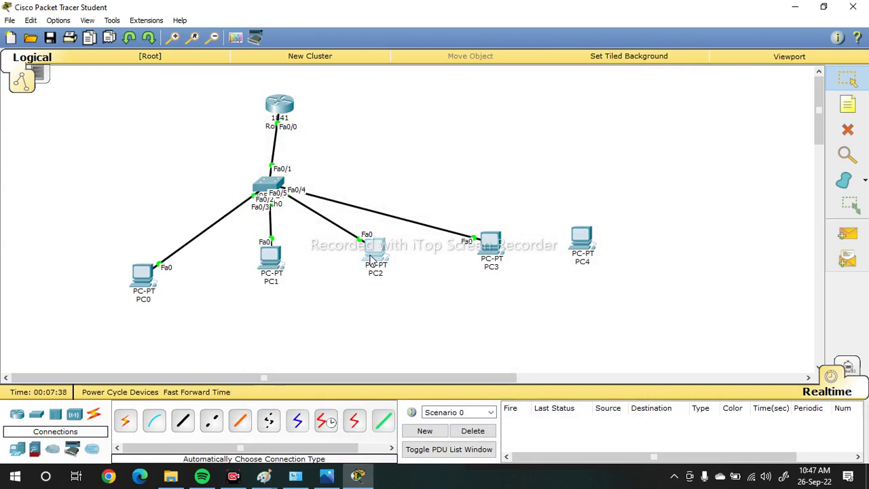
Step: Switch PC2's IPv4 configuration to DHCP and close its window
click(375, 251)
click(343, 101)
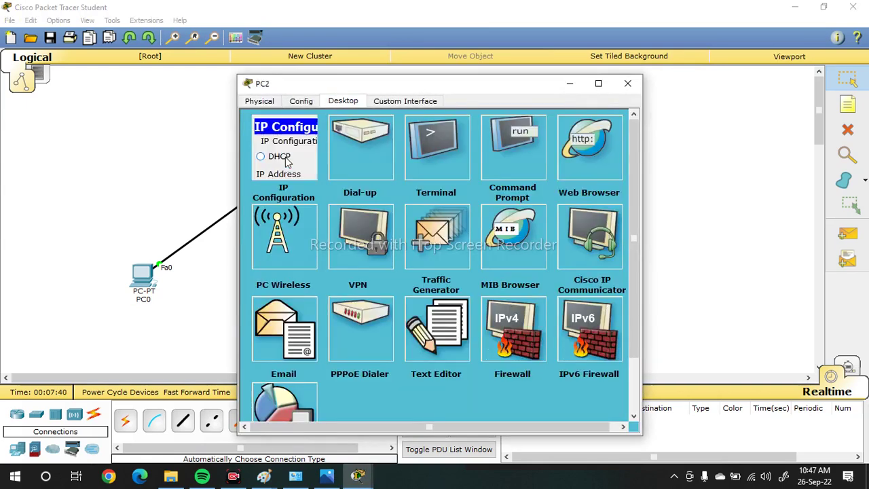
click(285, 157)
click(280, 157)
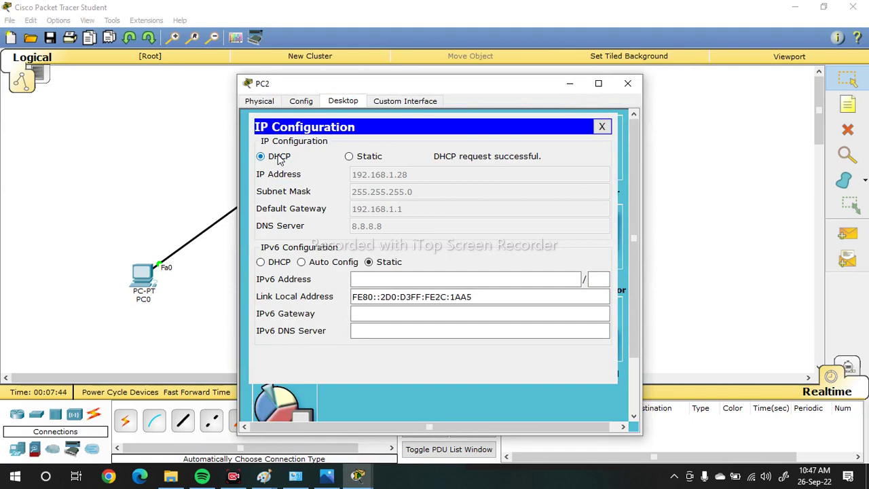
click(628, 83)
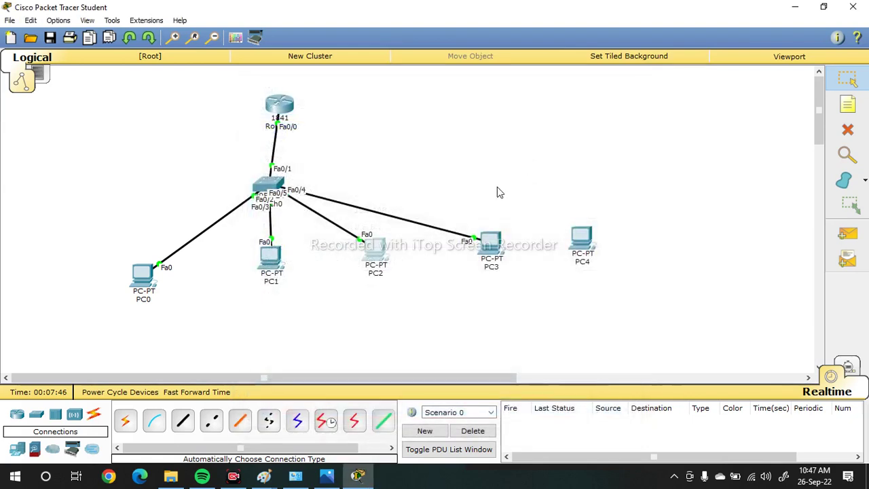
Step: Switch PC3's IPv4 configuration to DHCP and close its window
click(491, 242)
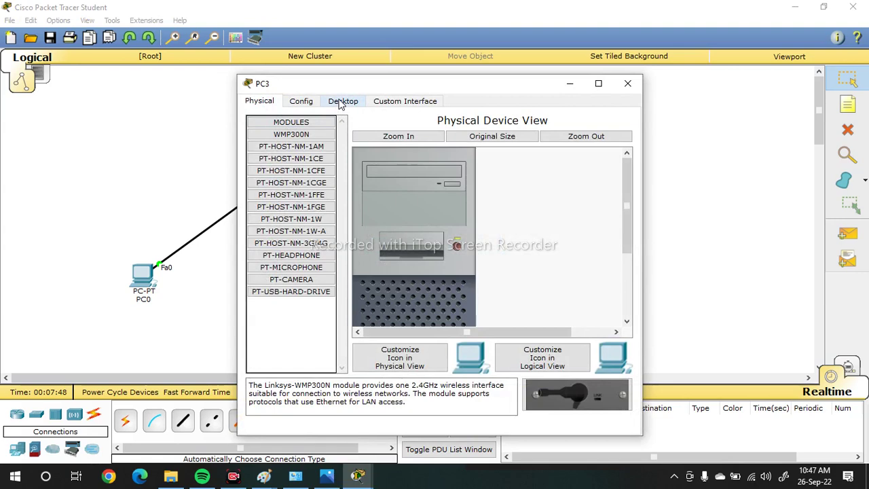
click(342, 101)
click(292, 152)
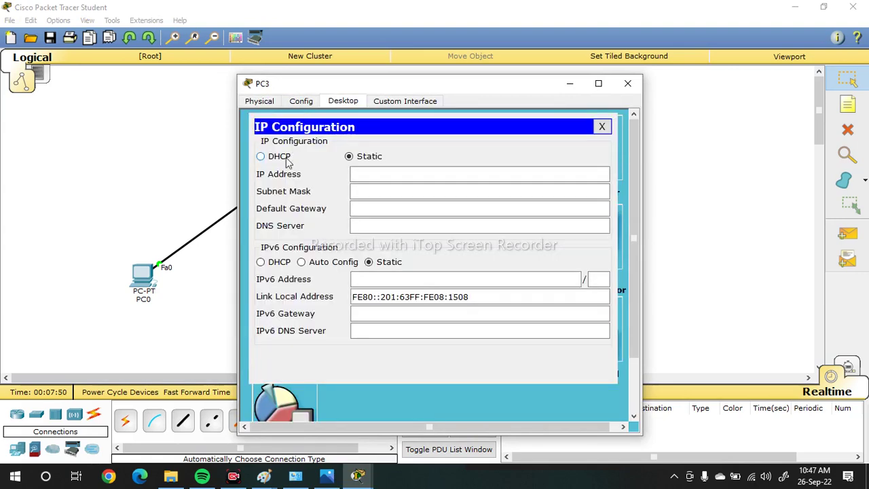
click(288, 160)
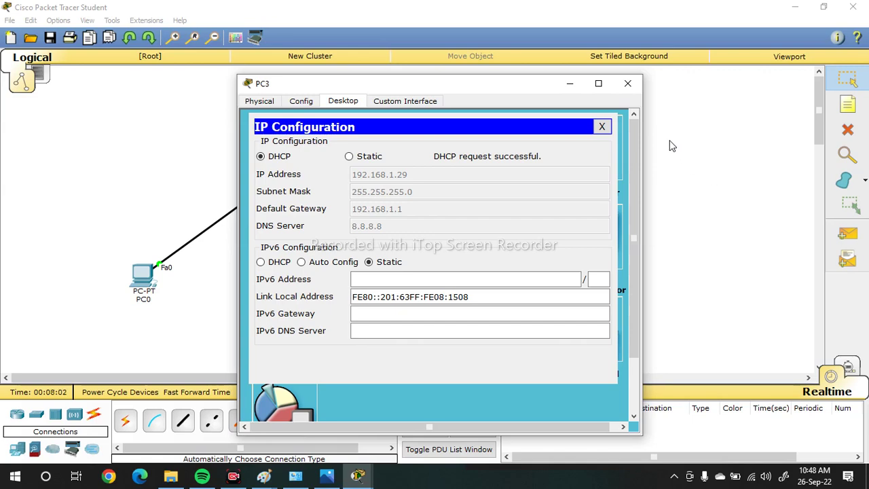
click(628, 83)
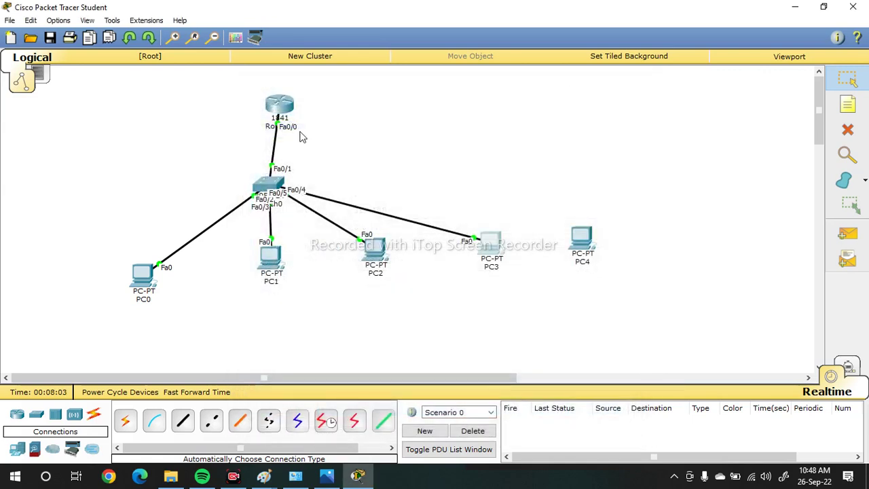
Step: Reopen the router's command line in a maximized window and list the DHCP leases with "sh ip dhcp binding"
click(279, 104)
double_click(384, 82)
key(Return)
key(Return)
text(sh ip dhc)
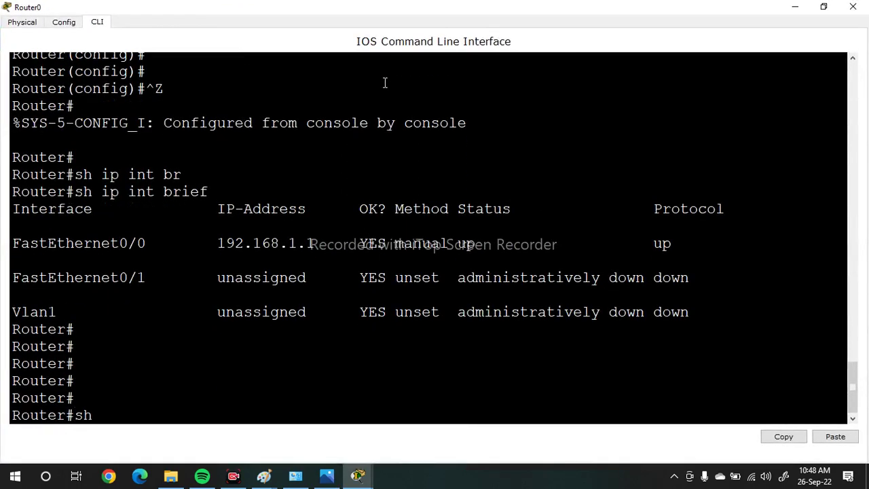
key(Tab)
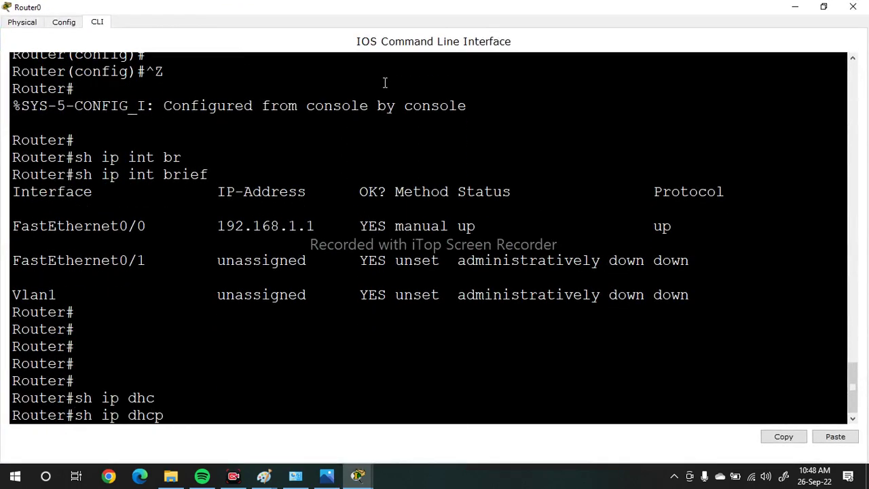
text(b)
key(Tab)
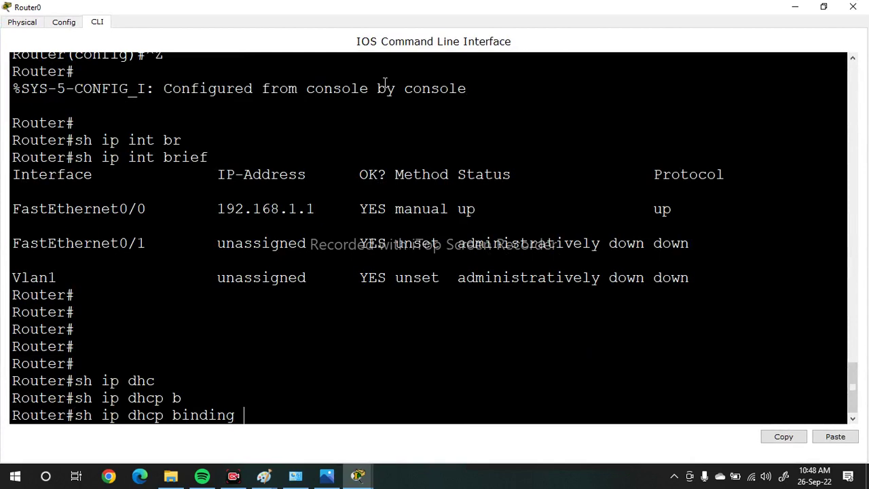
key(Return)
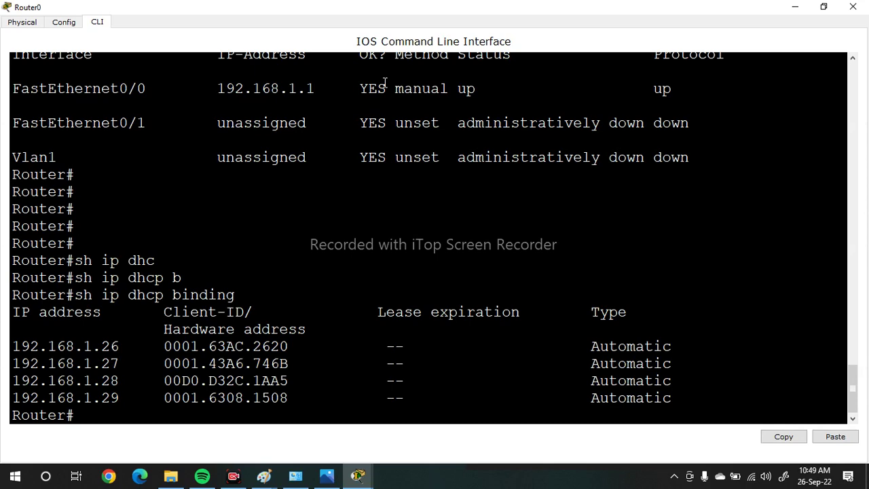
Step: Examine the first binding's IP address, type and lease expiration, and close the router window
double_click(109, 347)
double_click(612, 346)
double_click(394, 346)
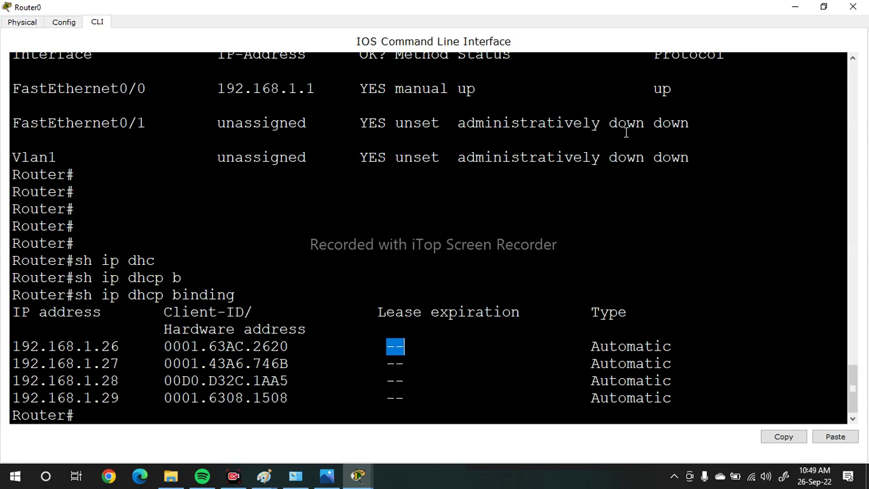
click(853, 6)
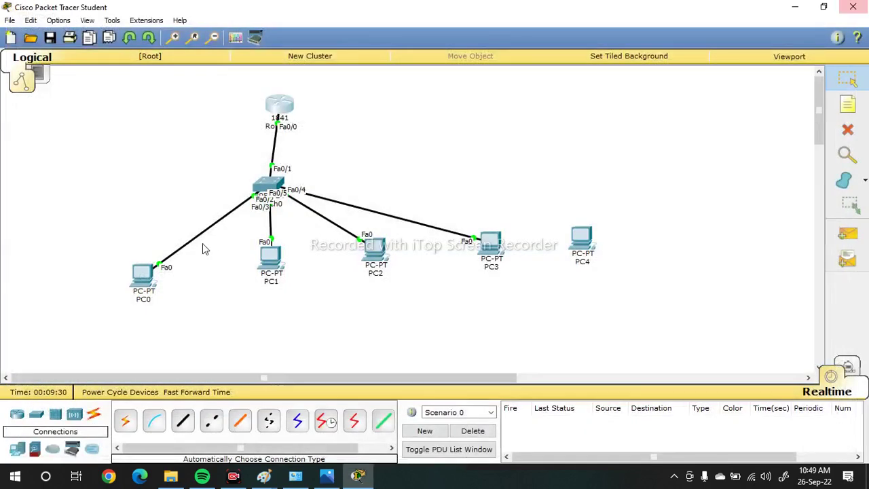
Step: Open PC0's Command Prompt in a maximized window and check its addressing with "ipconfig"
click(142, 275)
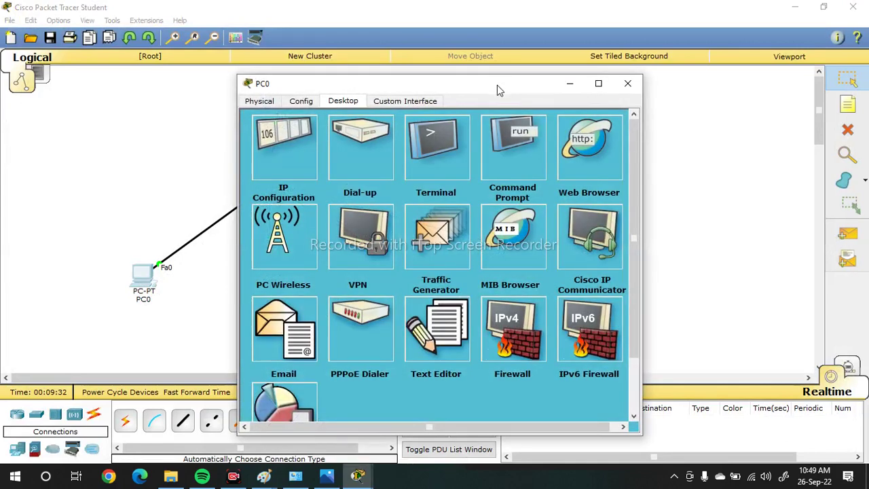
click(518, 159)
click(598, 82)
key(Return)
key(Return)
text(ipconfig)
key(Return)
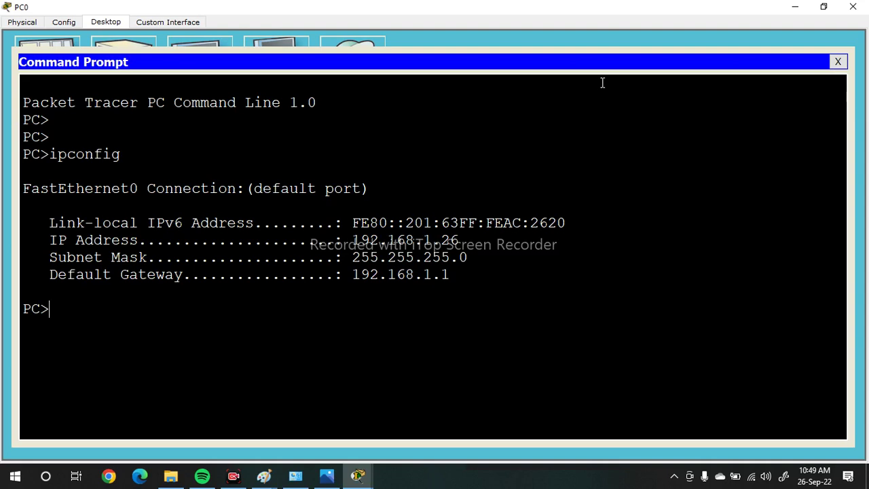
Step: Repeat the plain "ipconfig" command on PC0, without the "/all" option
key(Up)
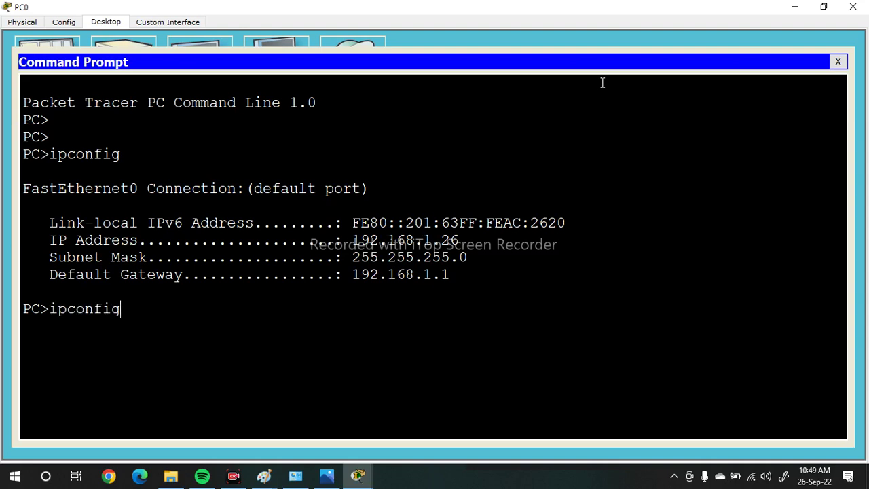
text(/all)
key(BackSpace)
key(BackSpace)
key(BackSpace)
key(BackSpace)
key(Return)
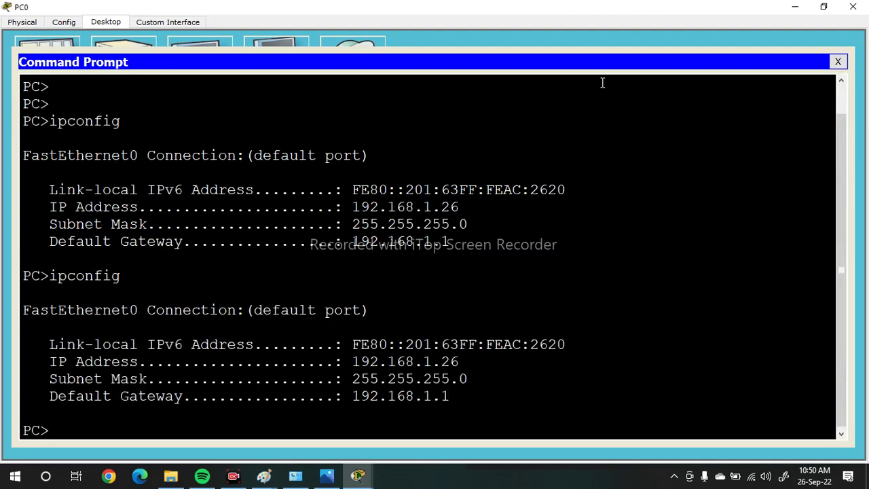
Step: Display PC0's full network configuration, including DNS and DHCP servers, with "ipconfig /all"
key(Return)
key(Return)
key(Return)
key(Return)
key(Up)
text(/all)
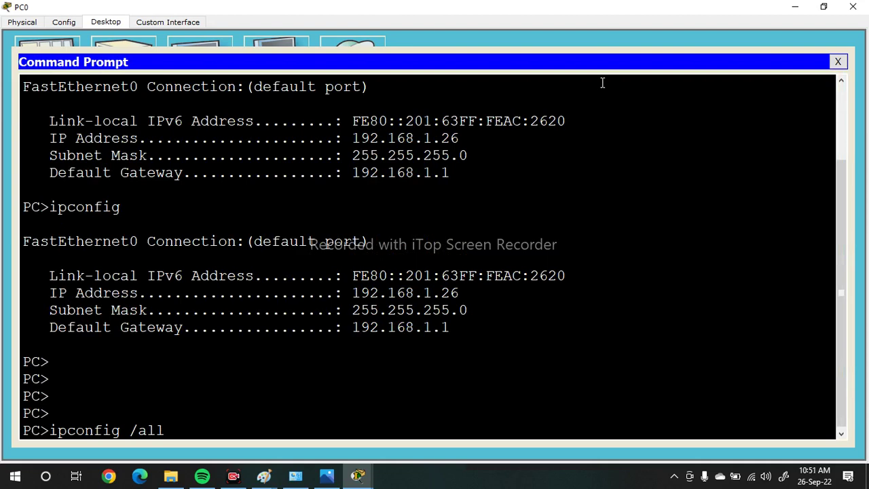
key(Return)
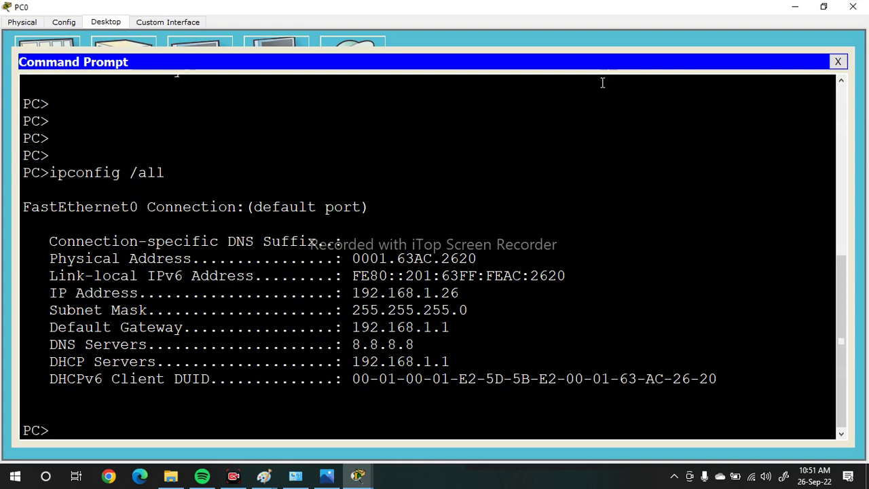
Step: Add blank prompt lines to clear the view and run "ipconfig" on PC0 for the basic address summary
key(Return)
key(Return)
key(Return)
key(Return)
key(Return)
key(Return)
key(Return)
key(Return)
key(Return)
key(Return)
key(Return)
key(Return)
key(Return)
key(Return)
key(Return)
key(Return)
key(Return)
key(Return)
key(Return)
key(Return)
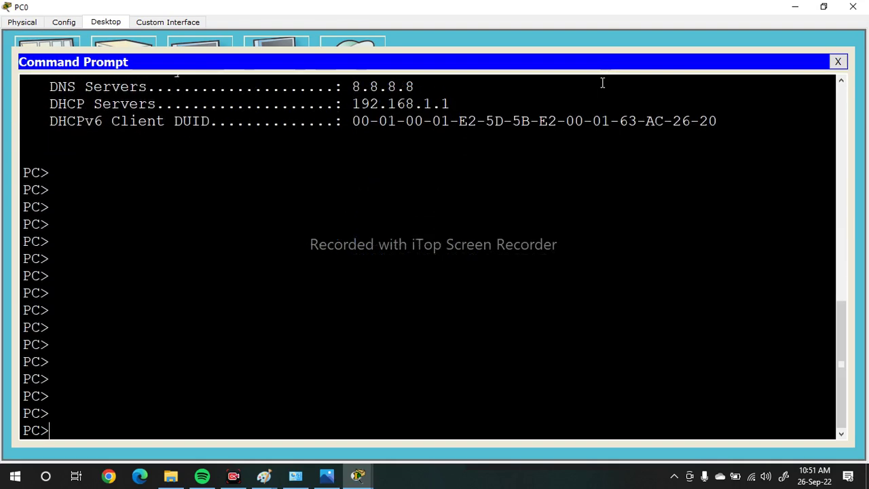
text(ipconfig)
key(Return)
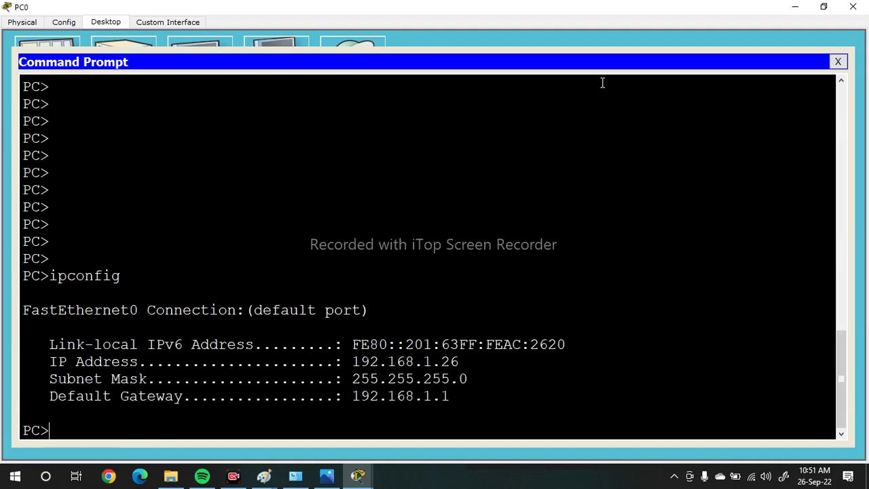
Step: Add more blank prompt lines and run "ipconfig /all" on PC0 to compare it with the basic output
key(Return)
key(Return)
key(Return)
key(Return)
key(Return)
key(Return)
key(Return)
key(Return)
key(Return)
key(Return)
key(Return)
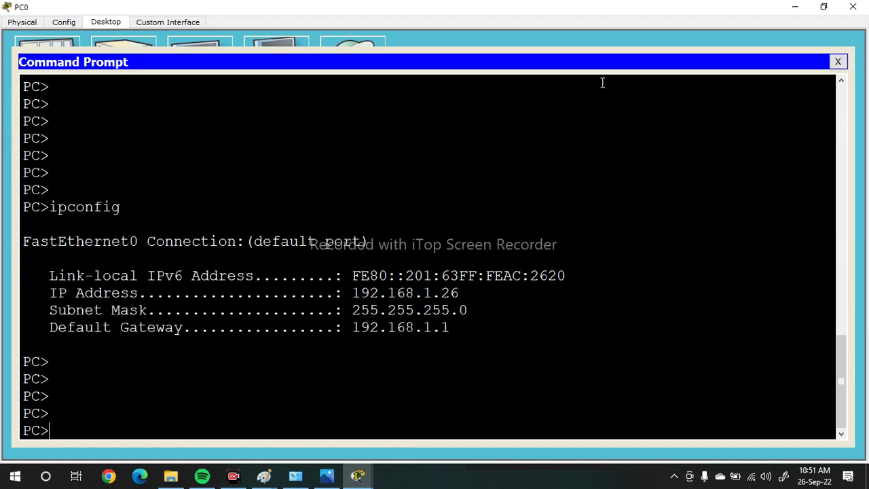
text(ipconfig /all)
key(Return)
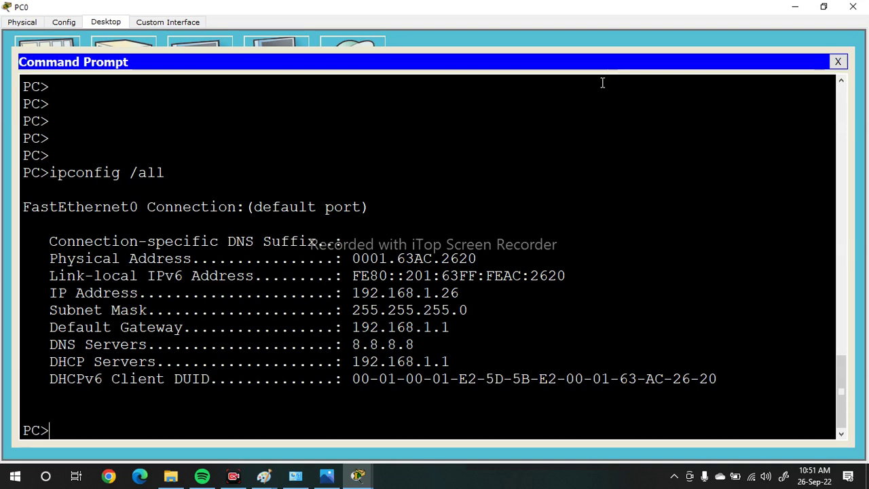
Step: Release PC0's DHCP-assigned address with "ipconfig /release"
key(Return)
key(Return)
key(Return)
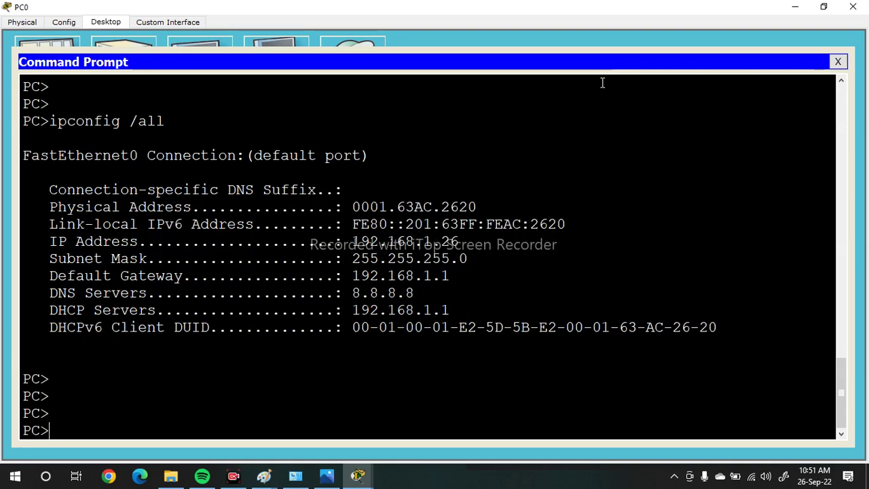
key(Up)
key(BackSpace)
key(BackSpace)
key(BackSpace)
text(r)
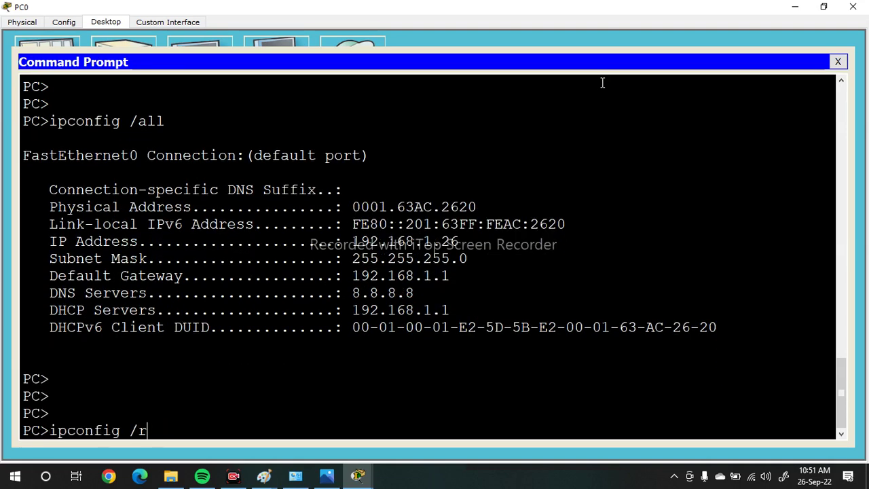
text(elease)
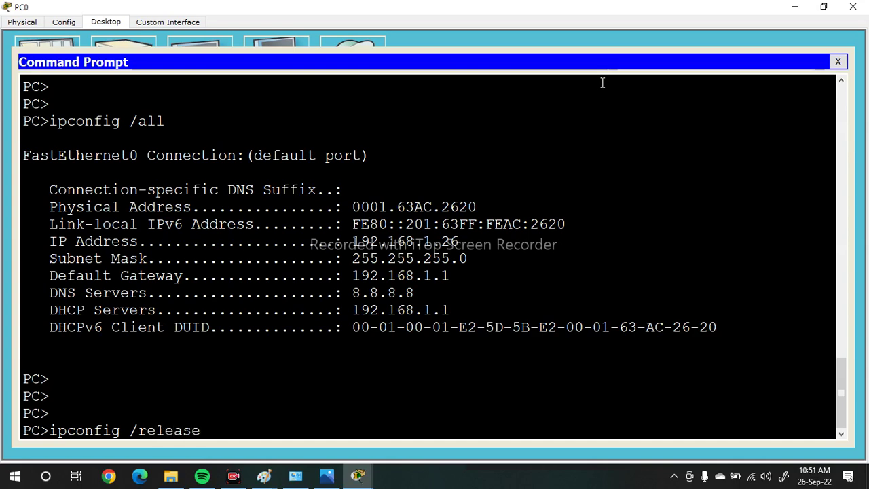
key(Return)
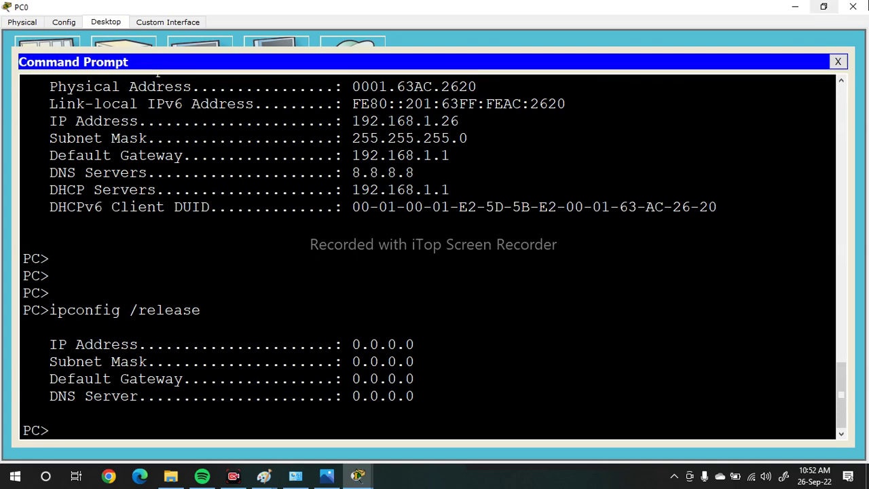
Step: Close PC0's window and move PC4 higher up in the workspace
click(856, 6)
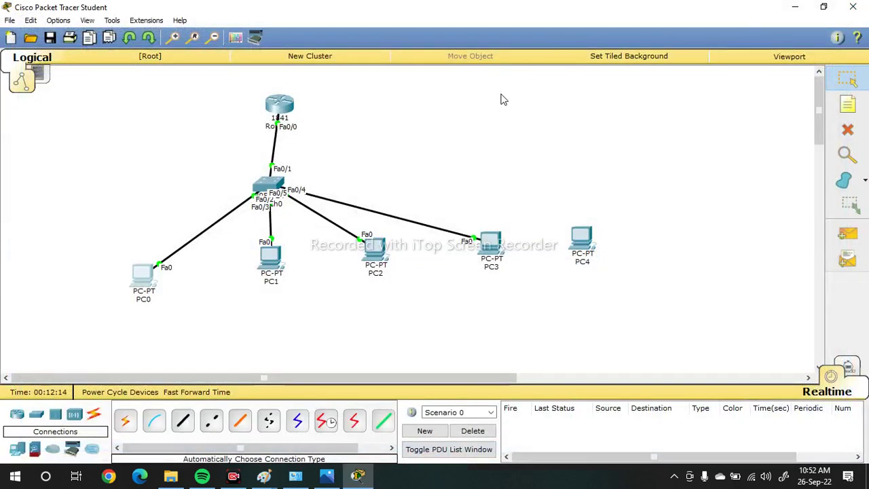
drag(588, 237, 590, 167)
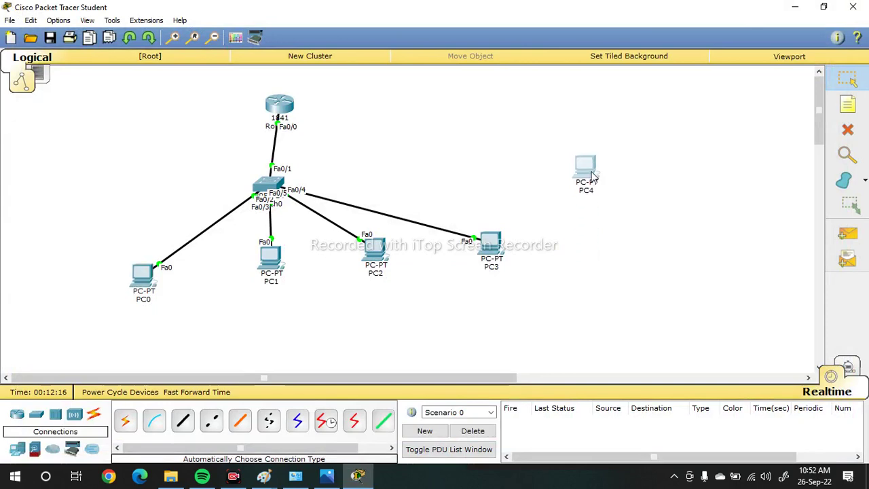
Step: Reopen PC0's Command Prompt, check the configuration after the release with "ipconfig /all", and close the window
click(140, 275)
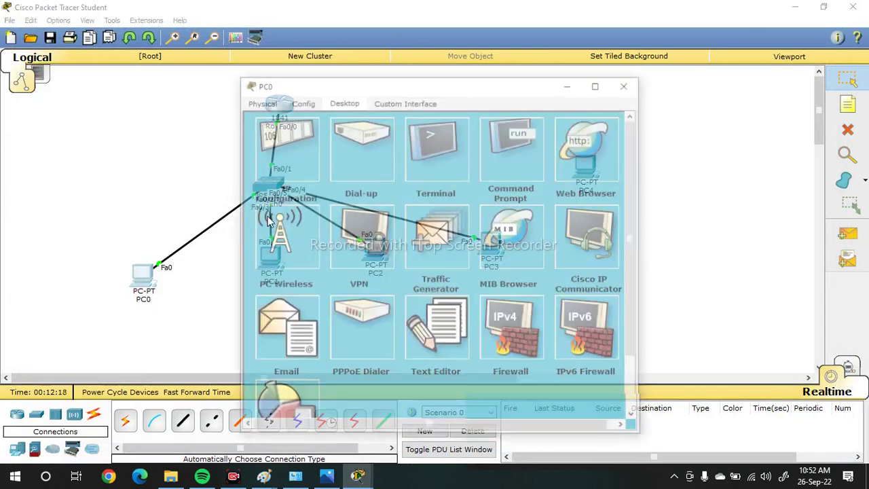
click(507, 156)
click(598, 84)
key(Return)
key(Return)
key(Return)
key(Up)
key(Up)
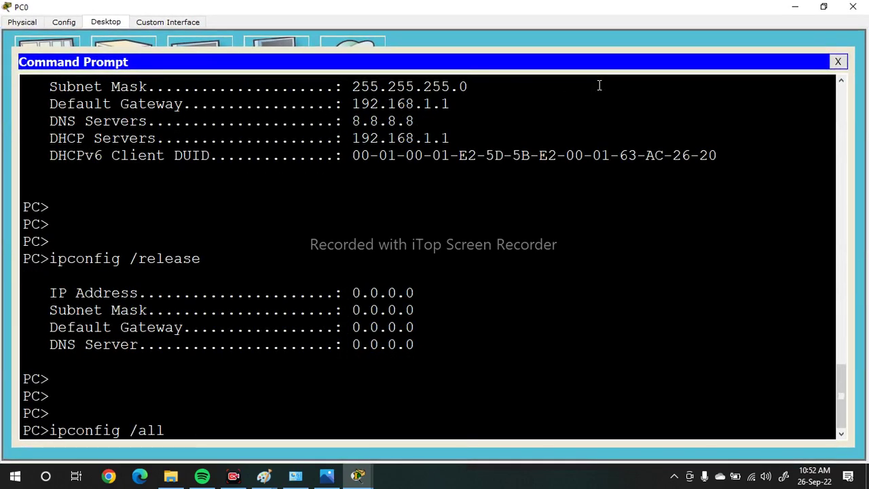
key(Return)
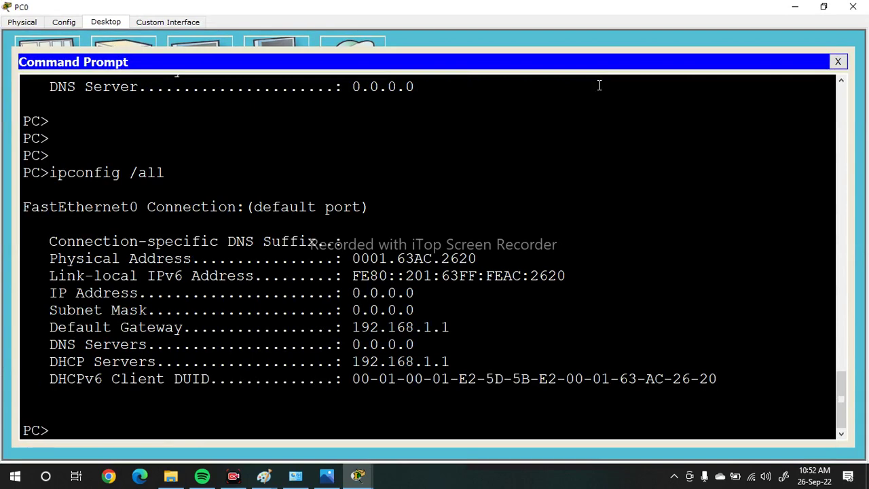
click(853, 7)
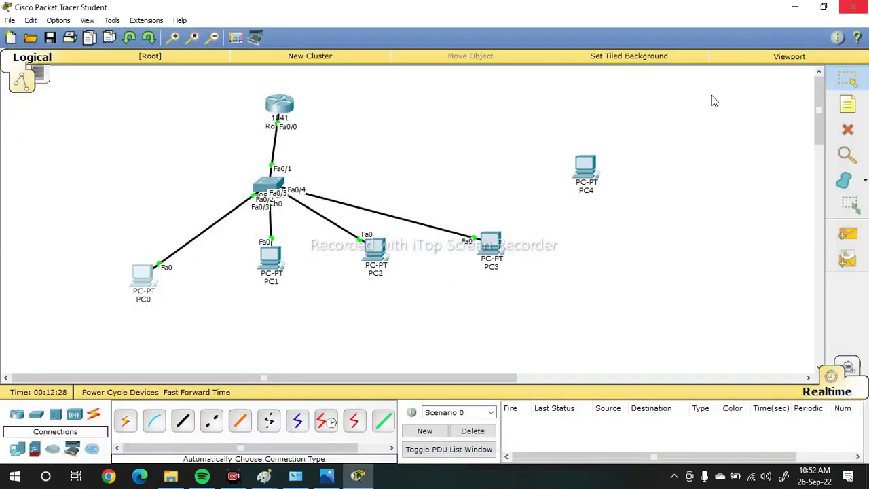
Step: Connect the switch to PC4 with an automatically chosen connection type
click(125, 421)
click(272, 188)
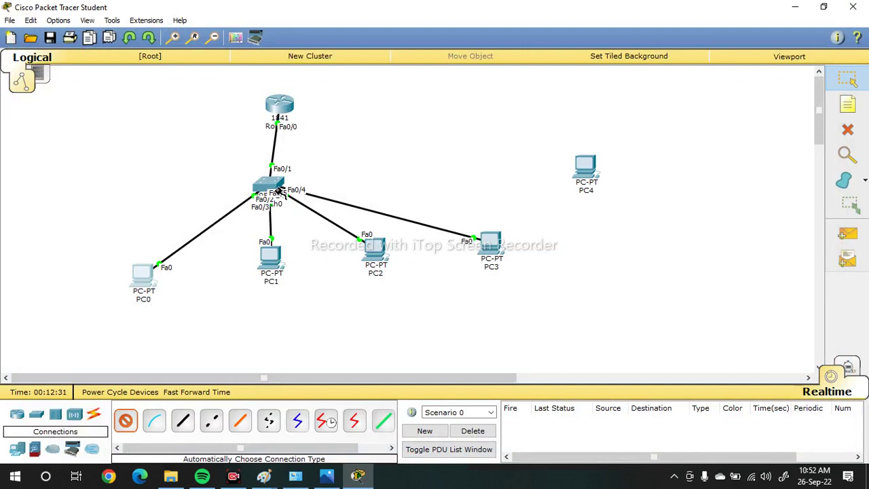
click(582, 167)
Step: Open PC4's IP Configuration, move its window clear of the switch, and set IPv4 addressing to DHCP
click(581, 168)
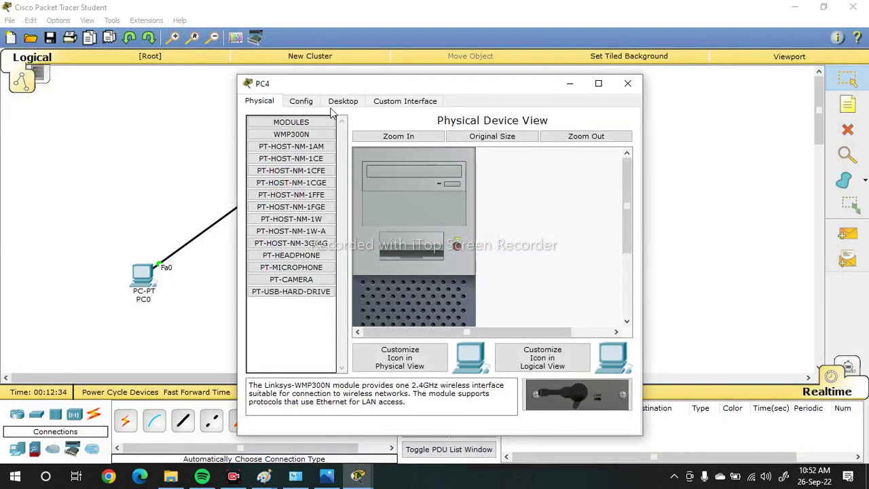
click(338, 104)
click(297, 147)
drag(523, 86, 653, 75)
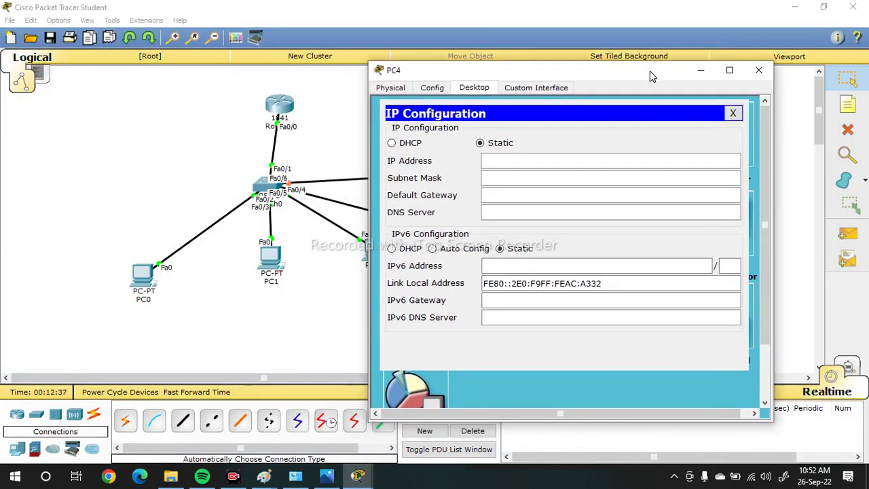
click(407, 144)
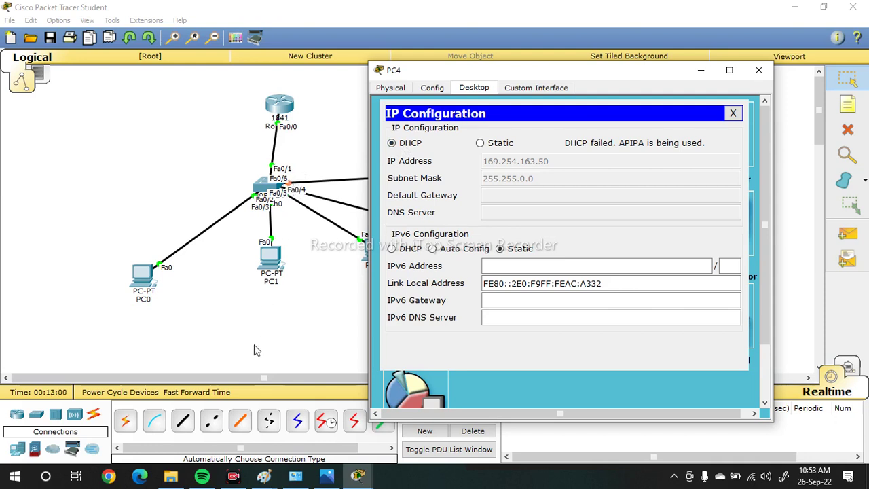
Step: Switch to the APIPA.png image and read the reason for getting an APIPA address
click(323, 479)
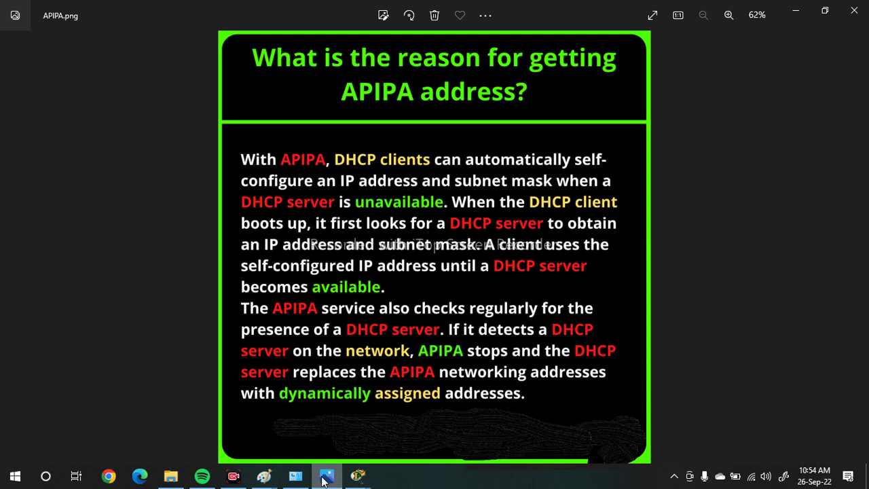
Step: Return to Packet Tracer, review the DHCP settings in PC4's IP Configuration, and close its window
click(324, 478)
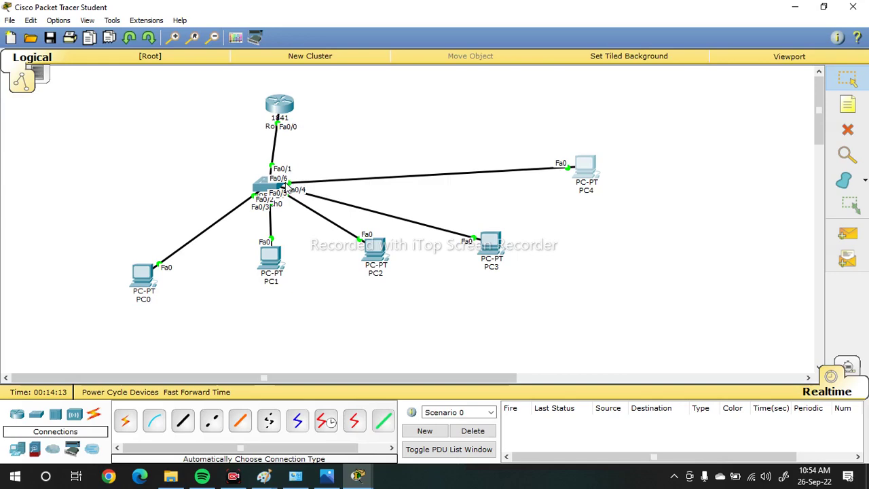
click(592, 170)
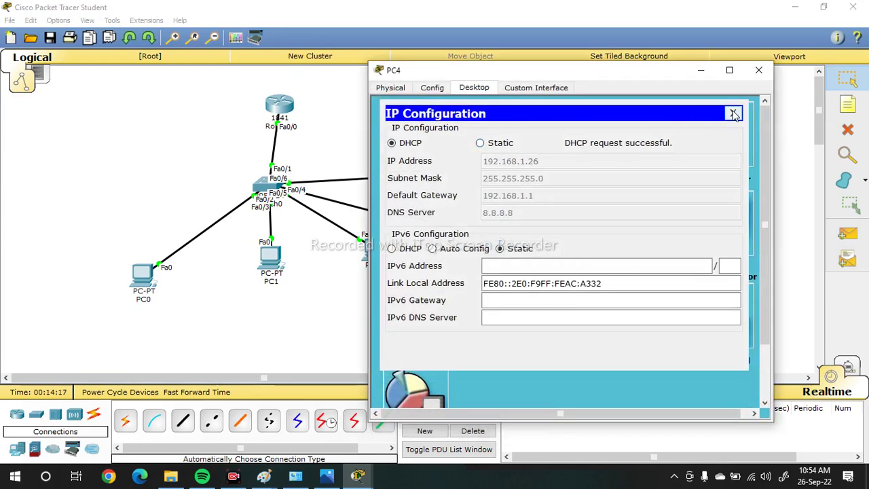
click(734, 113)
click(415, 146)
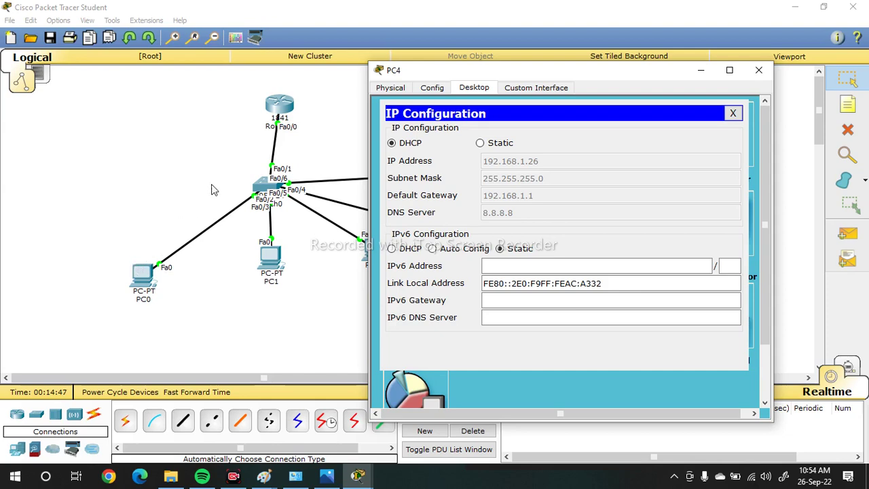
click(733, 113)
click(759, 70)
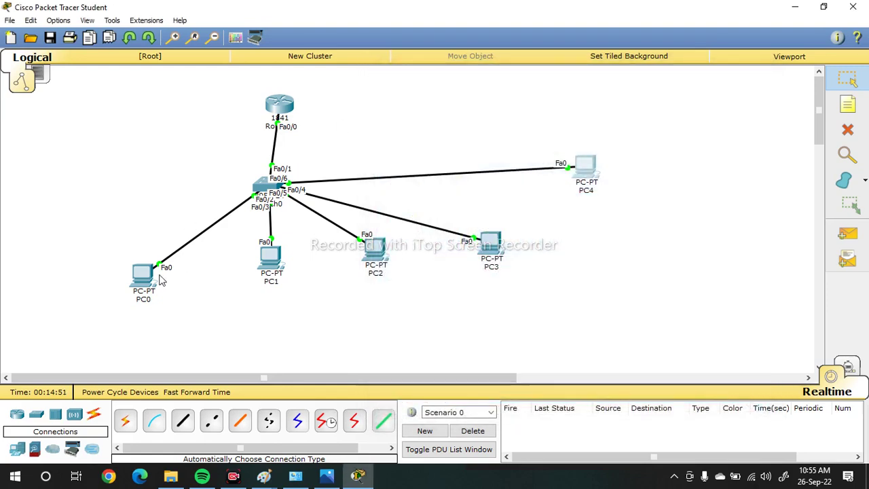
Step: Check the IPv4 settings in PC0's IP Configuration and return to its desktop applications
click(145, 284)
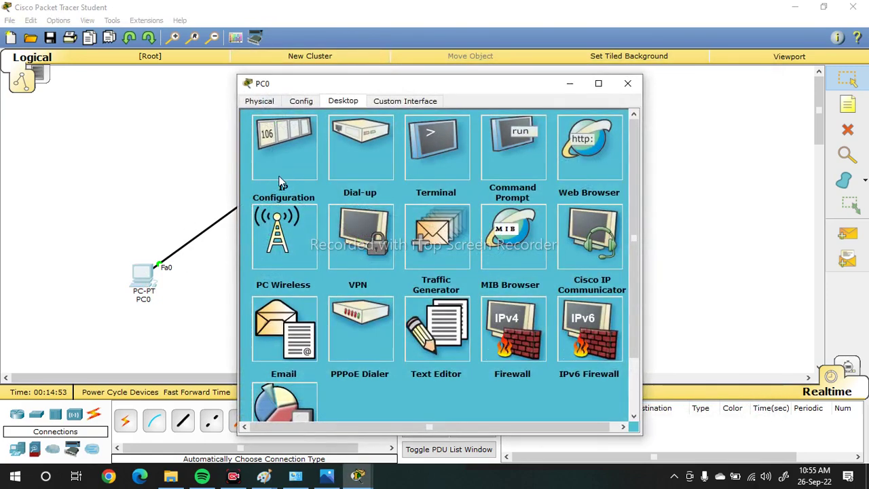
click(282, 180)
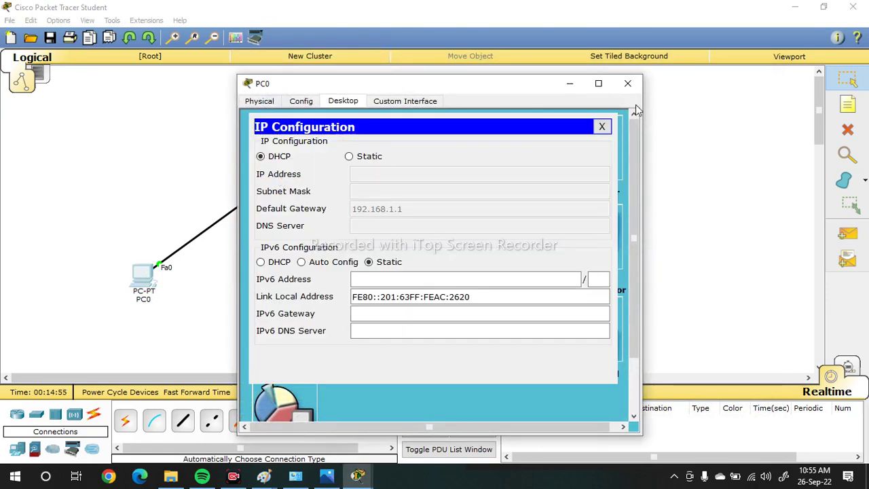
click(602, 127)
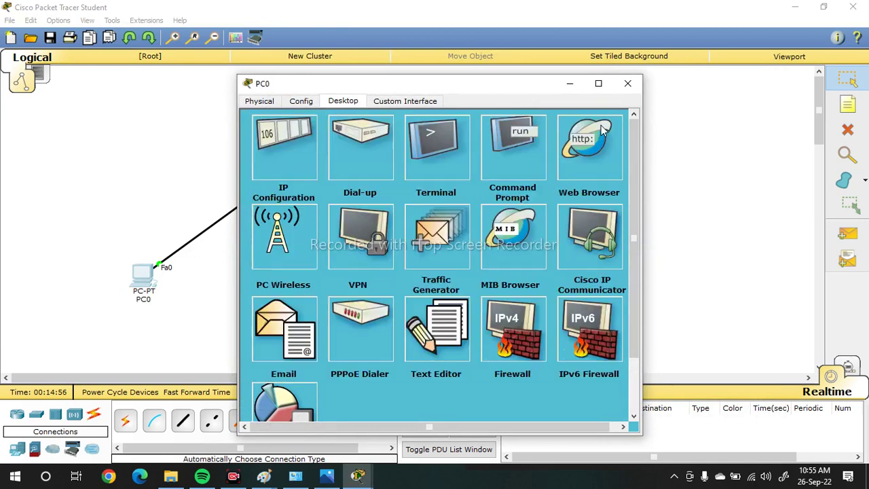
Step: Open PC0's Command Prompt, maximize the window, and request an address from the DHCP server with "ipconfig /renew"
click(530, 163)
click(598, 84)
key(Return)
key(Return)
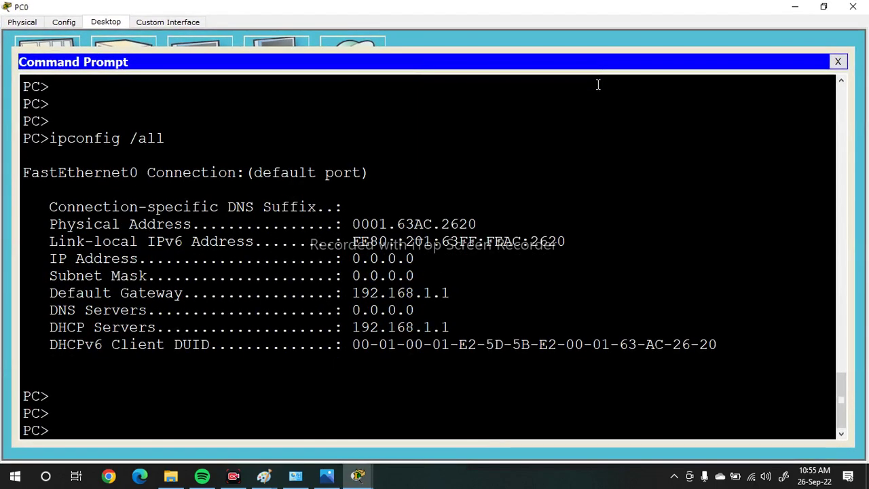
key(Up)
key(BackSpace)
key(BackSpace)
key(BackSpace)
text(r)
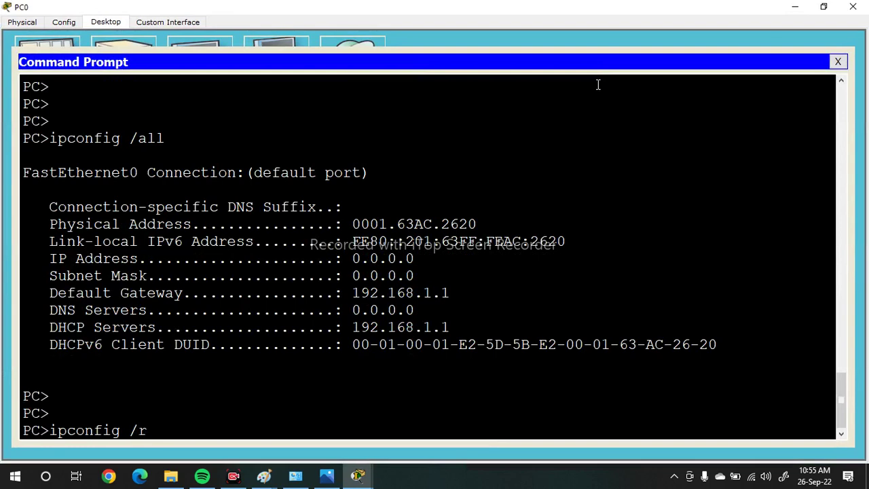
text(enew)
key(Return)
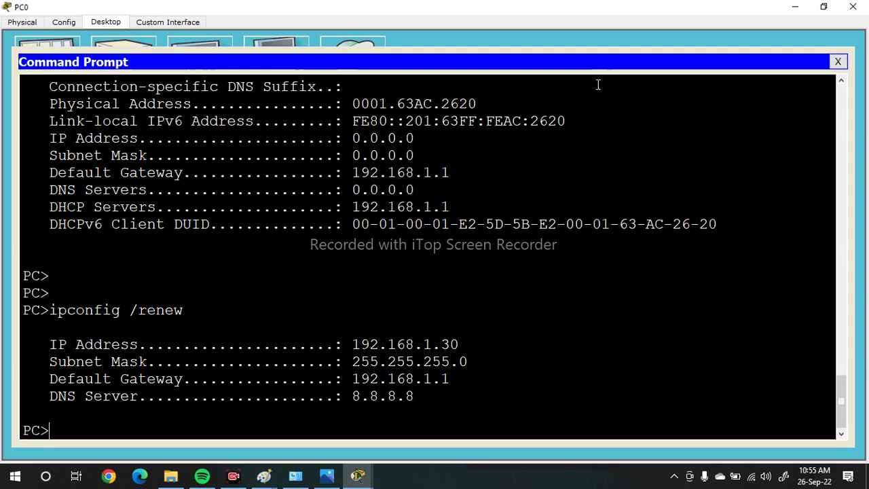
Step: Check PC0's full configuration after the renewal with "ipconfig /all" and close the window
key(Return)
key(Return)
key(Return)
text(ipconfig /all)
key(Return)
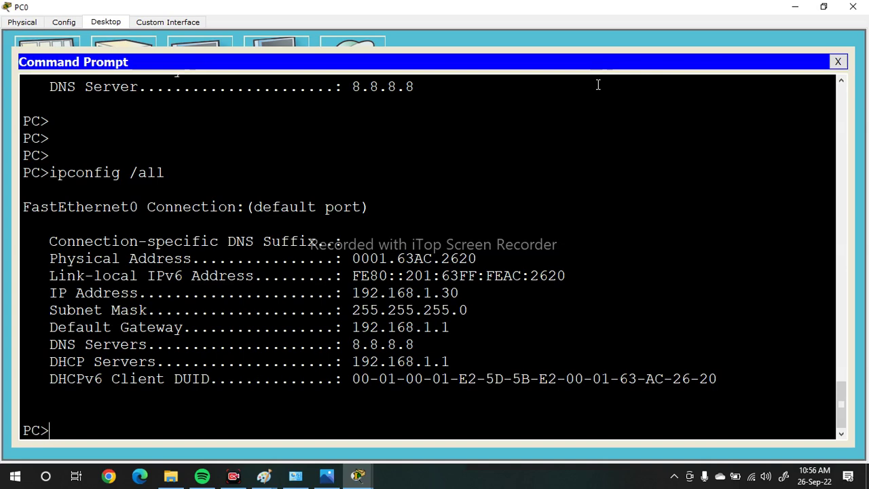
click(853, 7)
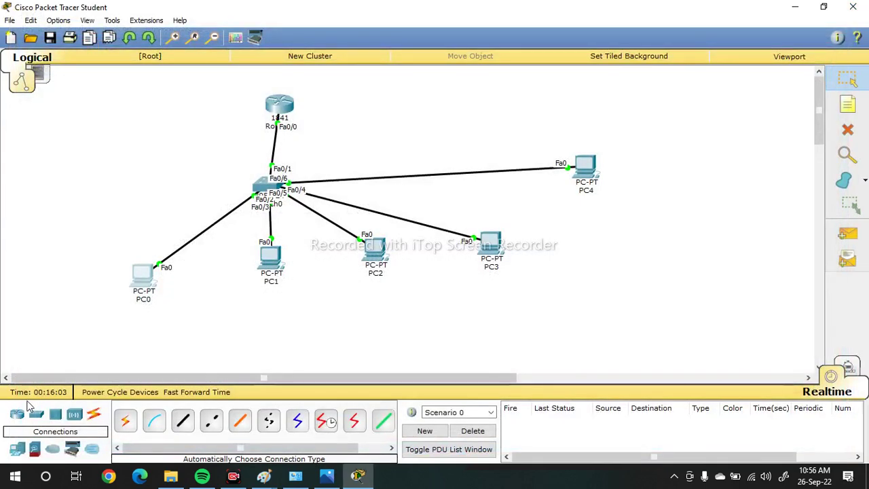
Step: Add a generic PC to the topology above PC0 and connect it to the switch with an automatically chosen connection type
click(32, 449)
click(125, 421)
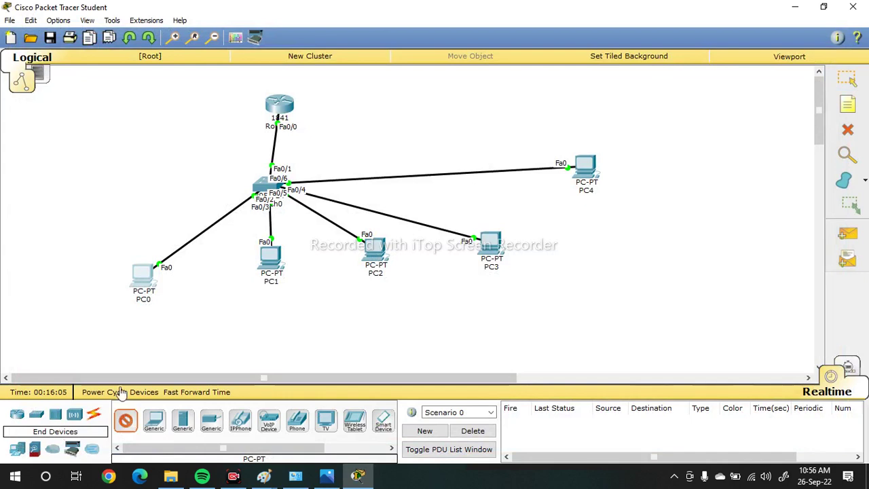
click(74, 178)
click(93, 414)
click(126, 421)
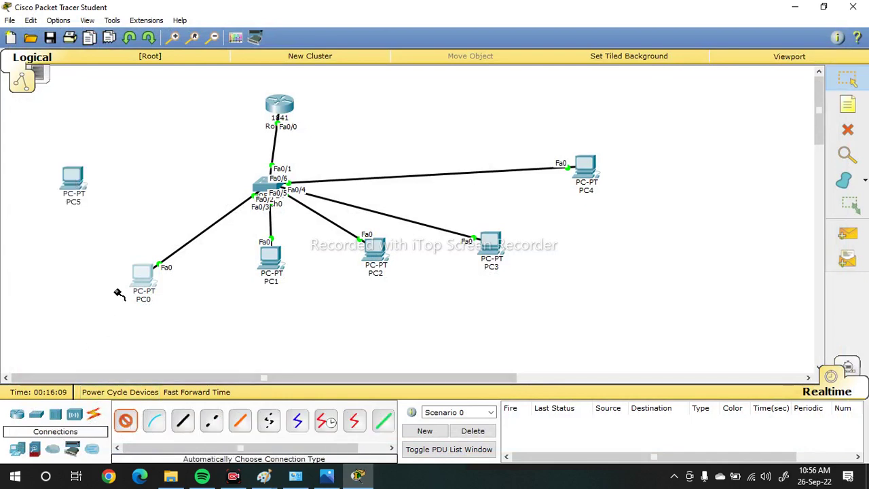
click(71, 183)
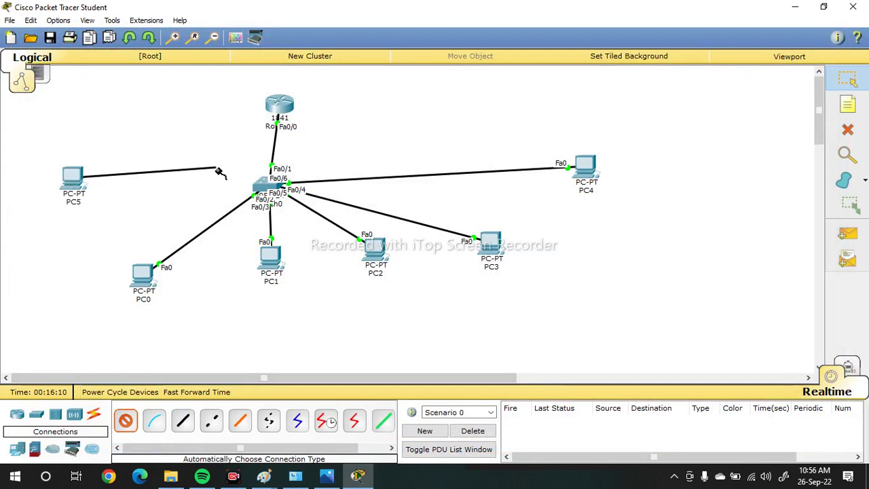
click(266, 185)
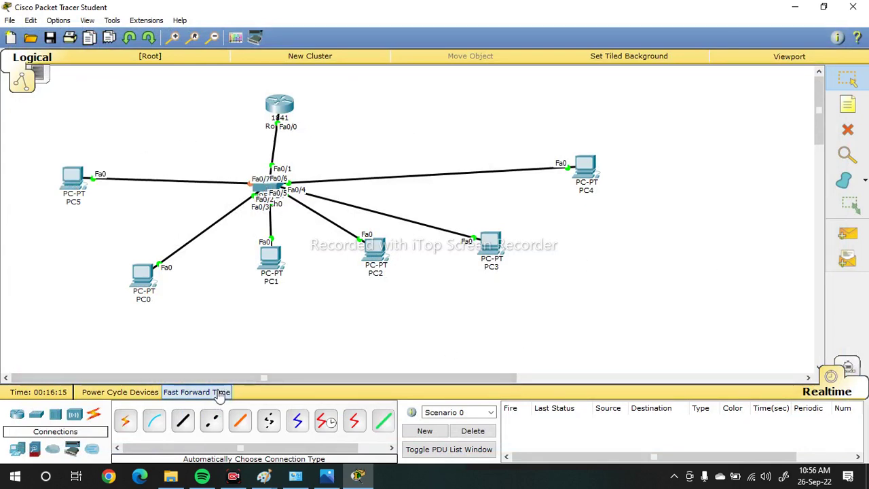
Step: Fast-forward the network time, change to Simulation mode, and hide the Simulation Panel
click(221, 391)
click(848, 367)
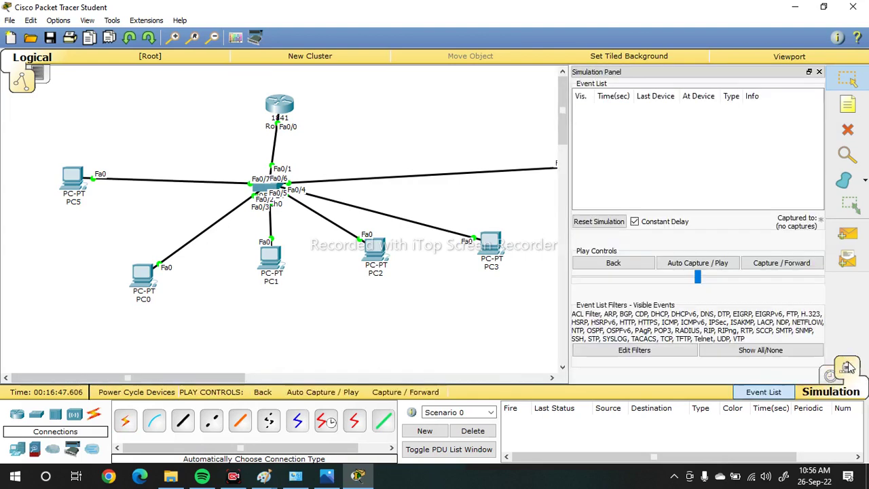
click(819, 71)
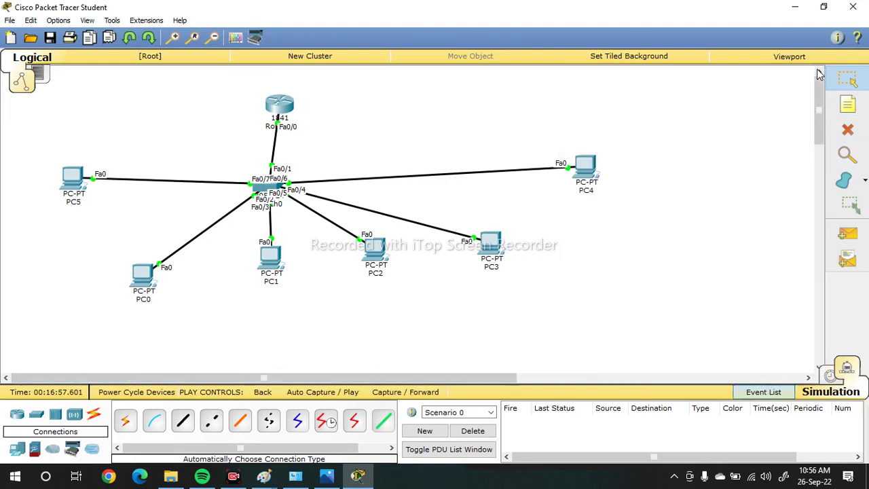
Step: Set PC5's IPv4 addressing to DHCP in its IP Configuration and close its window
click(73, 179)
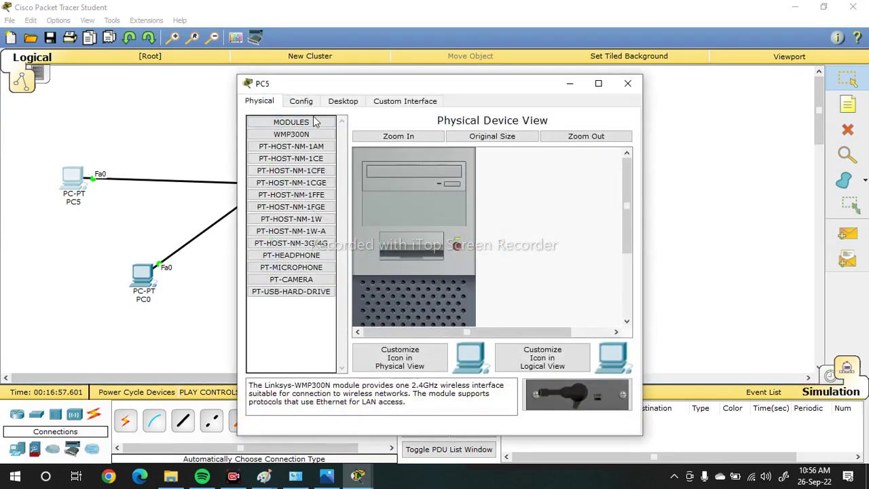
click(346, 102)
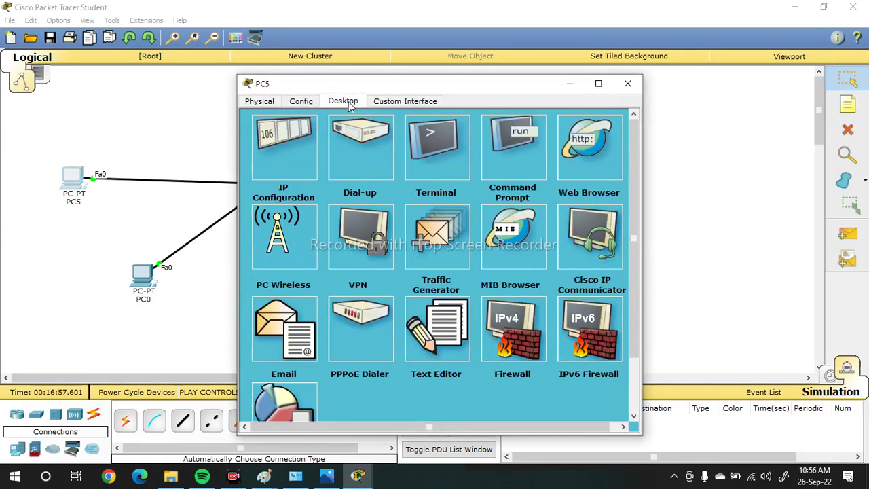
click(293, 151)
click(278, 158)
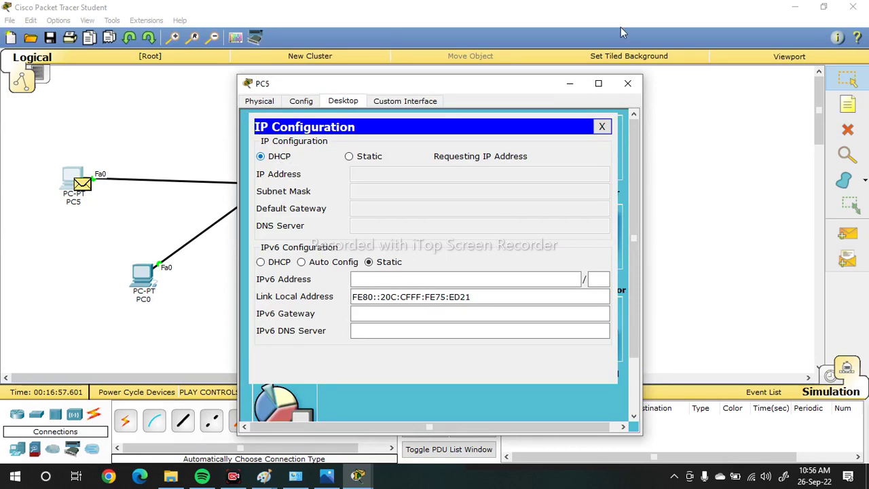
click(627, 83)
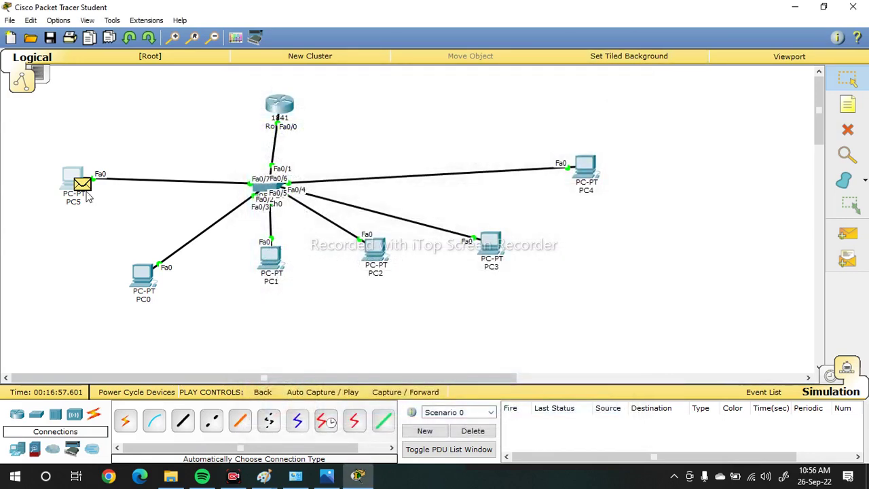
Step: Open the PDU information for the packet at PC5 and examine its outbound Layer 7 and Layer 4 details
click(82, 183)
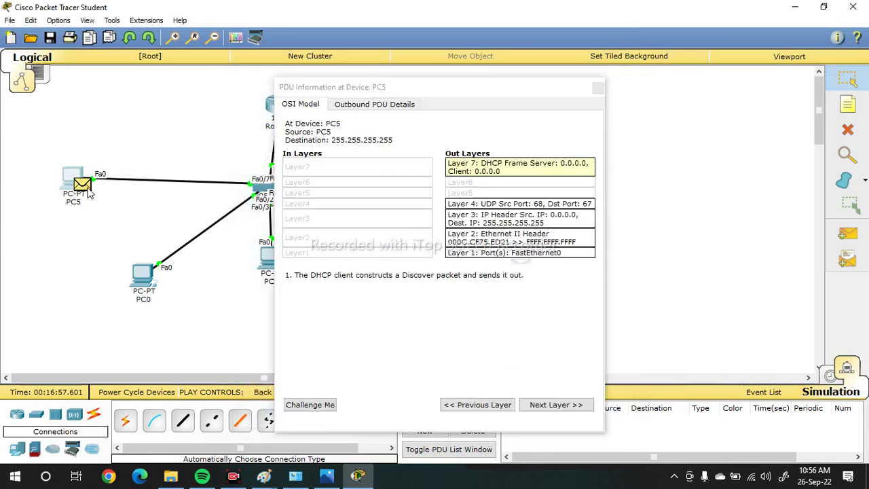
click(493, 178)
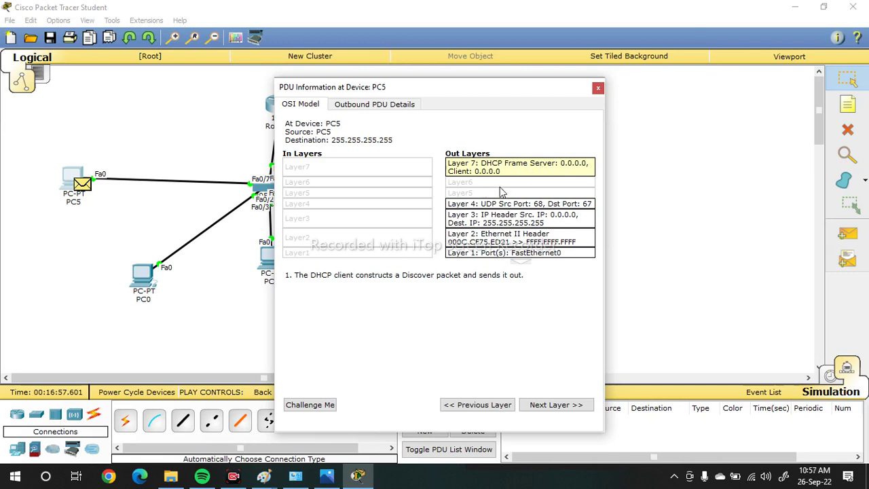
click(502, 203)
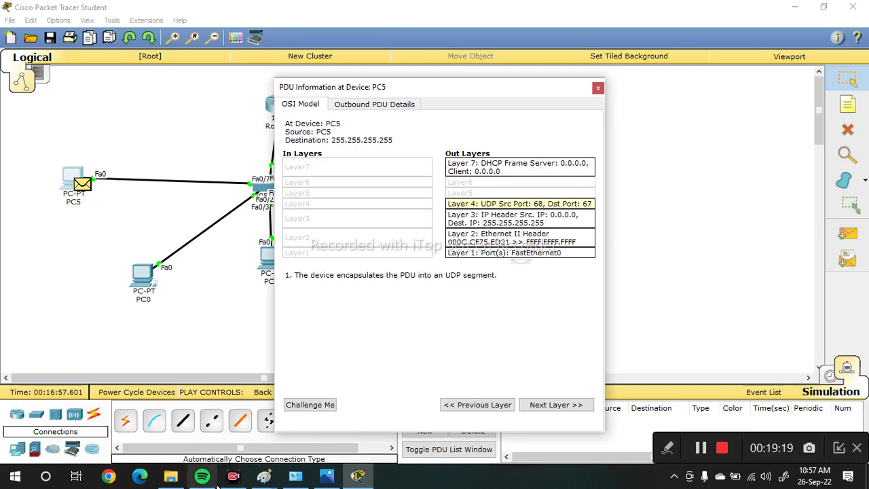
Step: Switch to the Paint drawing of DHCP ports 67/68 and UDP, review it, and minimize it to return to Packet Tracer
mouse_move(270, 481)
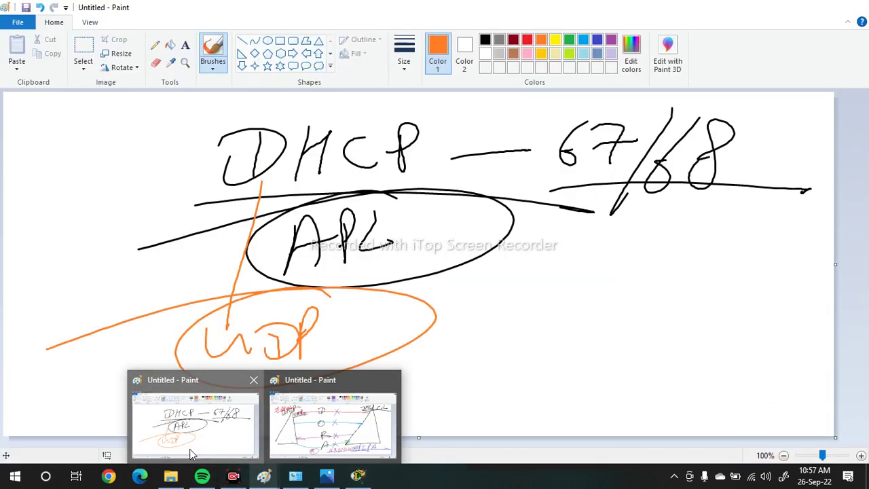
click(191, 449)
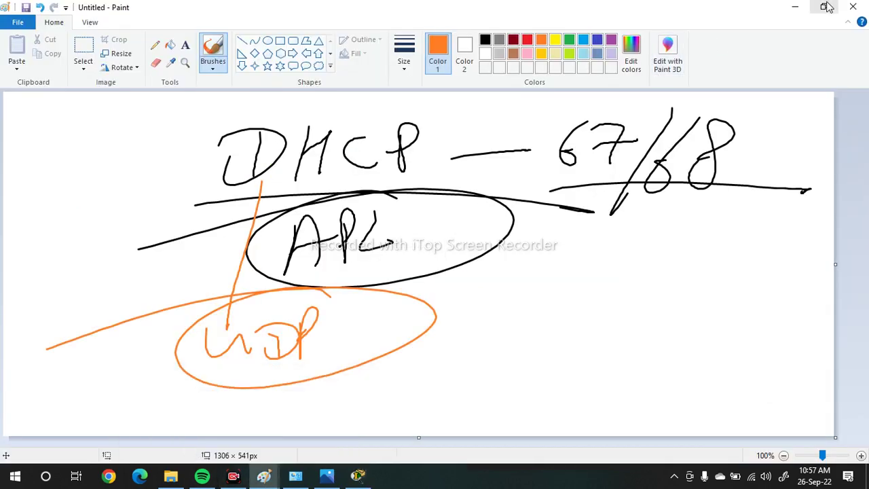
click(795, 7)
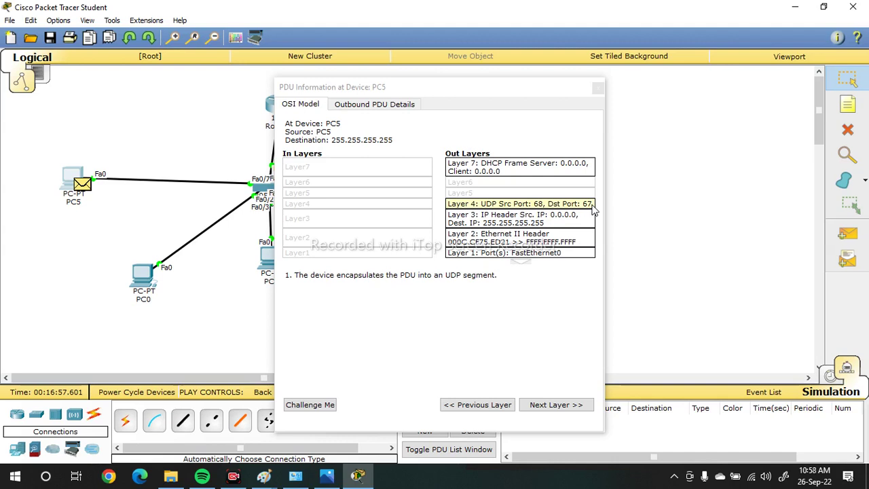
Step: Examine the packet's outbound details for Layers 4, 3, 2 and 1, and close the PDU information
click(538, 225)
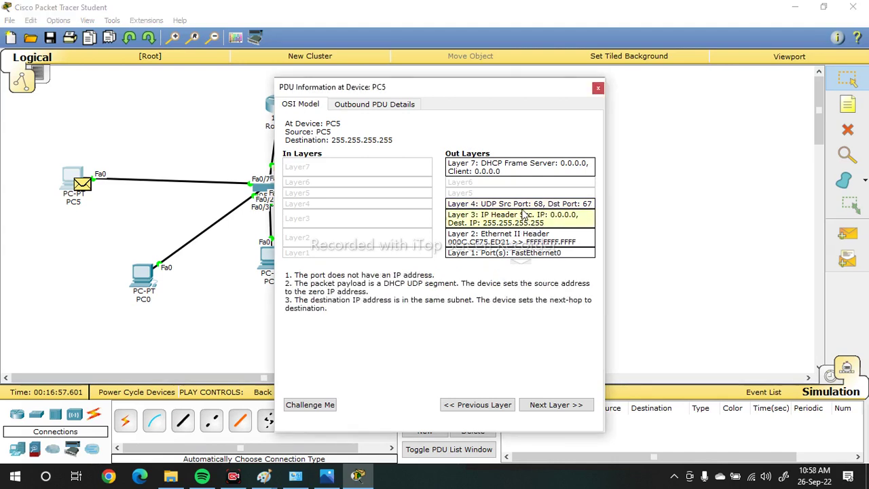
click(524, 206)
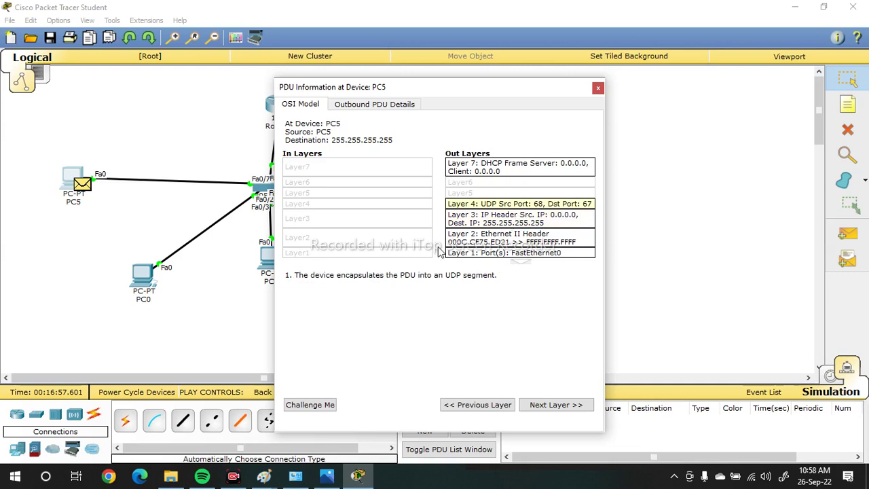
click(533, 227)
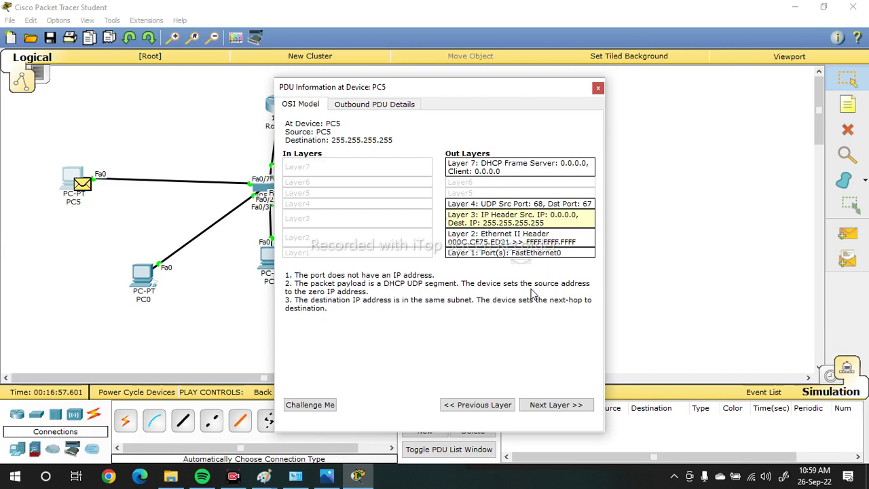
click(506, 238)
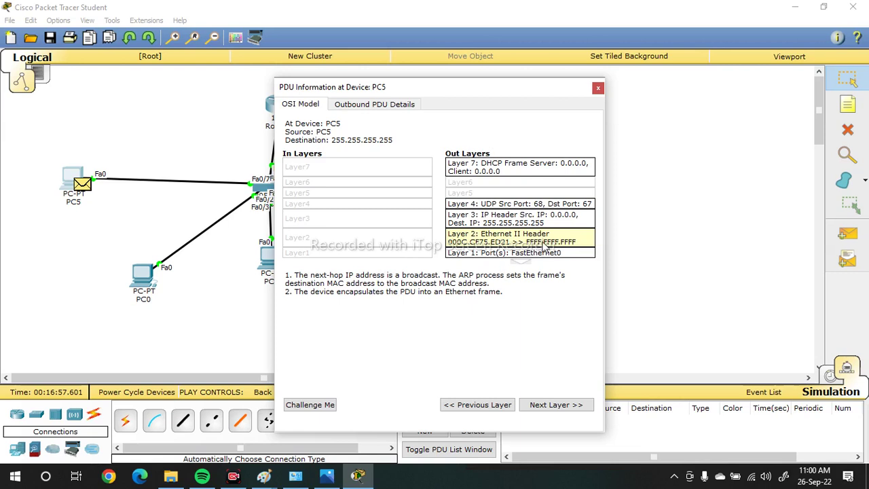
click(512, 254)
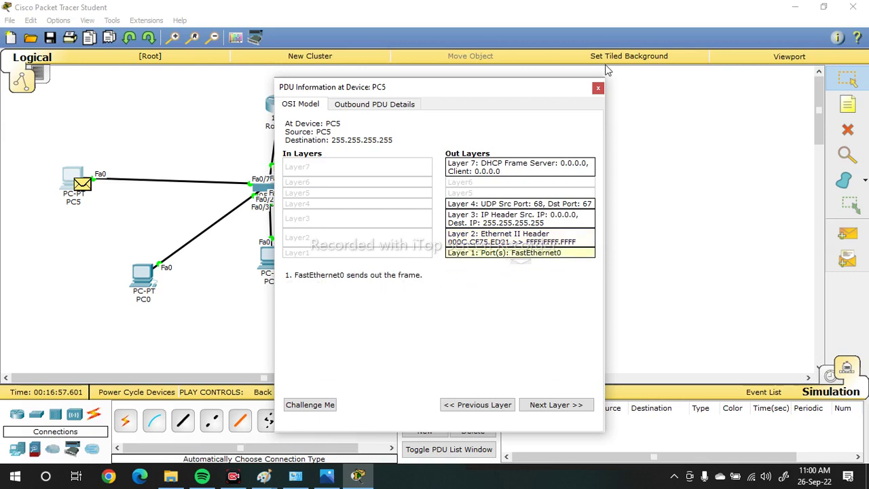
click(598, 88)
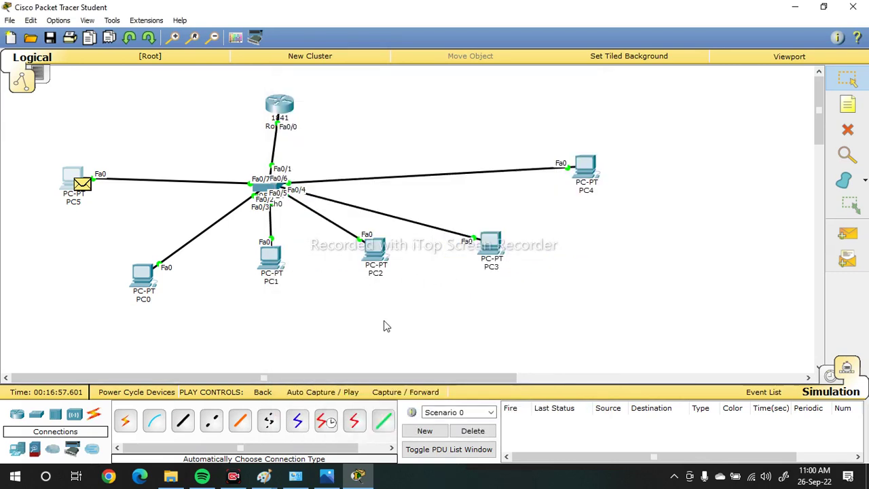
Step: Advance the simulation by two events, open the ICMP packet at Router0 to view its OSI layers, and close it
click(392, 396)
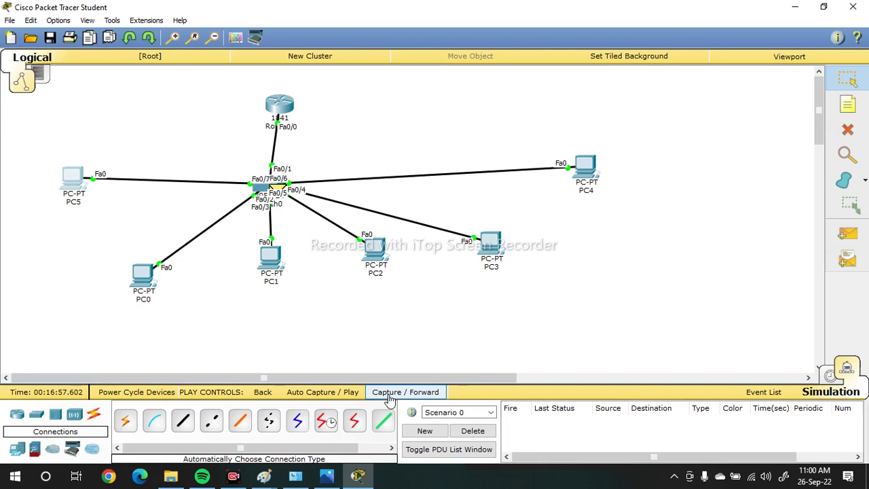
click(390, 398)
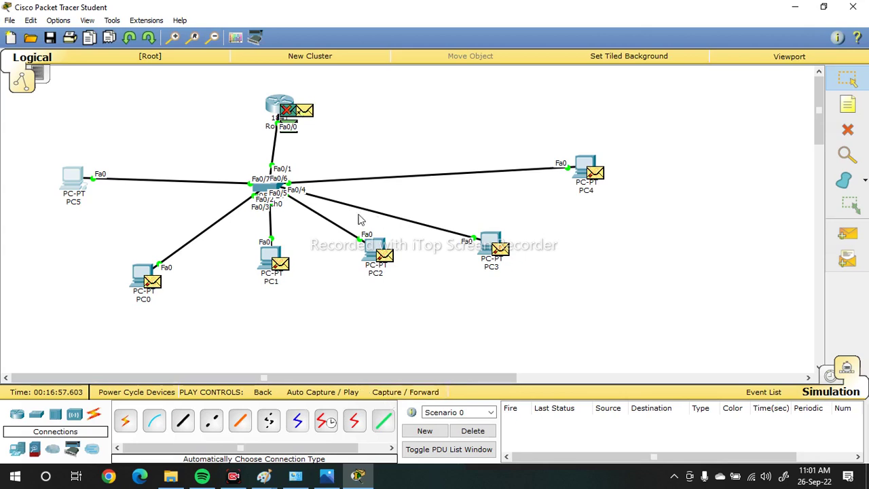
click(288, 112)
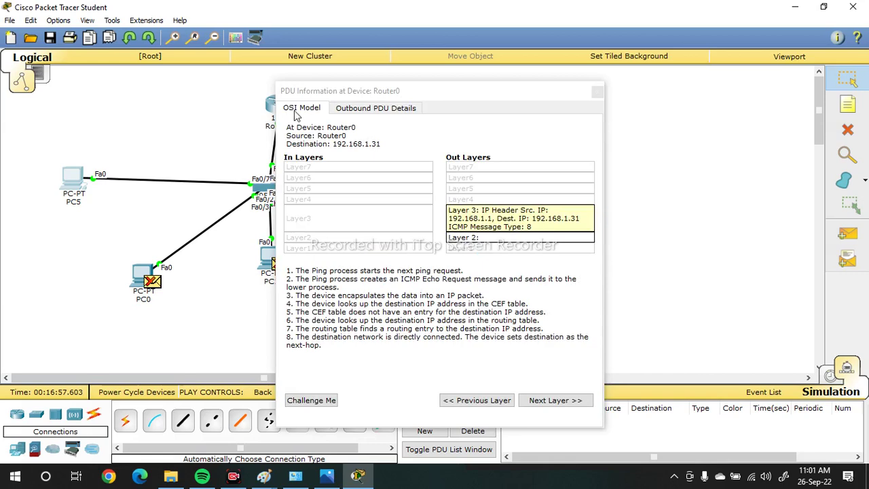
click(603, 89)
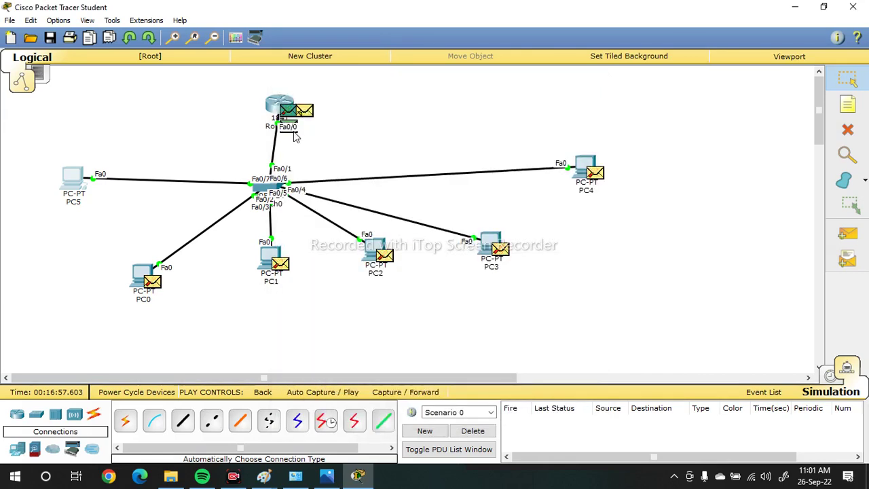
Step: Open PC5's DHCP packet at Router0, examine its inbound Layers 1, 2, 3, 4 and 7, and close it
click(304, 112)
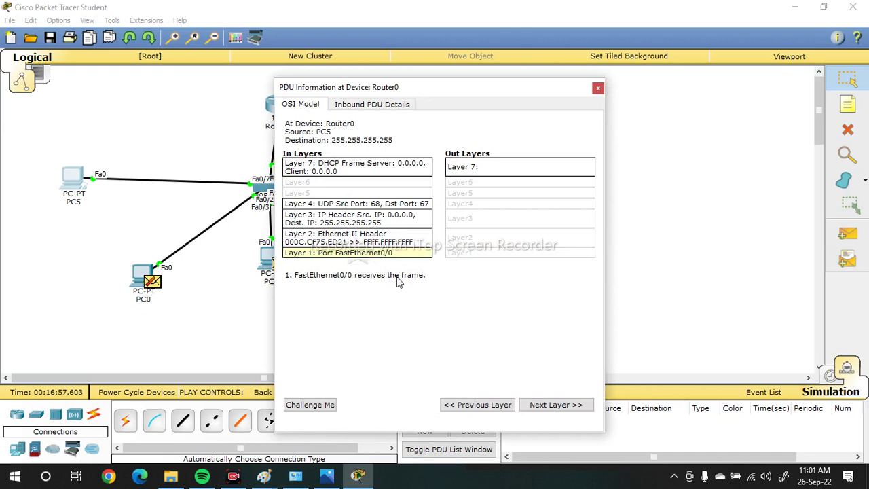
click(362, 241)
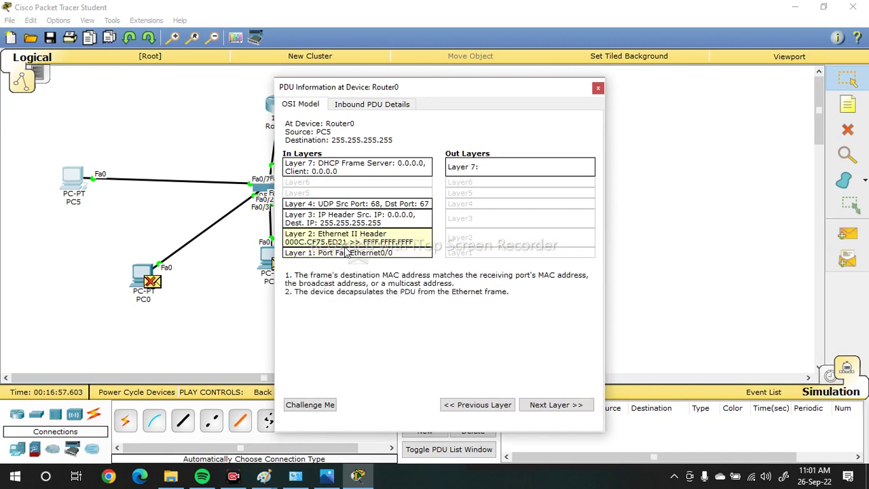
click(371, 224)
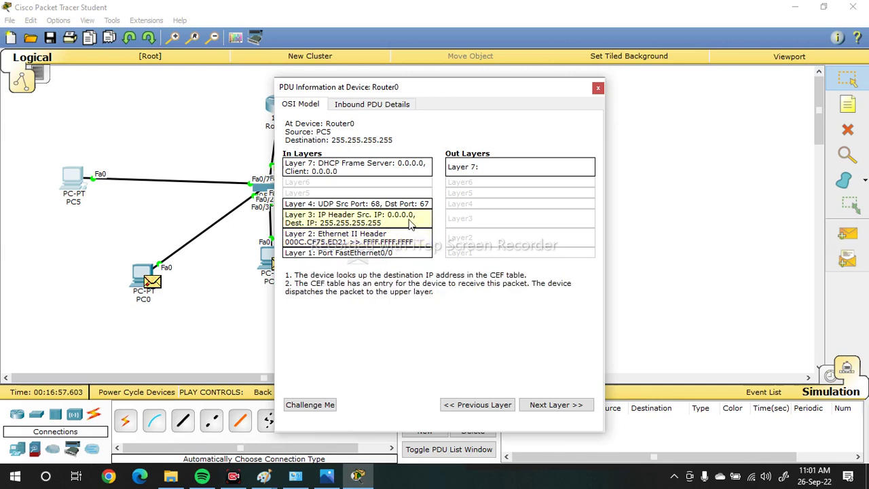
click(357, 205)
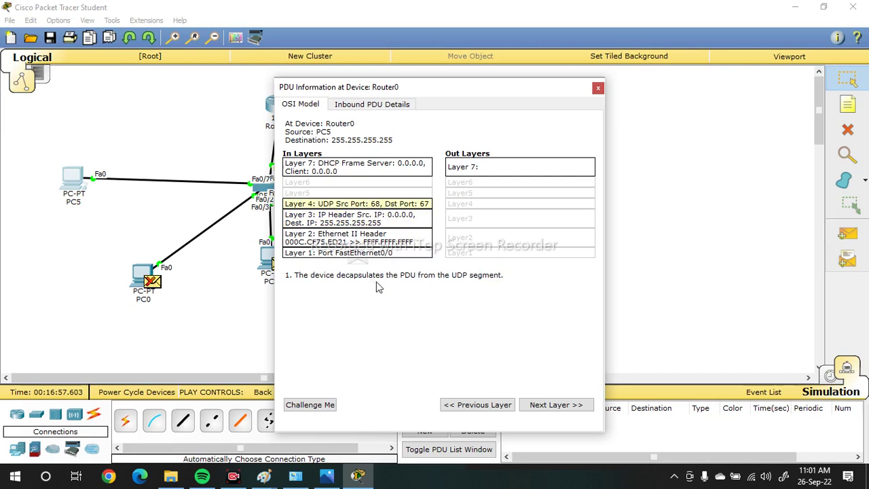
click(355, 174)
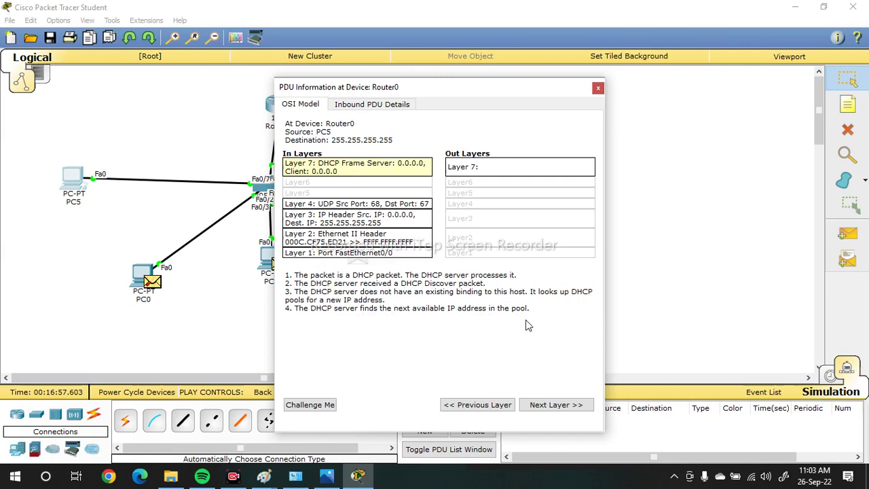
click(598, 88)
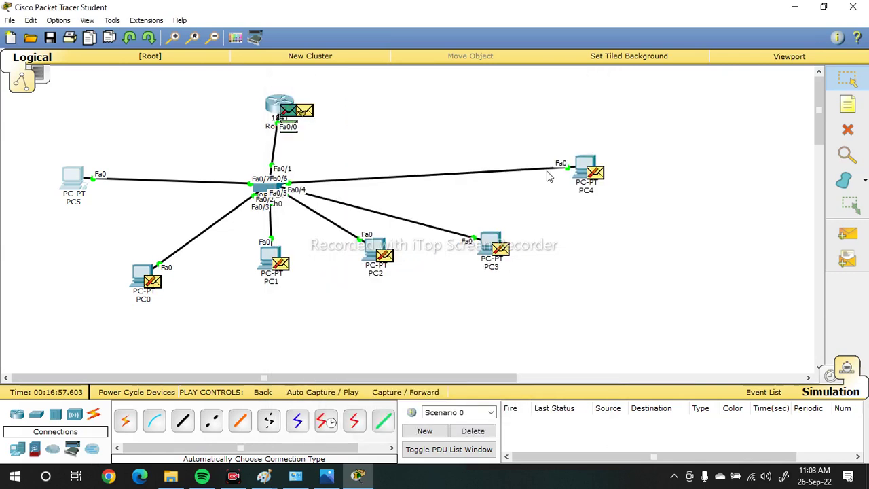
Step: Advance the simulation one event, examine the inbound Layer 2 details of the packet at Switch0, and close them
click(385, 392)
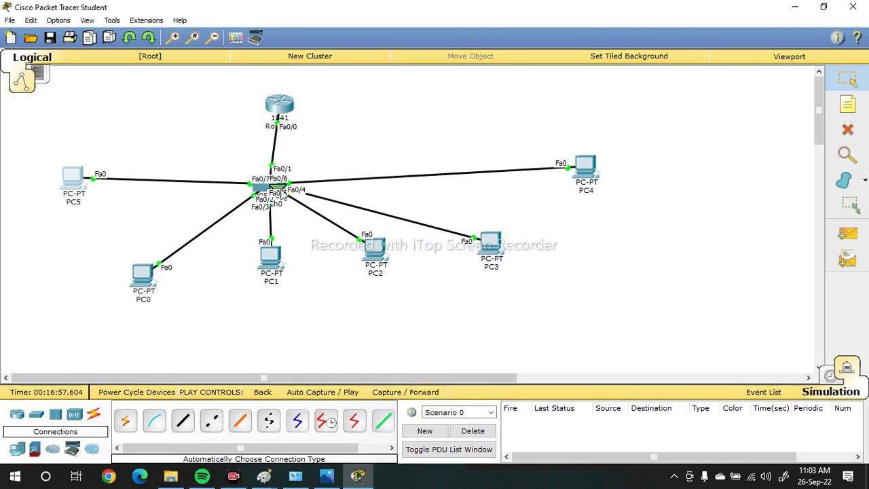
click(281, 193)
click(357, 220)
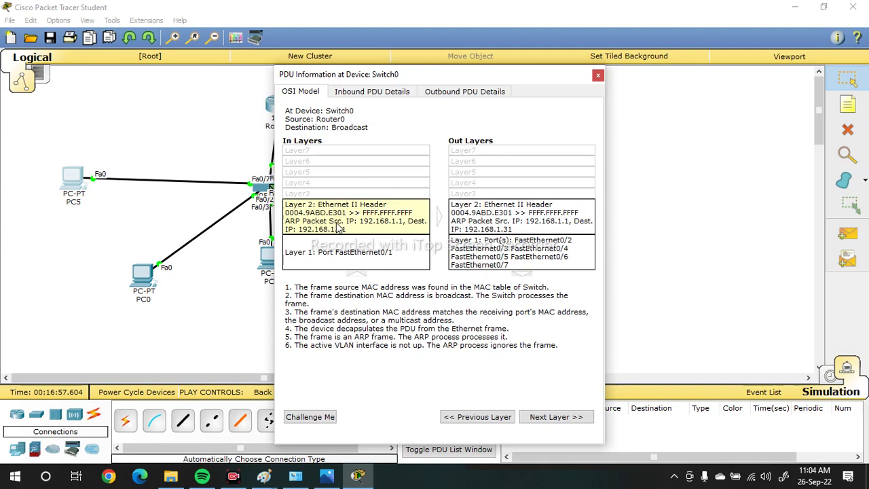
click(599, 75)
Step: Advance the simulation one more event, examine the inbound Layer 2 details of the packet at PC5, and close them
click(392, 393)
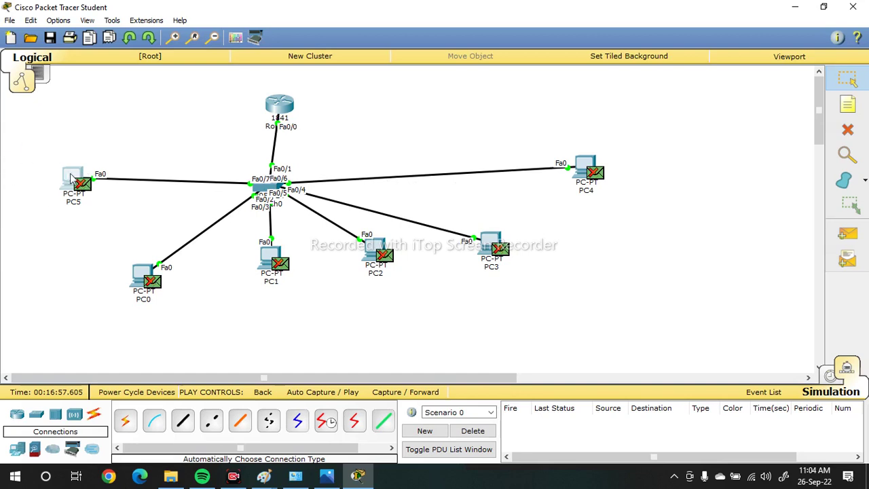
click(84, 192)
click(329, 233)
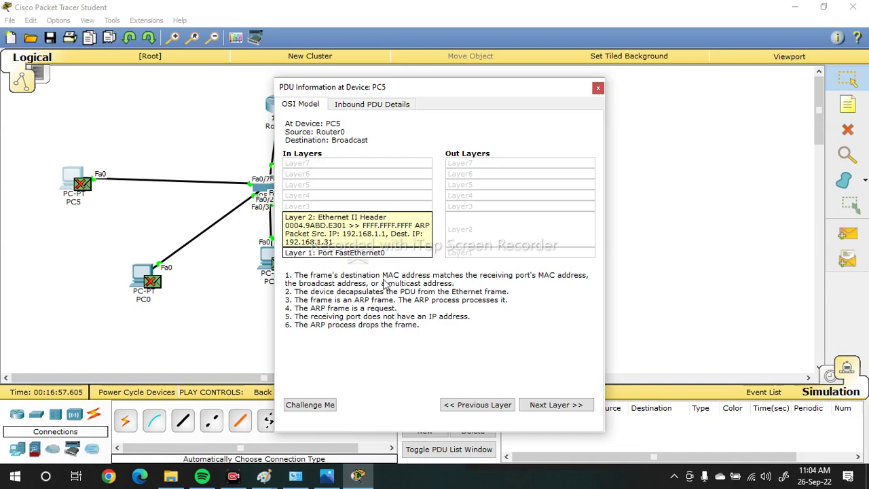
click(597, 87)
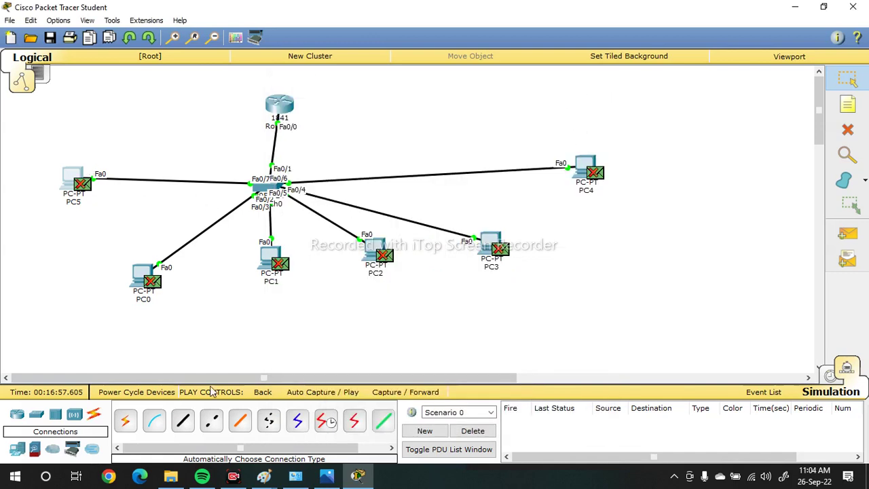
Step: Create a new simulation scenario and open PC5's IP Configuration
click(426, 435)
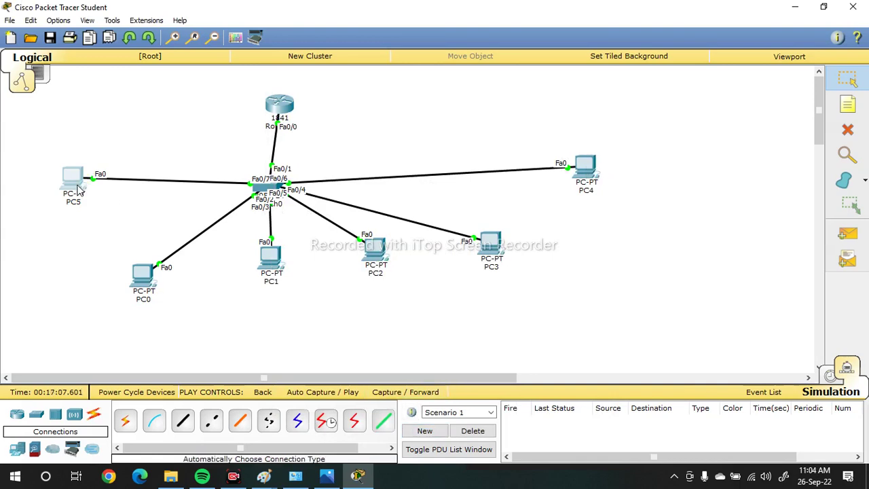
click(80, 189)
click(293, 168)
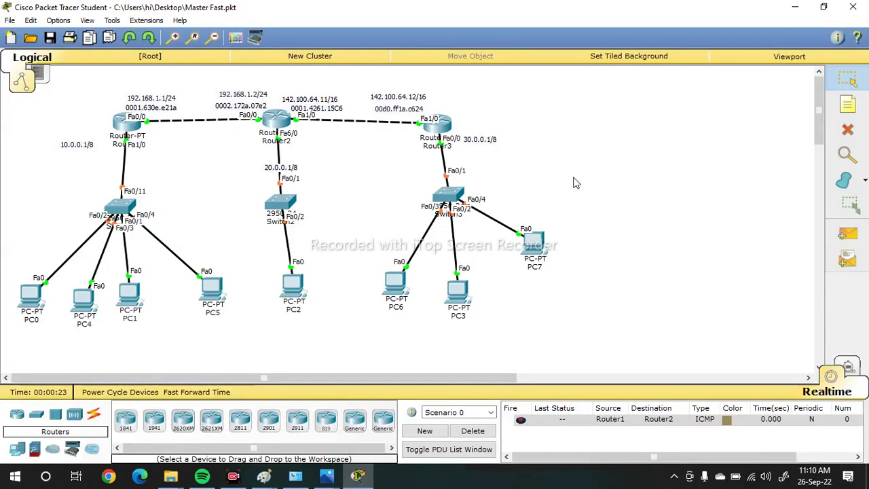
Step: Delete PC5, PC1 and PC7 from the Master Fast.pkt topology
click(850, 129)
click(210, 285)
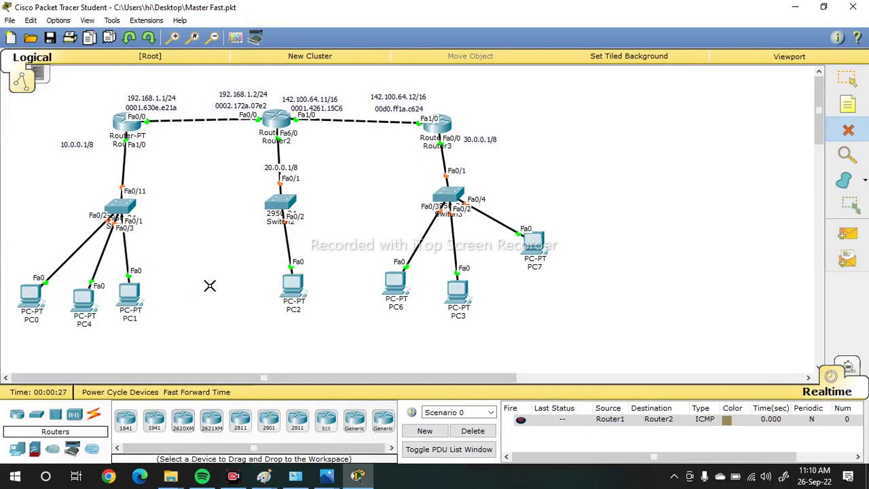
click(133, 298)
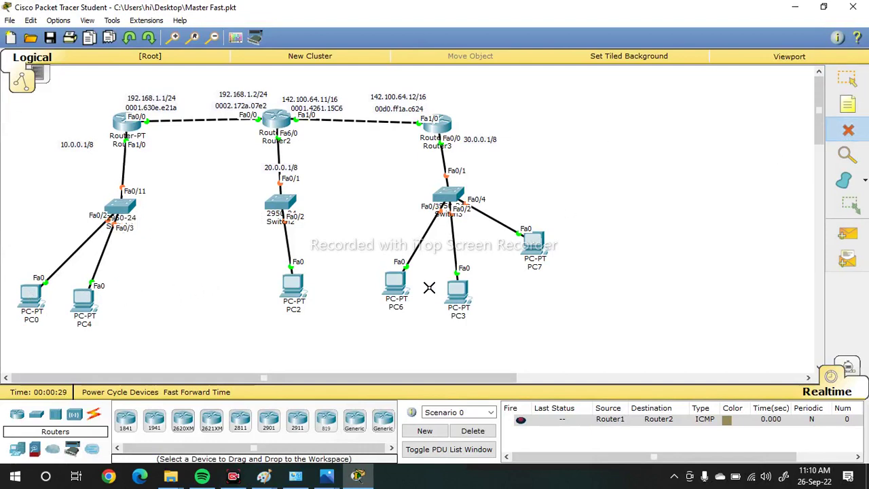
click(527, 243)
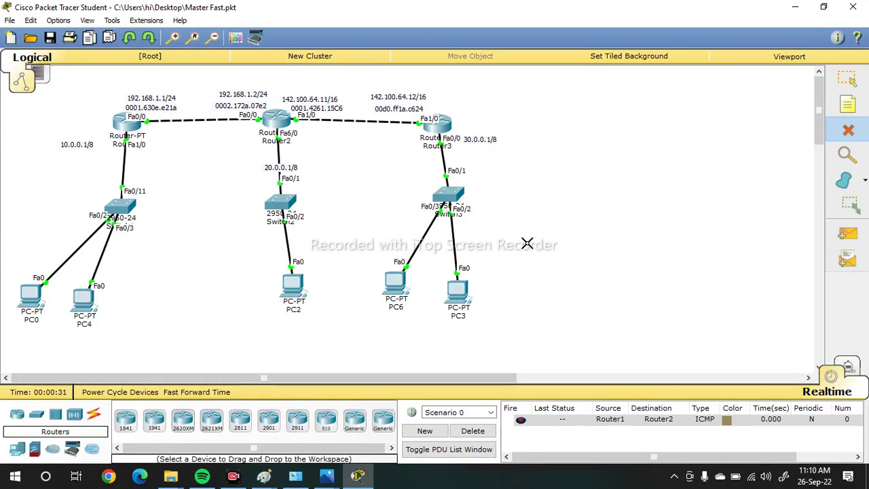
key(Escape)
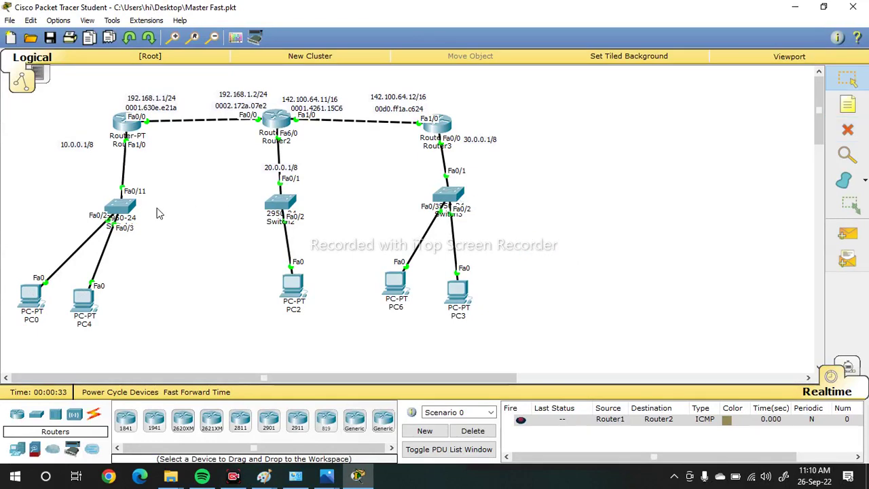
Step: Set PC0's IPv4 addressing to DHCP in its IP Configuration and close its window
click(31, 294)
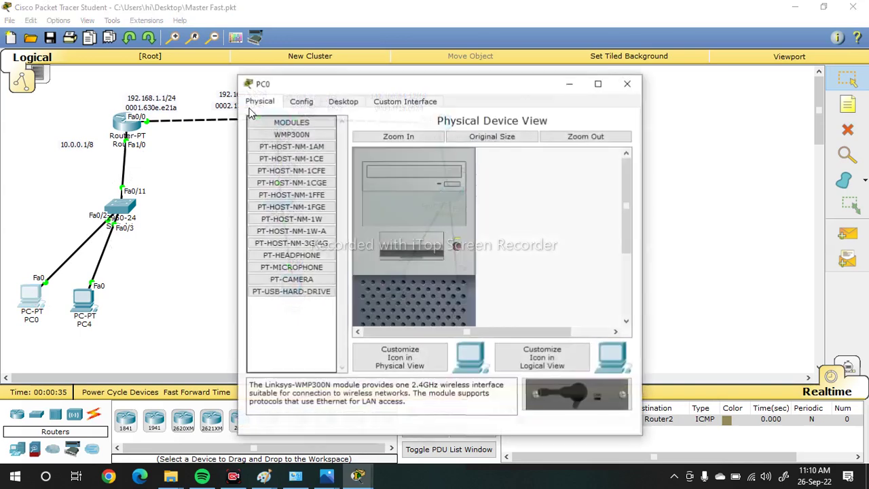
click(335, 105)
click(273, 141)
click(284, 158)
click(626, 83)
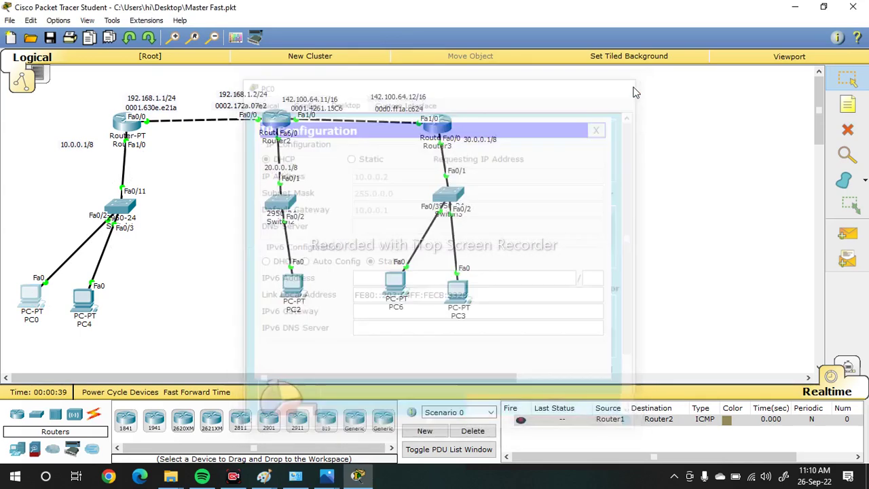
Step: Set PC4's IPv4 addressing to DHCP in its IP Configuration and close its window
click(84, 302)
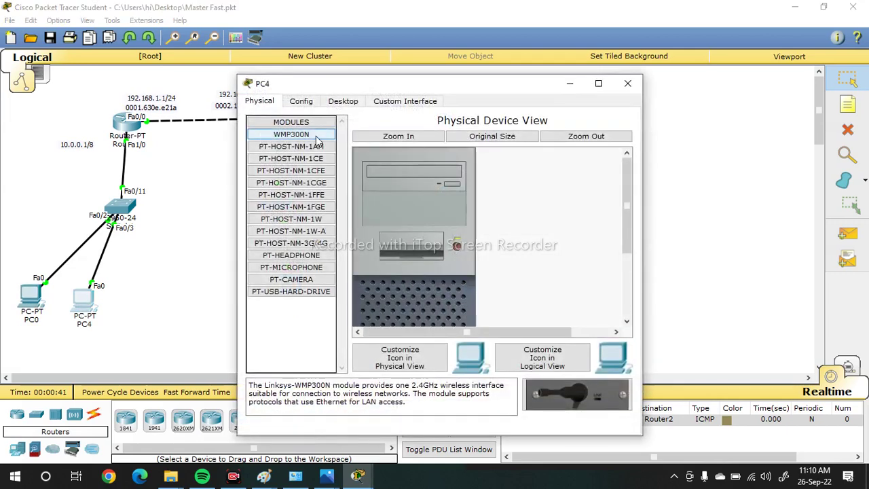
click(344, 102)
click(295, 149)
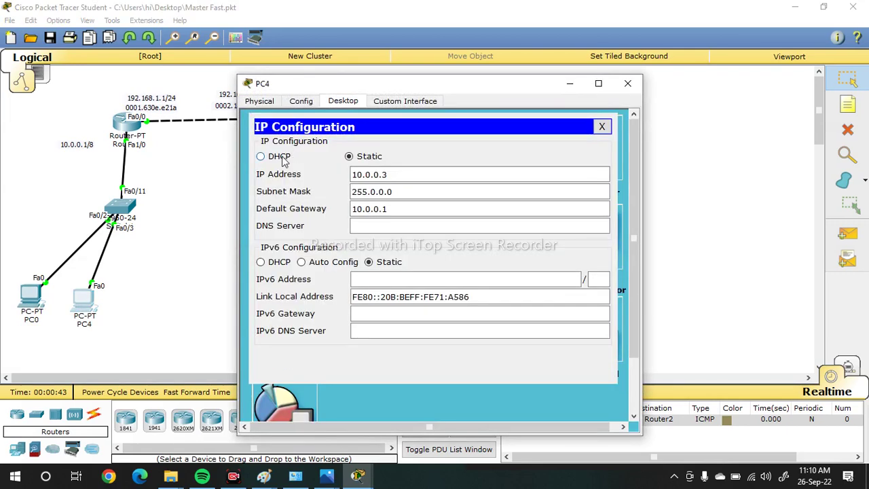
click(284, 161)
click(627, 83)
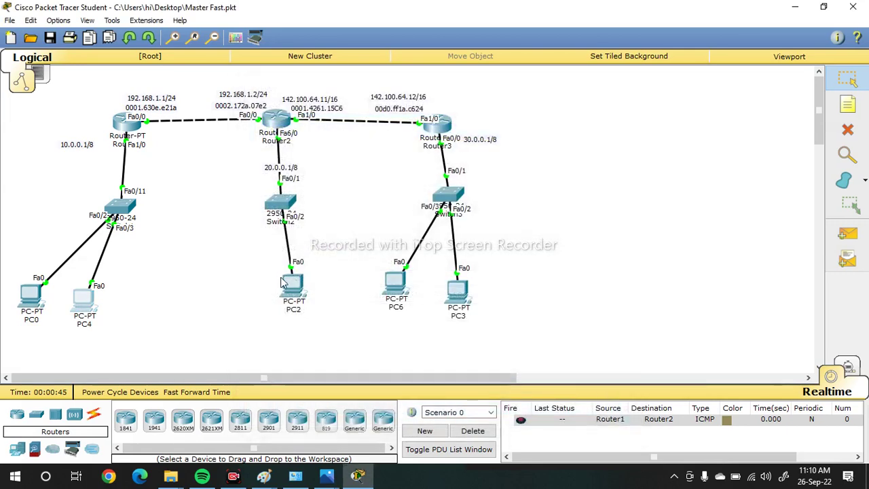
Step: Set PC2's IPv4 addressing to DHCP in its IP Configuration and close its window
click(294, 285)
click(343, 102)
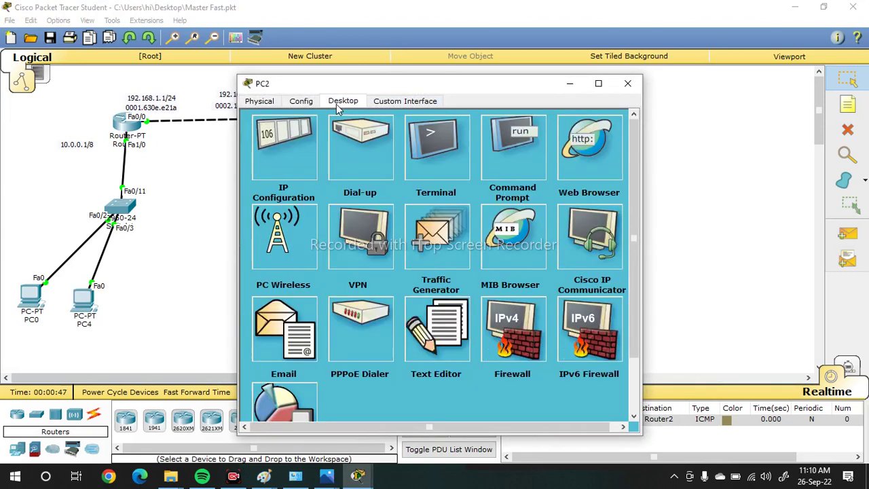
click(278, 161)
click(262, 156)
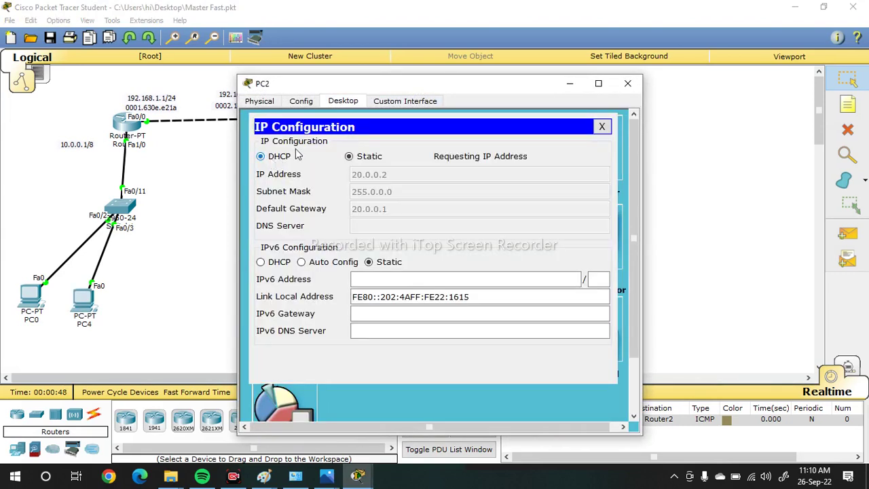
click(630, 84)
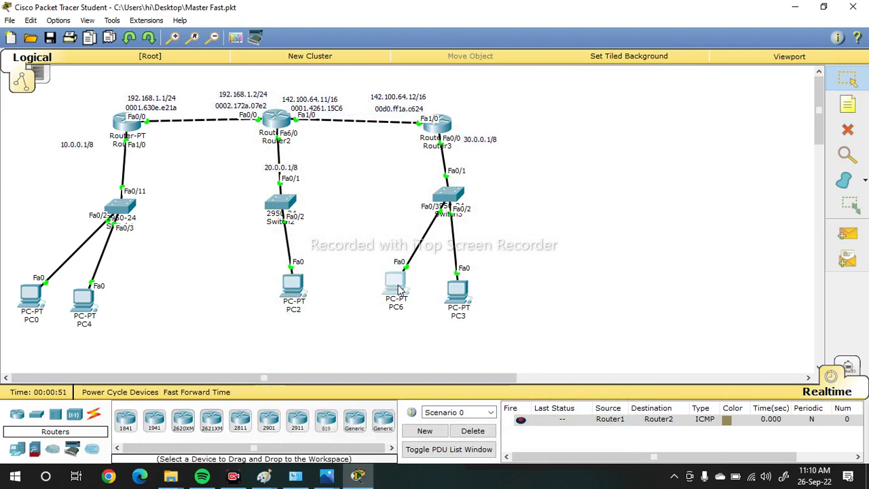
Step: Set PC6's IPv4 addressing to DHCP in its IP Configuration and close its window
click(391, 285)
click(343, 101)
click(279, 157)
click(274, 160)
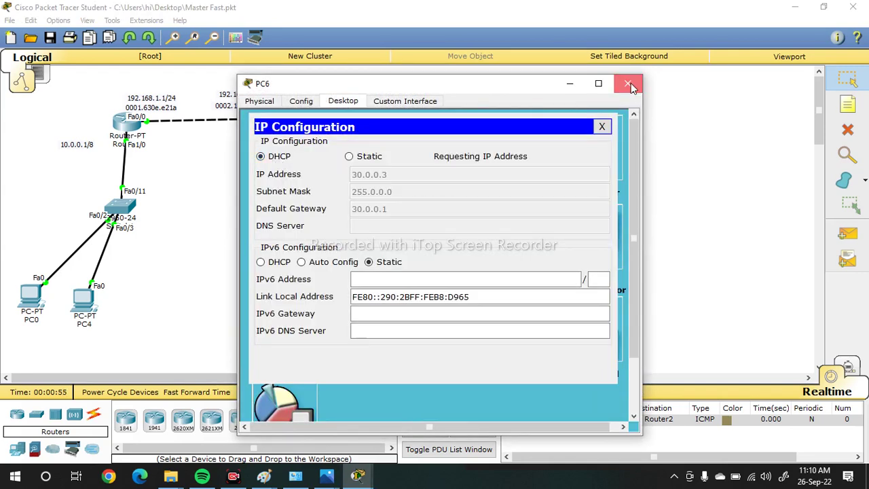
click(627, 83)
Step: Set PC3's IPv4 addressing to DHCP in its IP Configuration and close its window
click(457, 291)
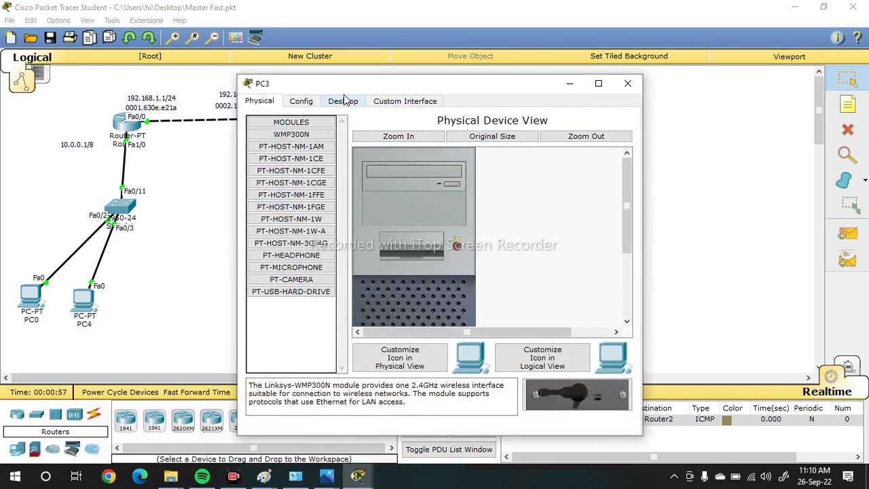
click(343, 101)
click(284, 149)
click(274, 158)
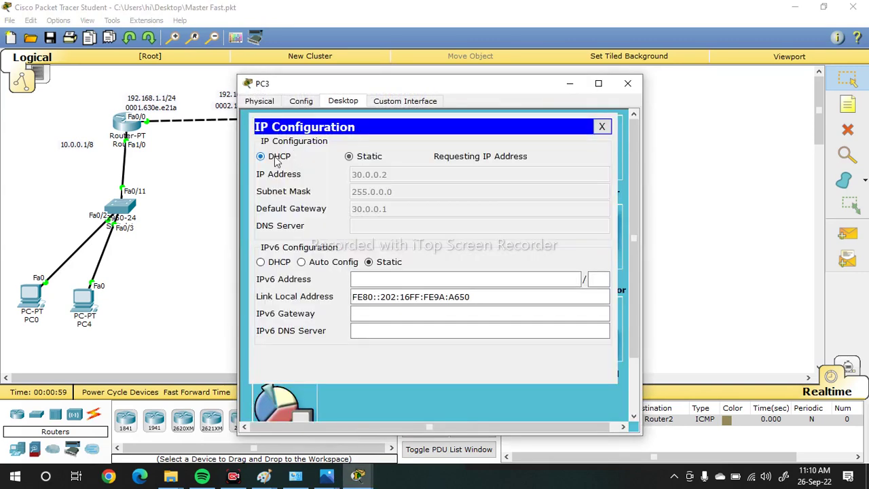
click(628, 83)
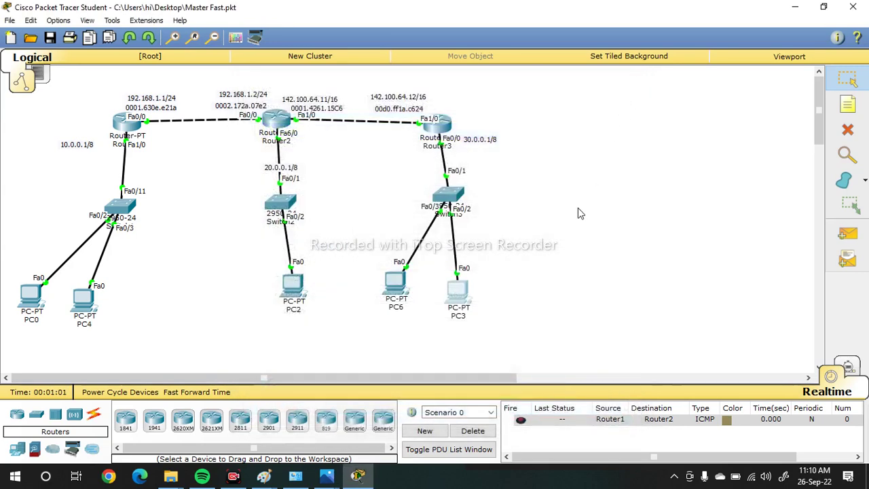
Step: Reopen PC0's IP Configuration, check its DHCP addressing status, and close its window
click(30, 293)
click(264, 151)
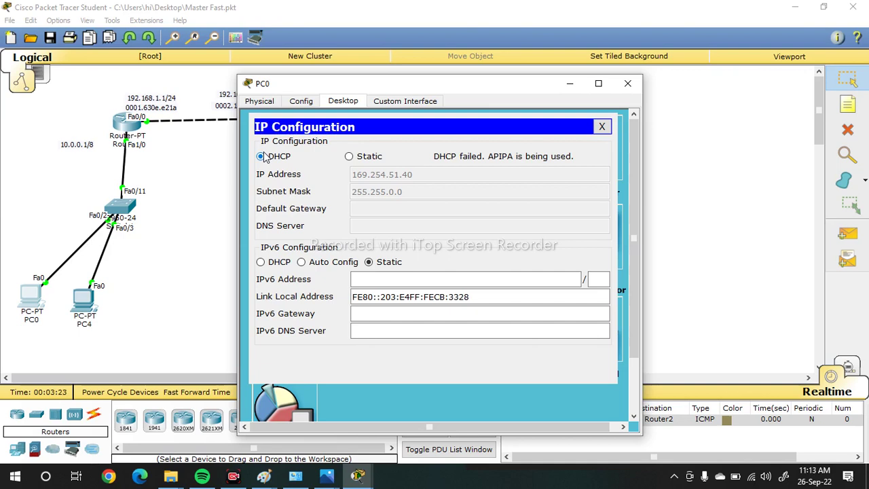
click(627, 83)
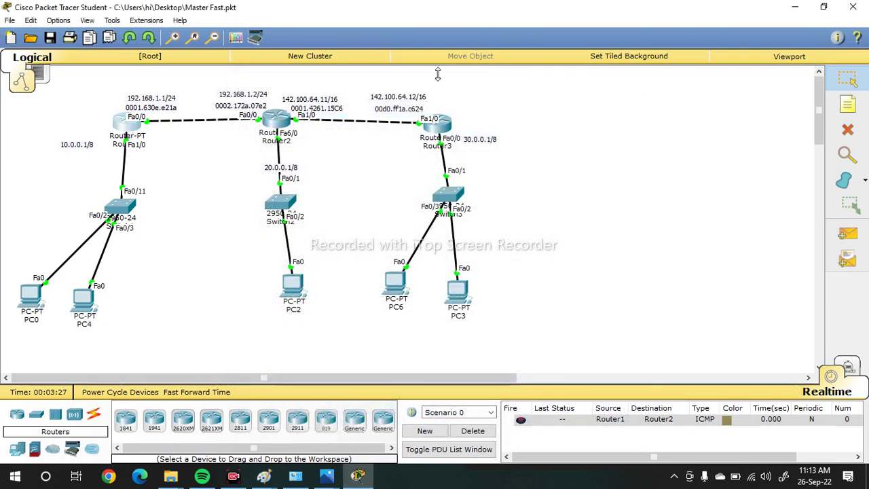
Step: Open Router1's command line in a maximized window and enter privileged EXEC mode
click(127, 122)
click(334, 100)
double_click(454, 87)
key(Return)
key(Return)
key(Return)
key(Return)
text(e)
key(Return)
text(e)
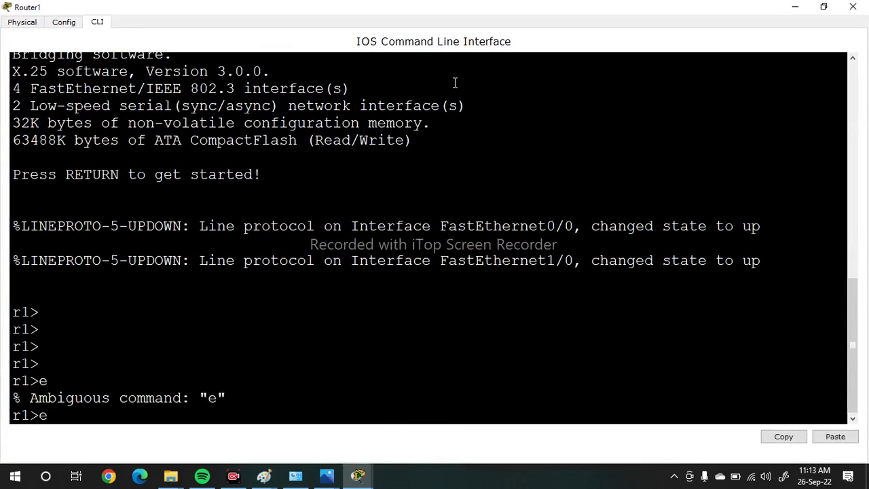
text(n)
key(Return)
Step: Display the brief IP interface summary on Router1 with show ip interface brief
text(sh ip int b)
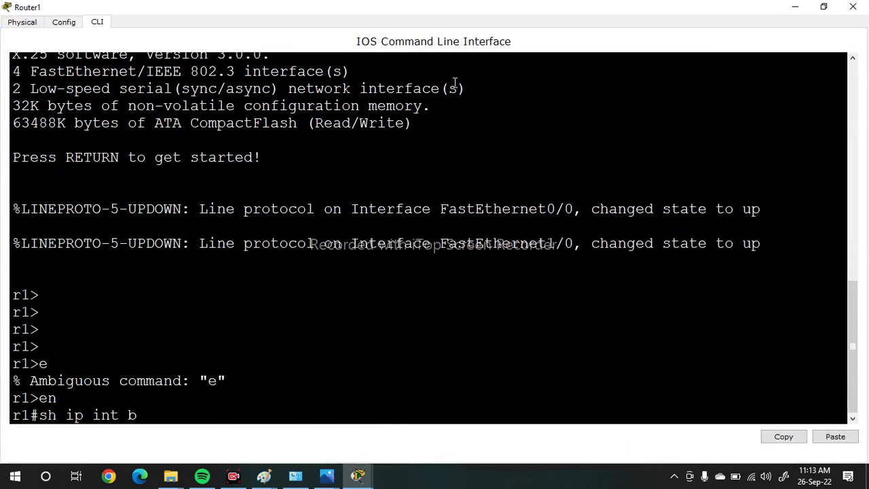
text(r)
key(Tab)
key(Return)
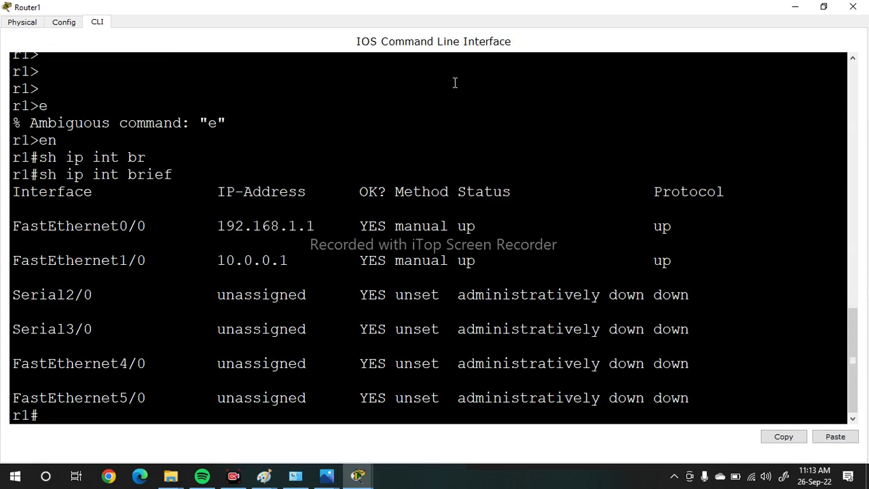
key(Return)
key(Return)
Step: Display Router1's routing table with show ip route
text(sh ip rpu)
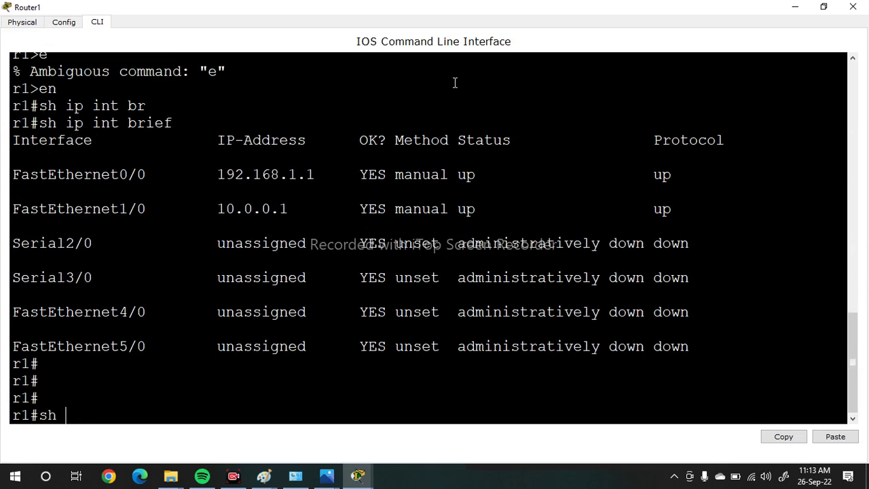
key(Tab)
key(BackSpace)
key(BackSpace)
key(BackSpace)
text(rou)
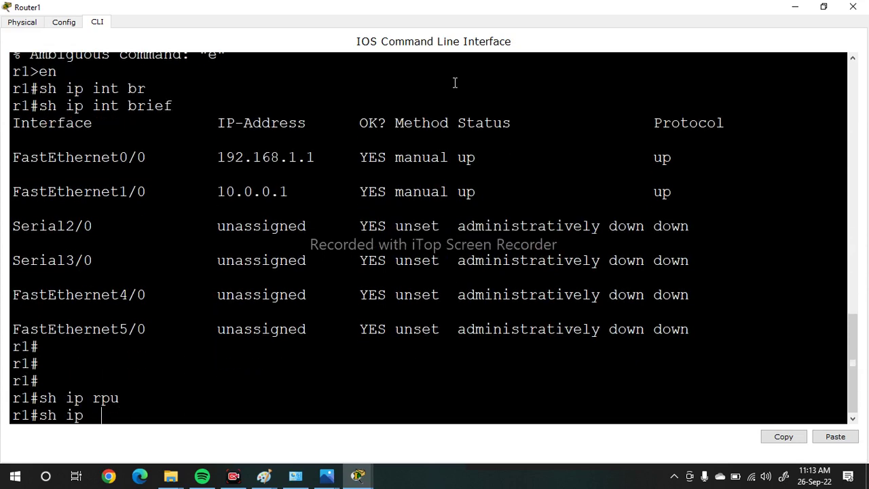
key(Tab)
key(Return)
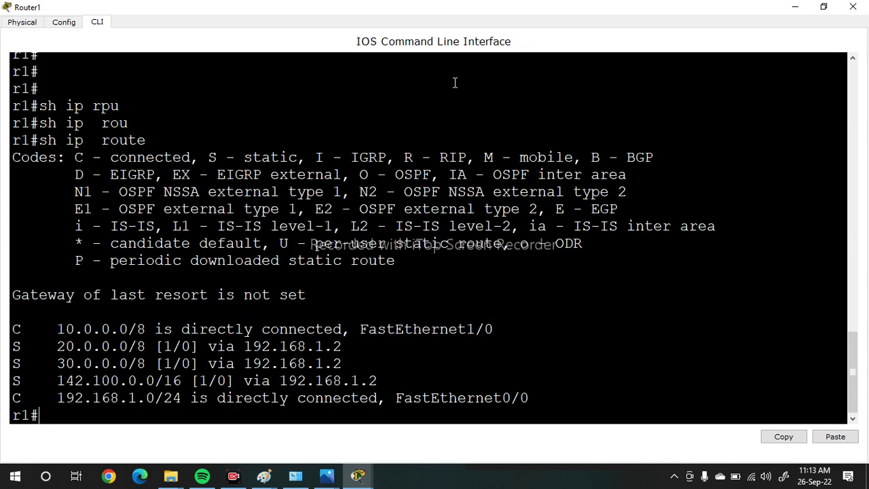
Step: Ping 30.0.0.1 from Router1, then reopen its command line and repeat the same ping
text(ping 30.0.0.1)
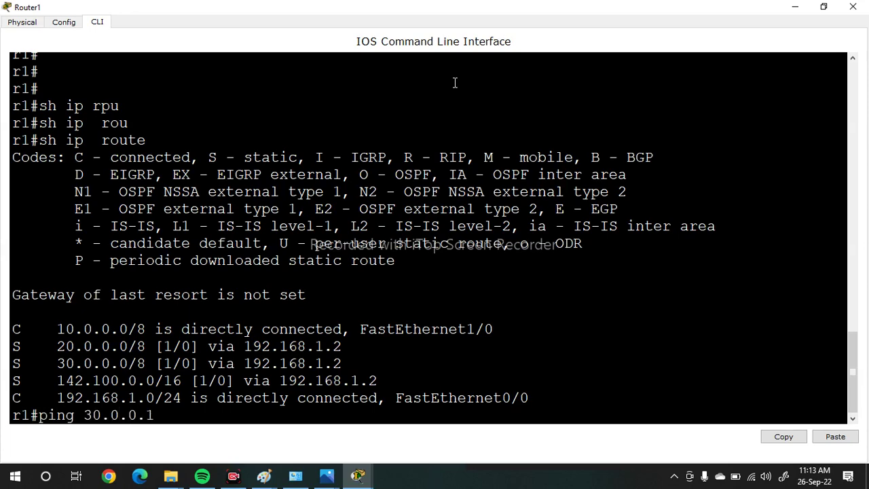
key(Return)
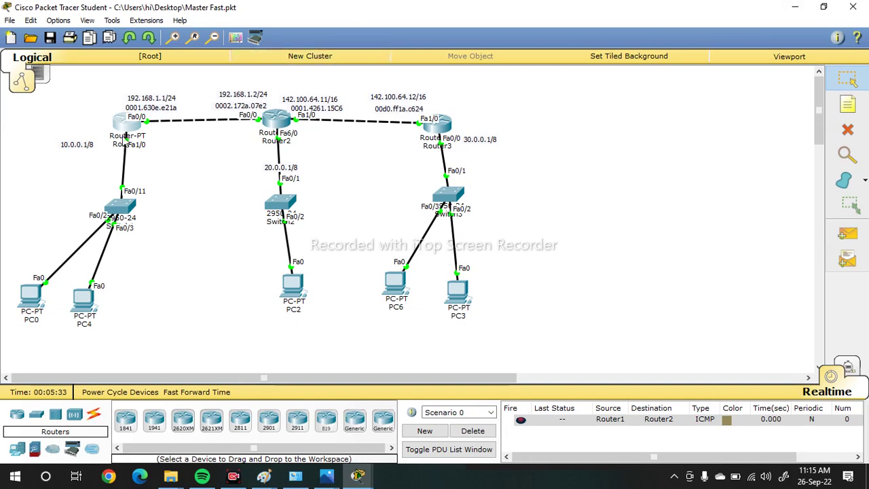
click(126, 129)
double_click(376, 82)
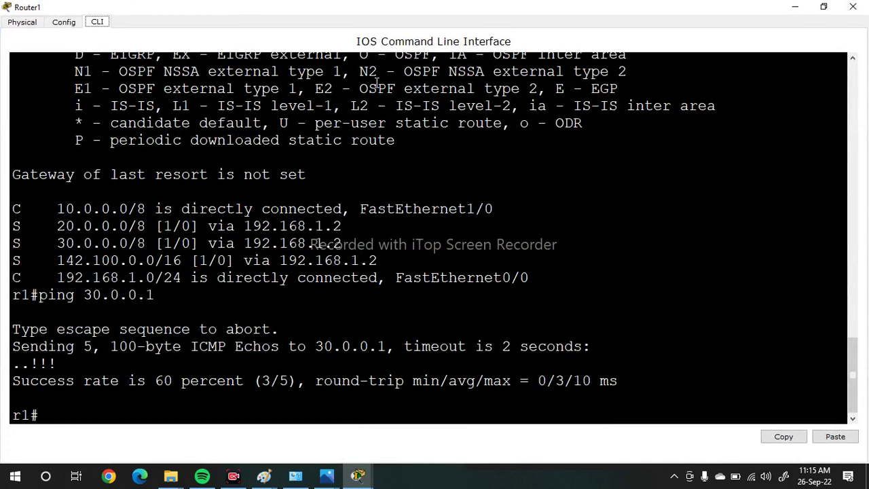
key(Return)
key(Return)
key(Return)
key(Return)
key(Return)
key(Return)
key(Up)
key(Return)
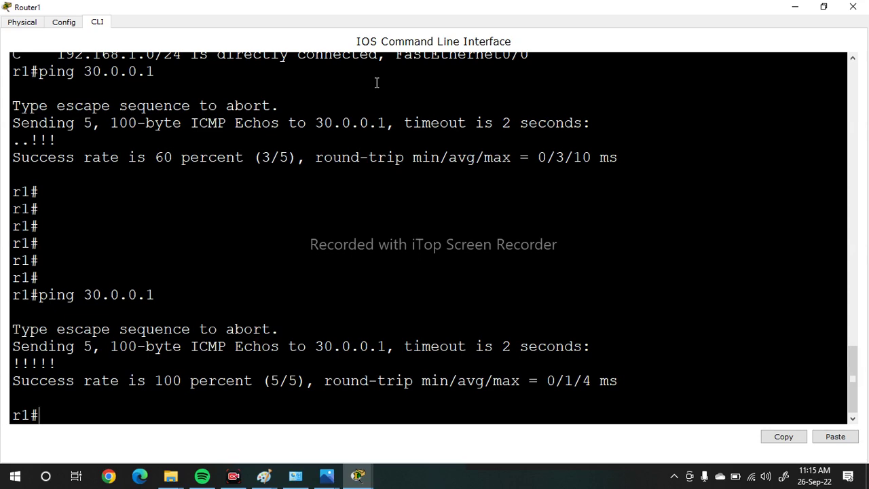
Step: Trace the route from Router1 to 30.0.0.1 and close the router's window
text(tra)
key(Tab)
text(30.0.0.1)
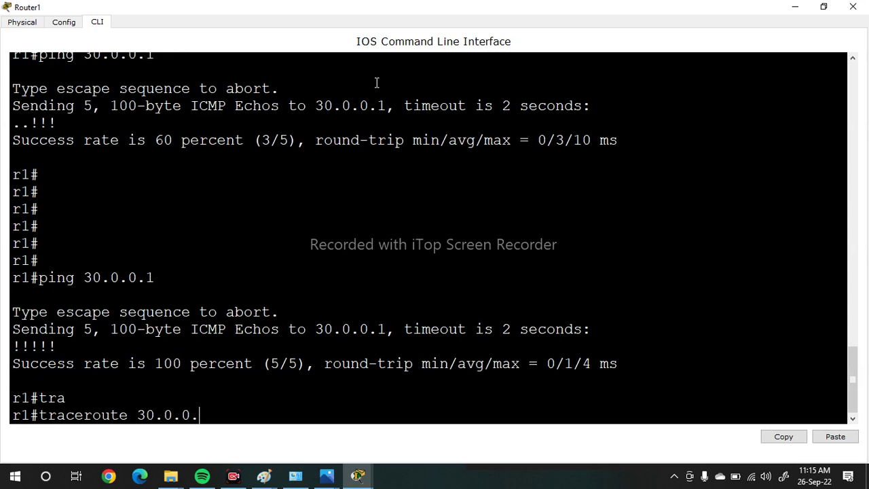
key(Return)
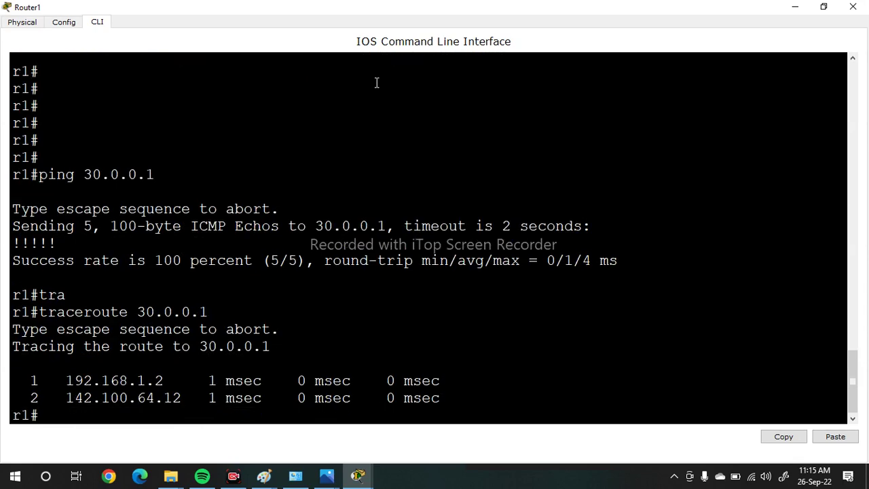
click(853, 6)
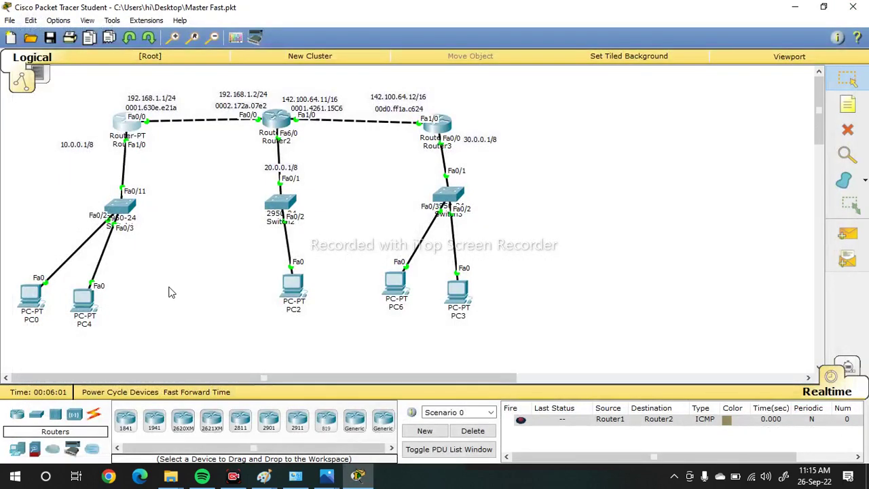
Step: Reopen Router1's command line maximized and enter global configuration mode
click(125, 124)
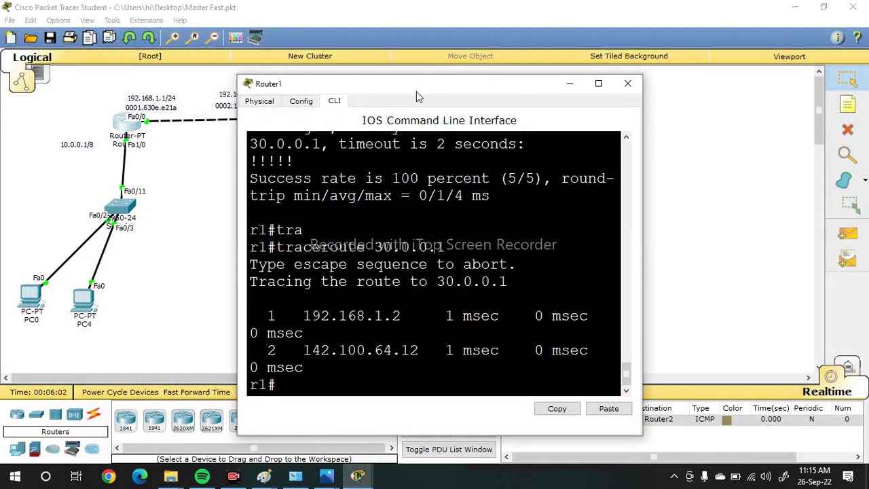
double_click(418, 92)
key(Return)
key(Return)
key(Return)
key(Return)
key(Return)
text(f t)
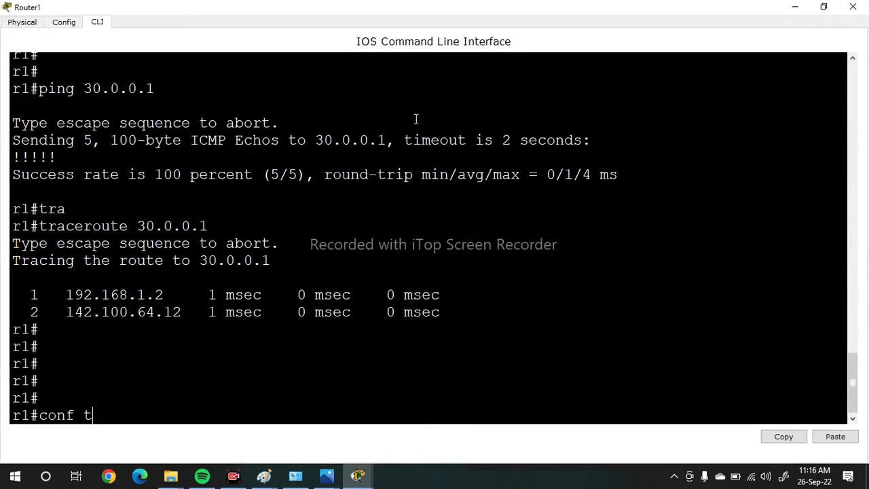
key(Tab)
key(Return)
key(Return)
key(Return)
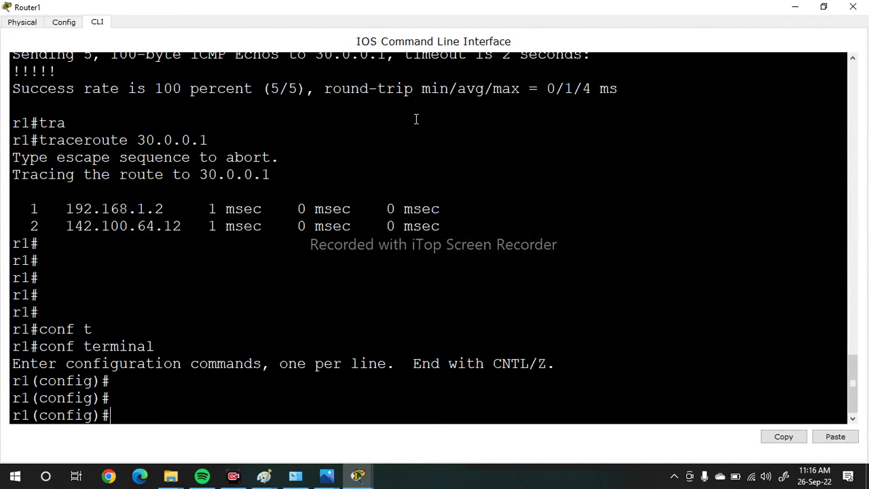
key(Return)
key(Return)
key(Return)
key(Return)
key(Return)
Step: Create a DHCP pool named r1 on Router1
text(ip dhc)
key(Tab)
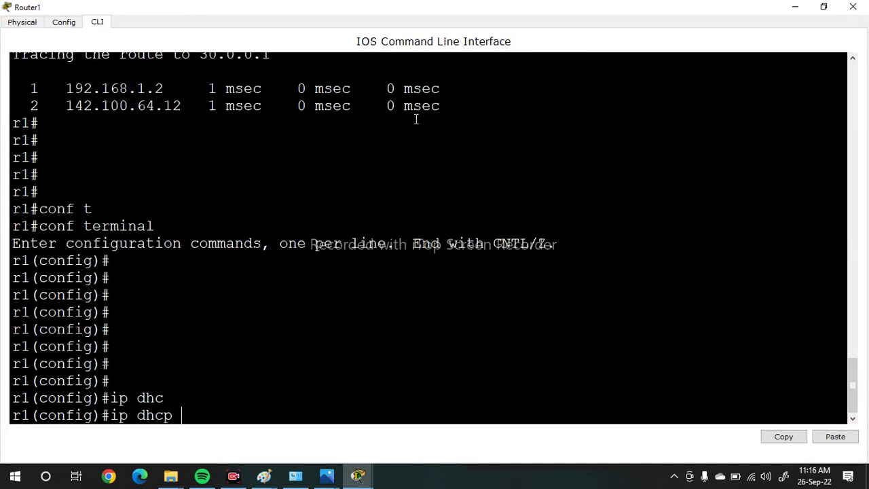
text(po)
key(Tab)
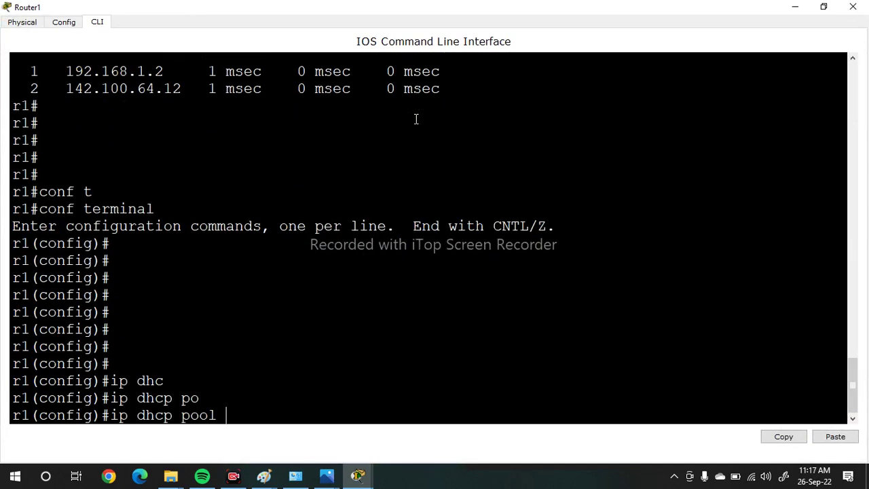
text(r1)
key(Return)
Step: Give DHCP pool r1 the network 10.0.0.0 255.0.0.0 and the default router 10.0.0.1
text(ne)
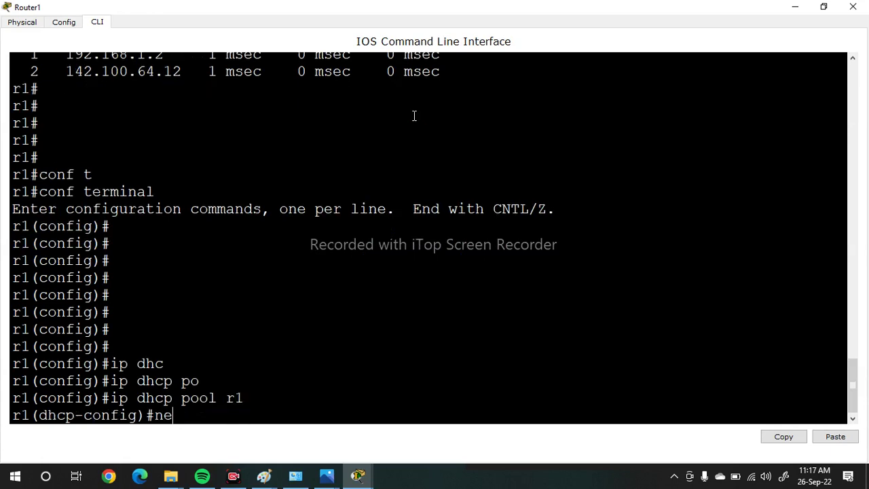
text(t 10.0.0.0 255.0.0.0)
key(Return)
text(def)
key(Tab)
text(10.0.0.1)
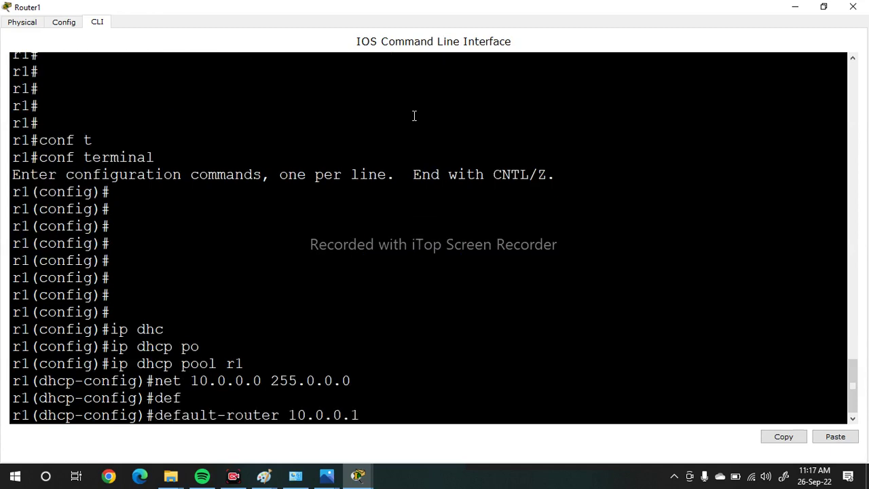
key(Return)
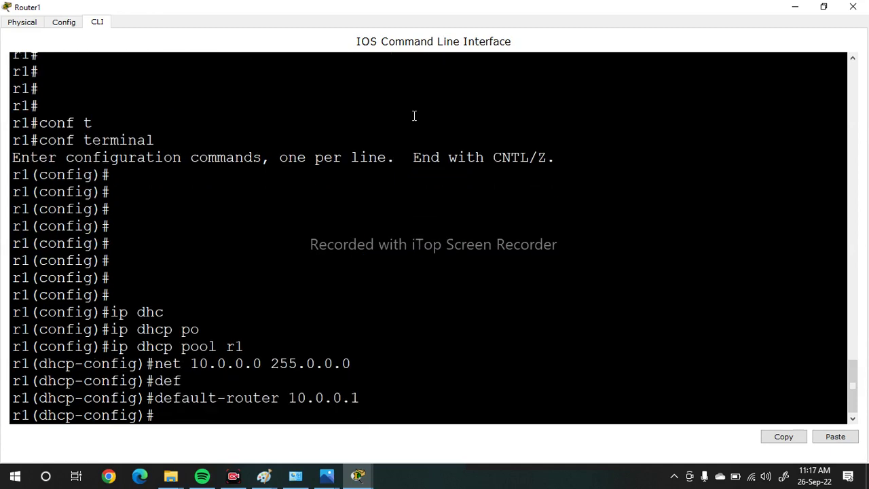
Step: Create a second DHCP pool named r2 on Router1 with the network 20.0.0.0 255.0.0.0
key(Up)
key(Up)
key(Up)
key(BackSpace)
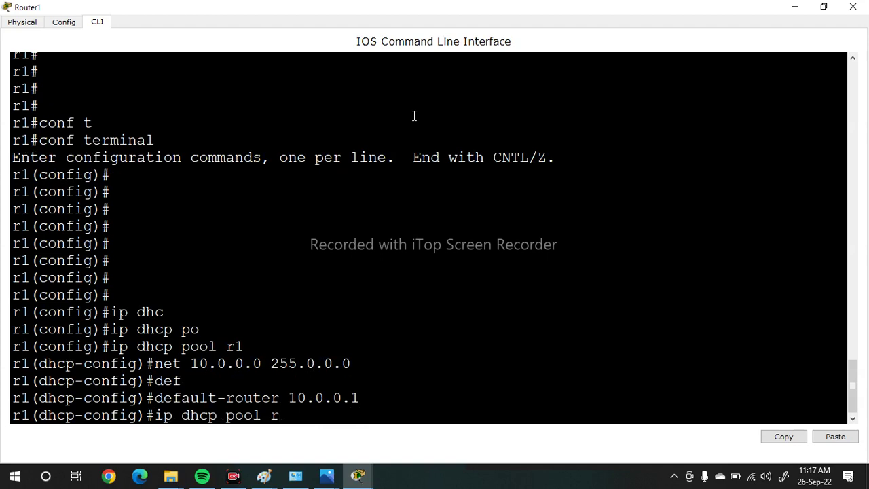
text(2)
key(Return)
text(net)
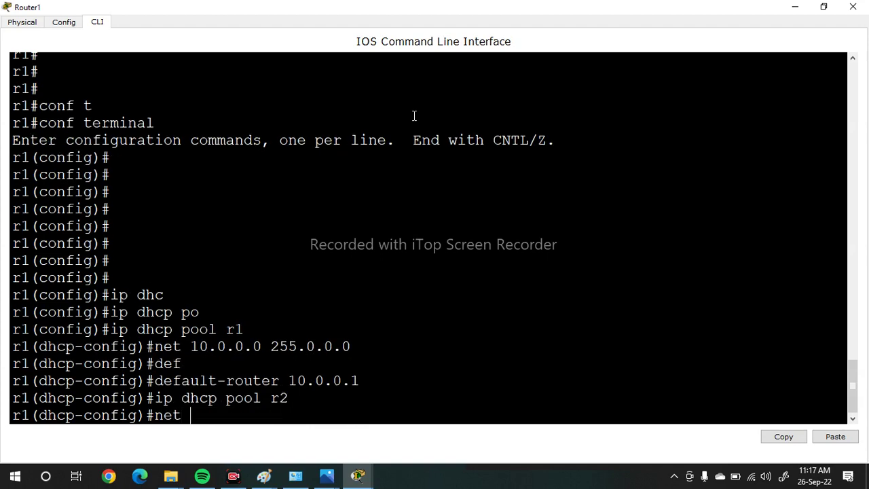
text( 20.0.0.0 255.0.0.0 255.0)
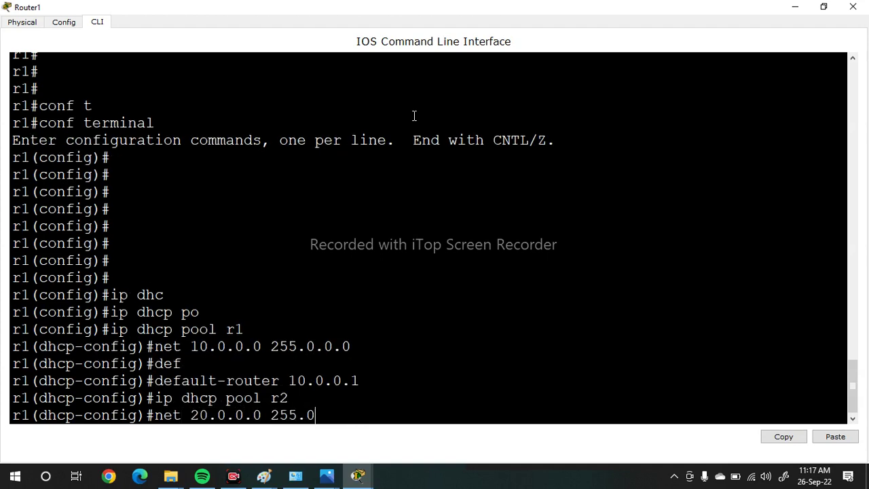
key(Return)
Step: Set the default router of DHCP pool r2 to 20.0.0.1
key(Up)
key(Up)
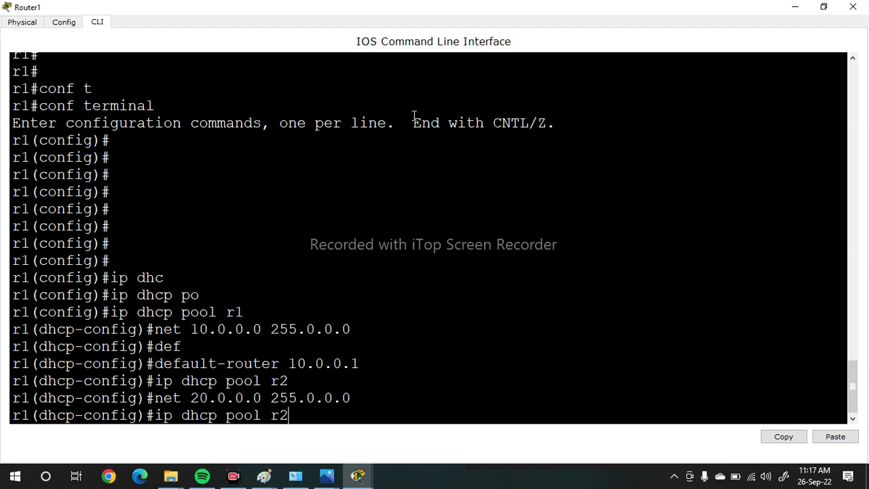
key(Up)
key(Left)
key(Left)
key(Left)
key(Left)
key(Left)
key(Left)
key(Left)
key(BackSpace)
text(2)
key(Return)
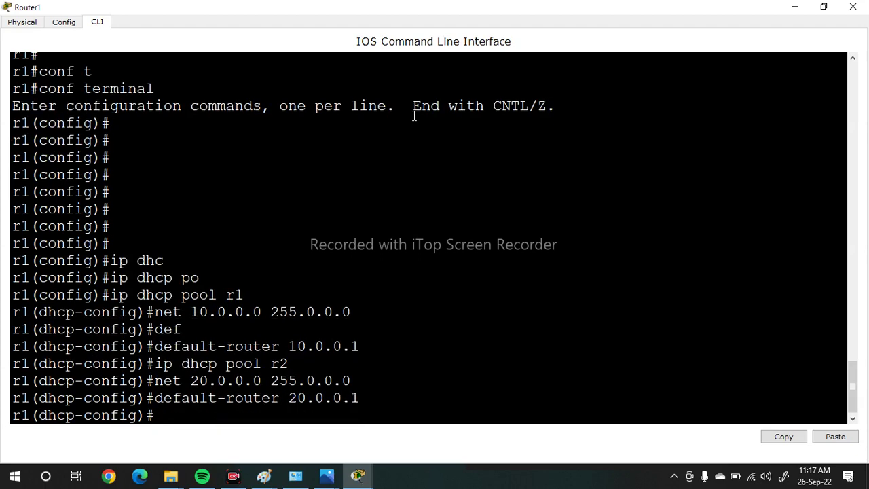
Step: Create a third DHCP pool named r3 on Router1 with the network 30.0.0.0 255.0.0.0
key(Up)
key(Up)
key(Up)
key(BackSpace)
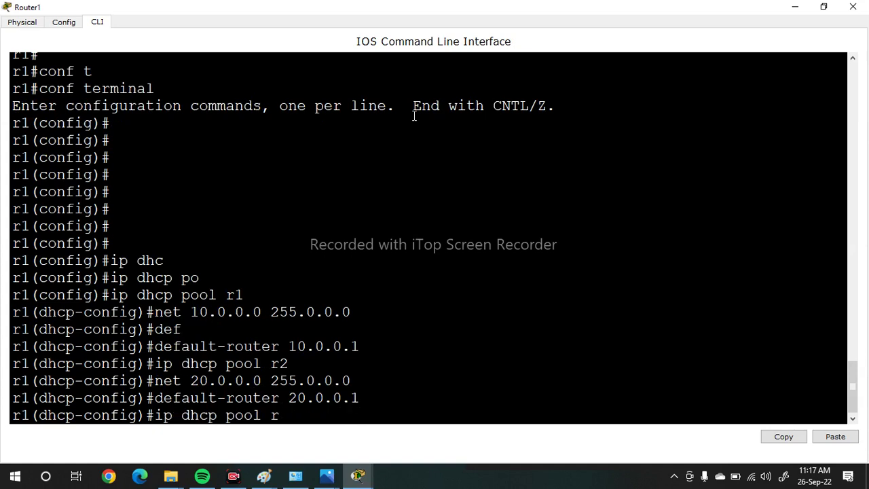
text(3)
key(Return)
key(Up)
key(Up)
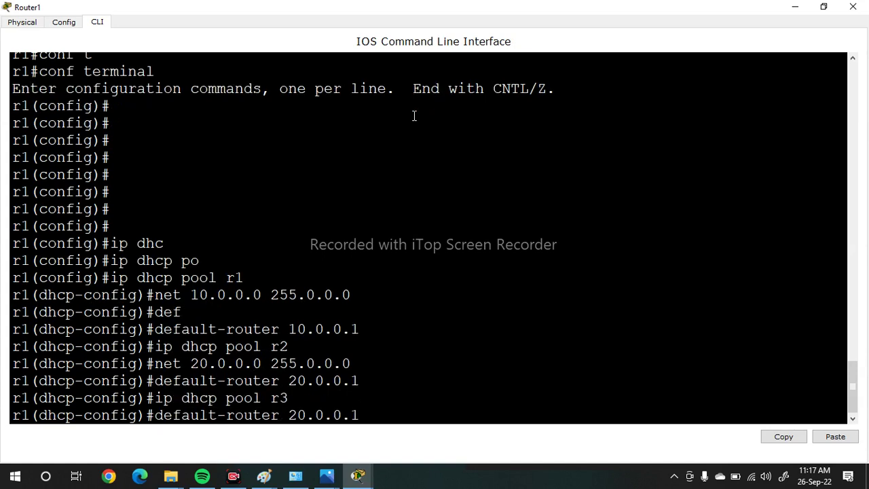
key(Up)
key(Left)
key(Left)
key(Left)
key(Left)
key(Left)
key(Left)
key(Left)
key(Left)
key(Left)
key(Left)
key(Left)
key(Left)
key(Left)
key(Left)
key(Left)
key(Left)
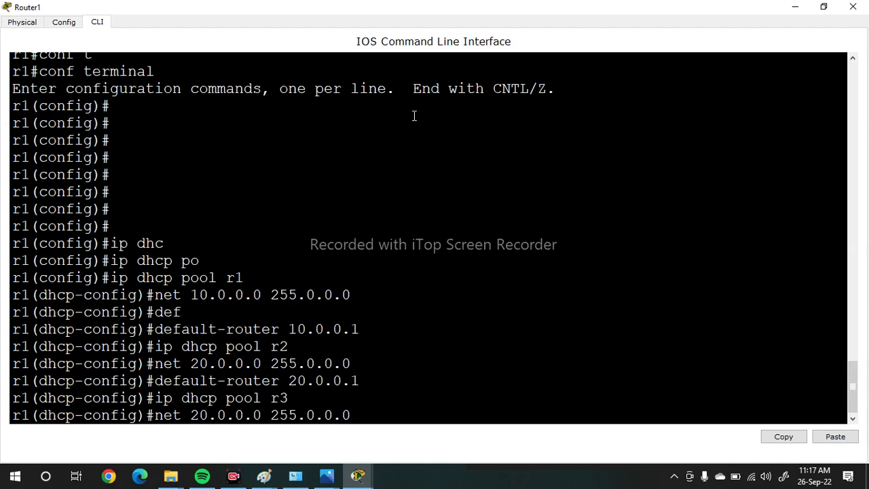
key(BackSpace)
text(3)
key(Return)
Step: Set the default router of DHCP pool r3 to 30.0.0.1
key(Up)
key(Up)
key(Up)
key(Left)
key(Left)
key(Left)
key(Left)
key(Left)
key(Left)
key(Left)
key(BackSpace)
text(3)
key(Return)
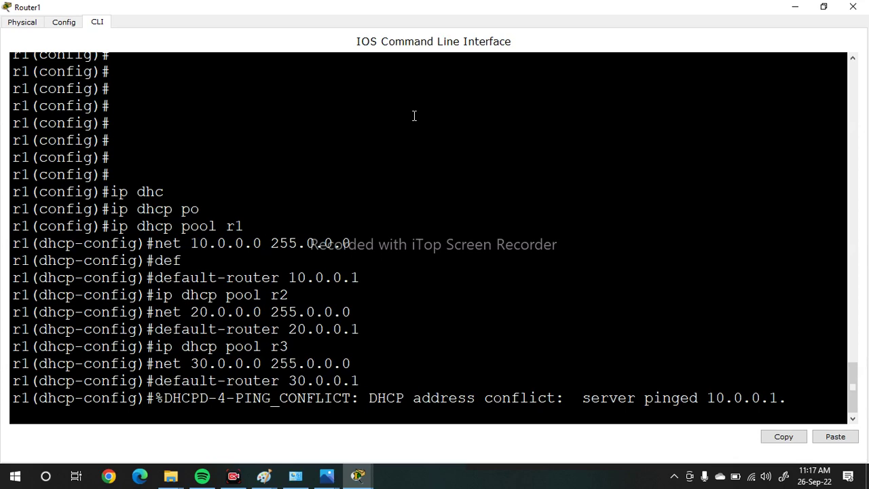
Step: Highlight the DHCP address conflict message and leave DHCP configuration for privileged EXEC mode
triple_click(360, 397)
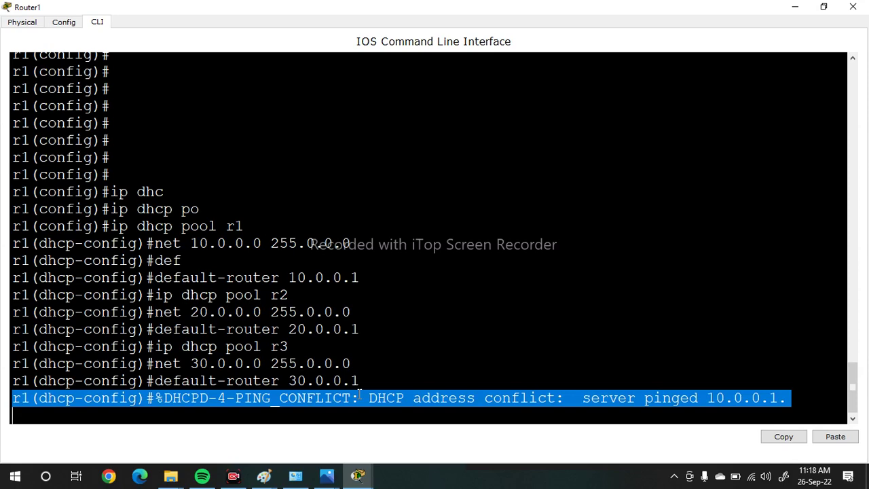
key(Return)
key(Return)
key(ctrl+z)
key(Return)
Step: Display Router1's running configuration, highlight the network line of DHCP pool r1, and close the router's window
text(sh run)
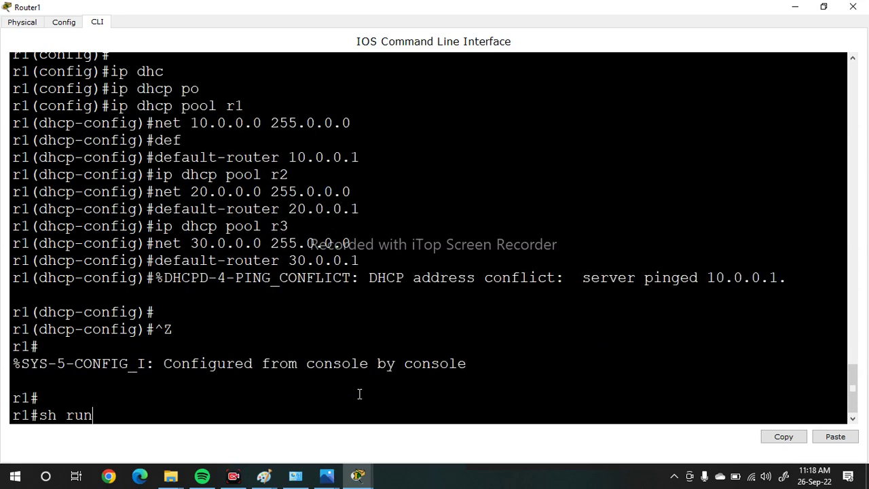
key(Return)
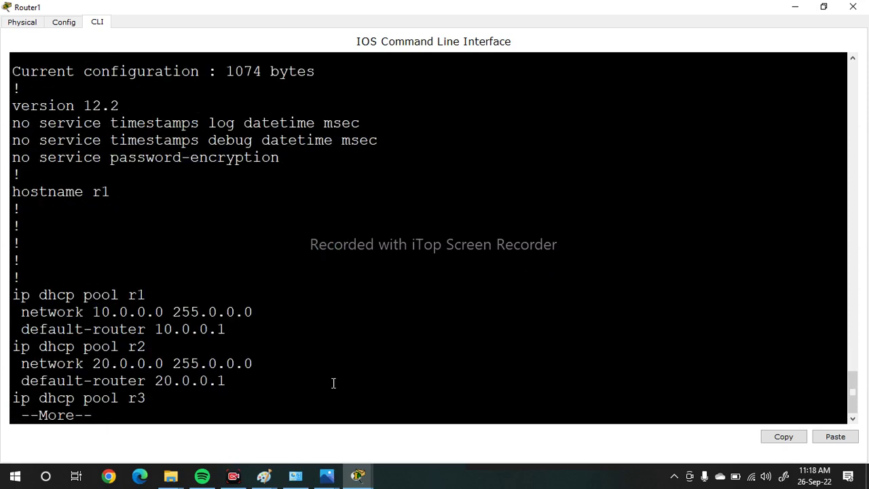
triple_click(161, 315)
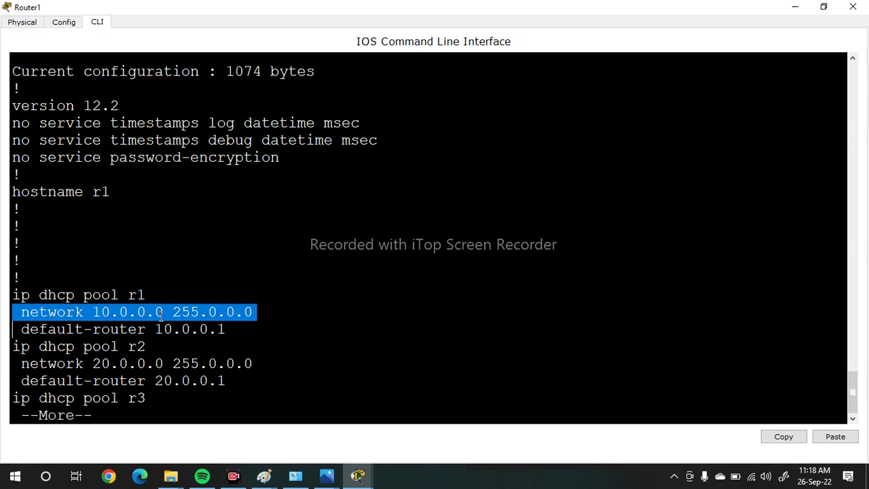
click(837, 6)
click(626, 81)
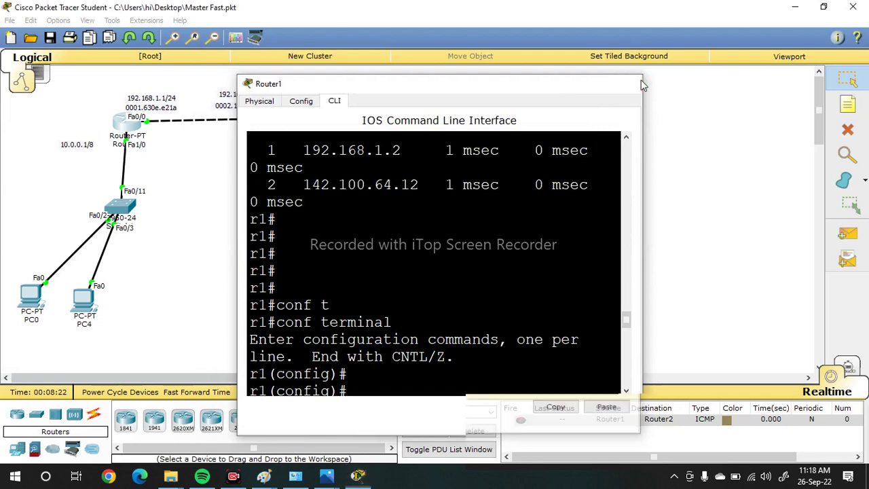
Step: Check the DHCP-assigned IP configuration of PC0 and close its window
click(30, 301)
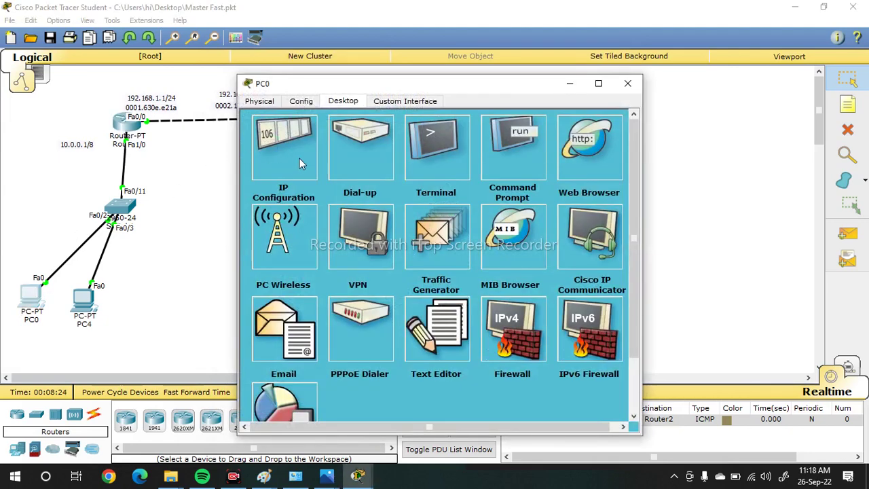
click(301, 163)
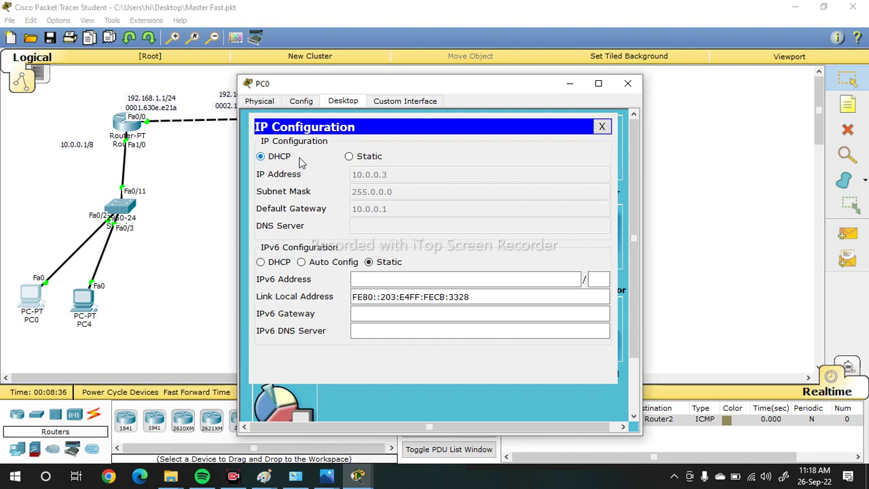
click(628, 83)
mouse_move(128, 132)
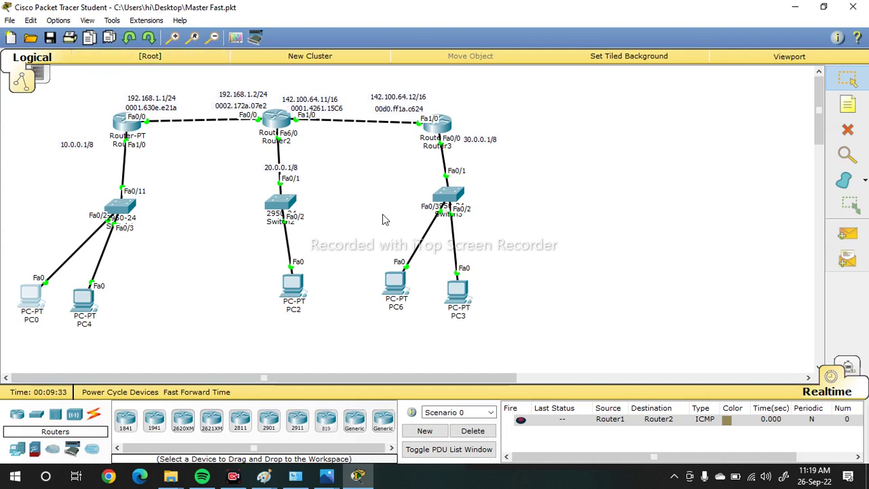
Step: Check PC2's DHCP IP configuration twice, closing and reopening its window between the two checks
click(291, 275)
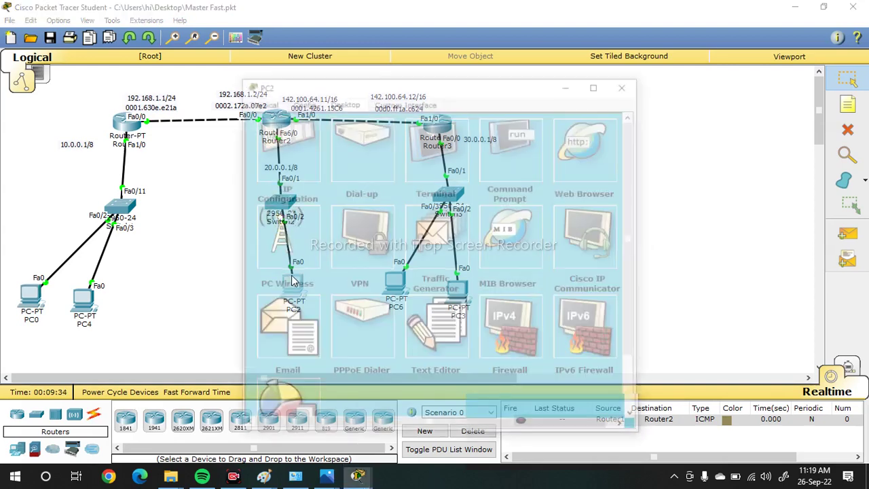
click(290, 150)
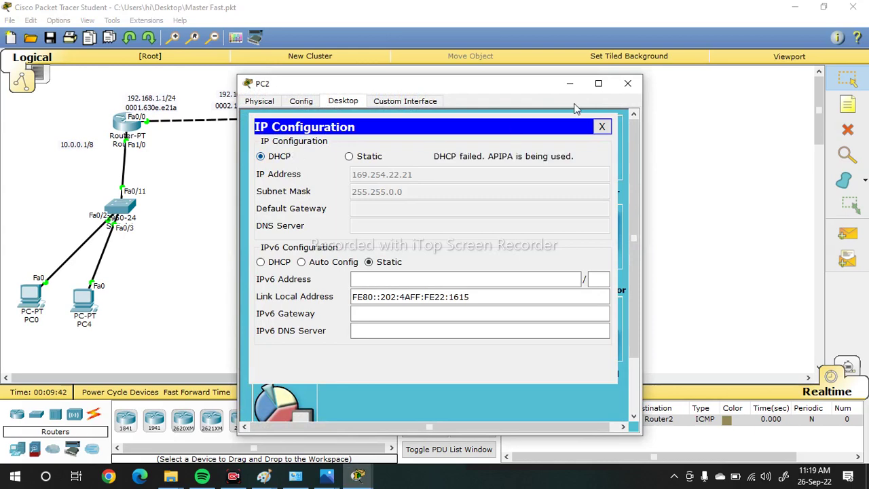
click(628, 83)
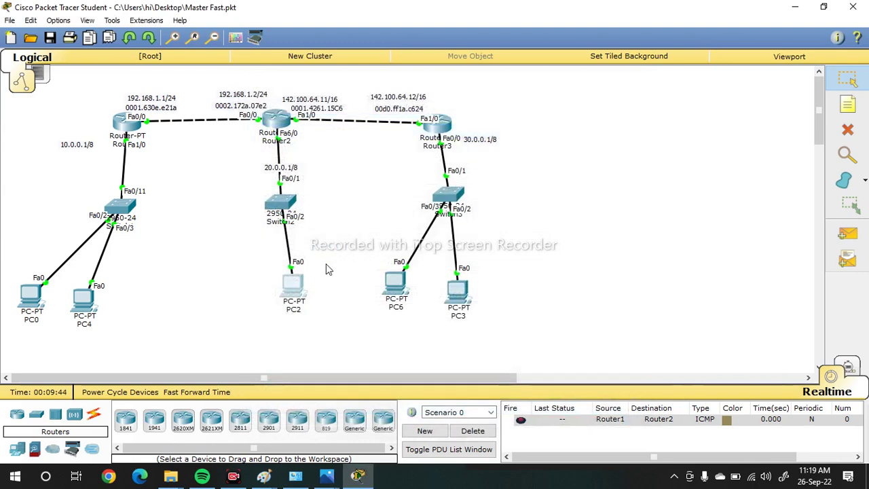
click(296, 287)
click(291, 160)
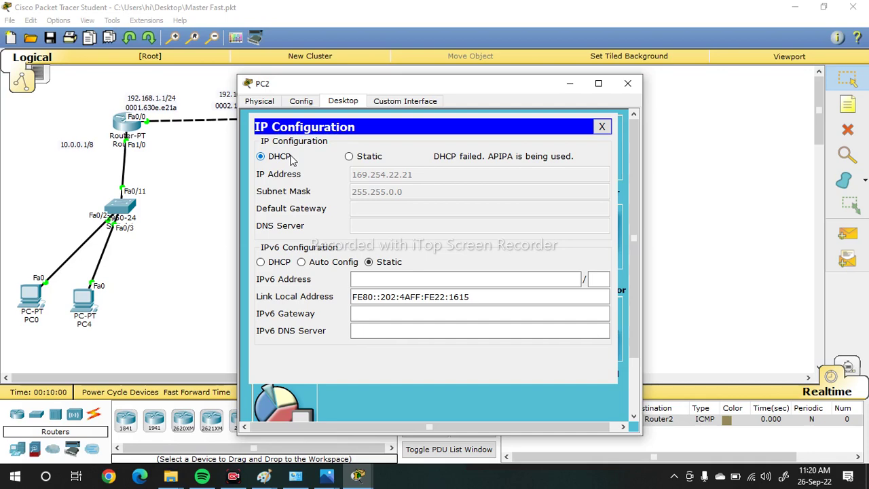
click(627, 83)
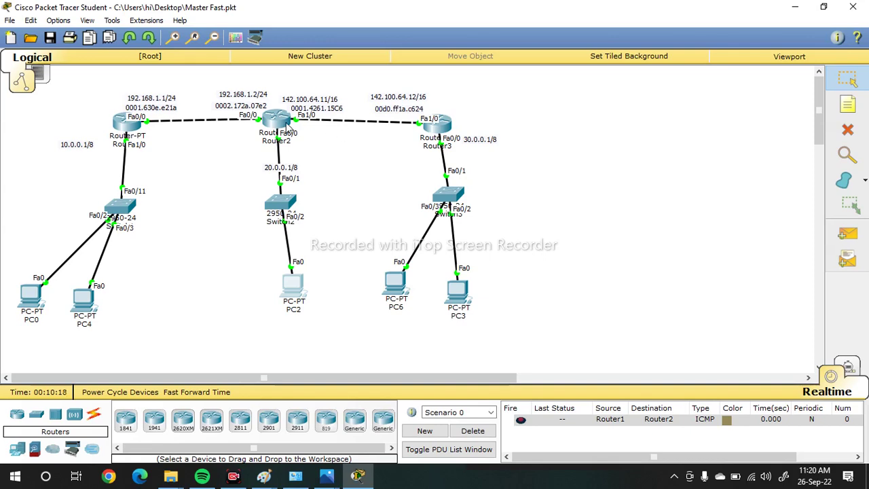
Step: Open Router2's command line in a maximized window and enter privileged EXEC mode
click(282, 124)
click(336, 102)
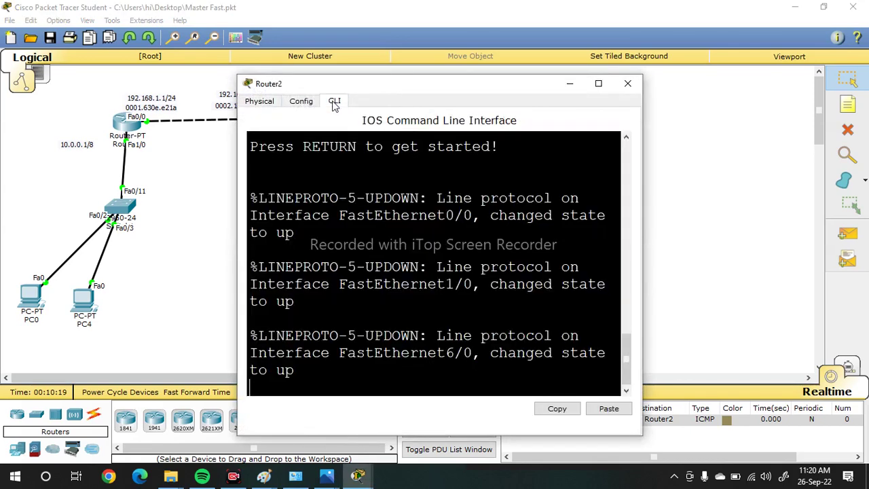
double_click(423, 86)
key(Return)
key(Return)
key(Return)
key(Return)
text(en)
key(Return)
Step: Display Router2's brief IP interface summary and highlight the address of FastEthernet6/0
text(sh i)
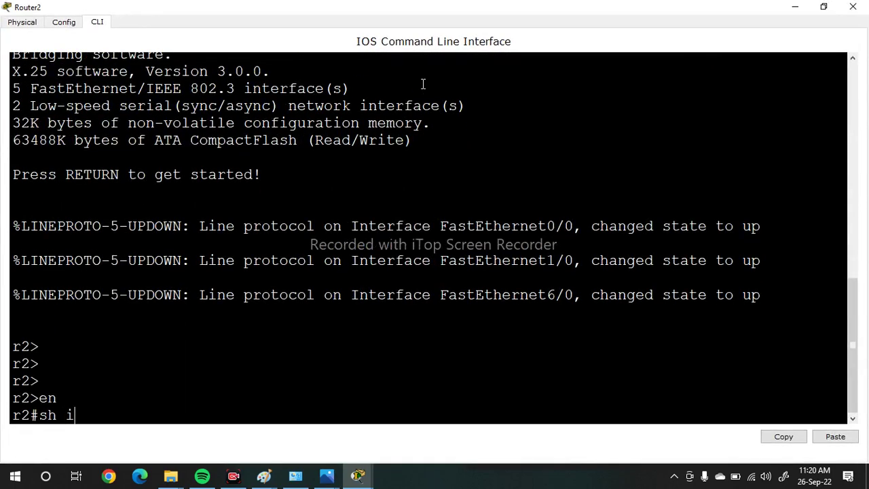
text(p int b)
key(Tab)
key(Return)
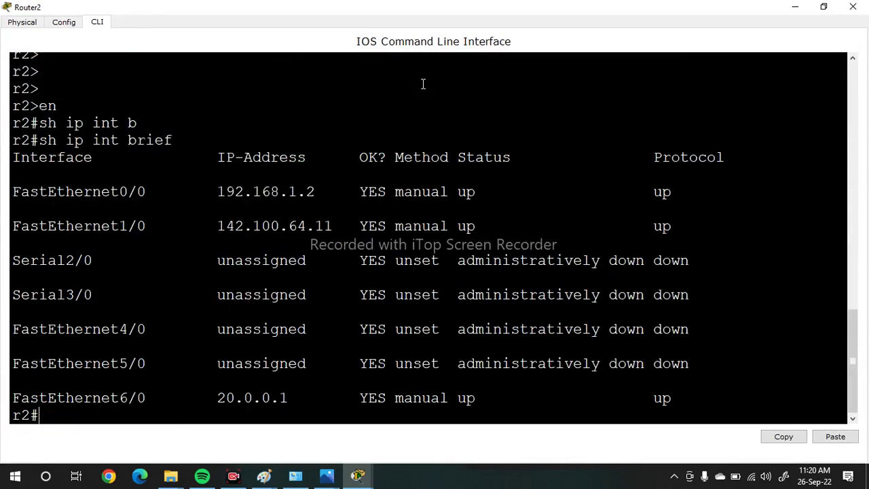
triple_click(247, 399)
Step: Enter global configuration mode on Router2 and select interface f6/0 for configuration
key(Return)
key(Return)
text(conf t)
key(Tab)
text(nt f6/0)
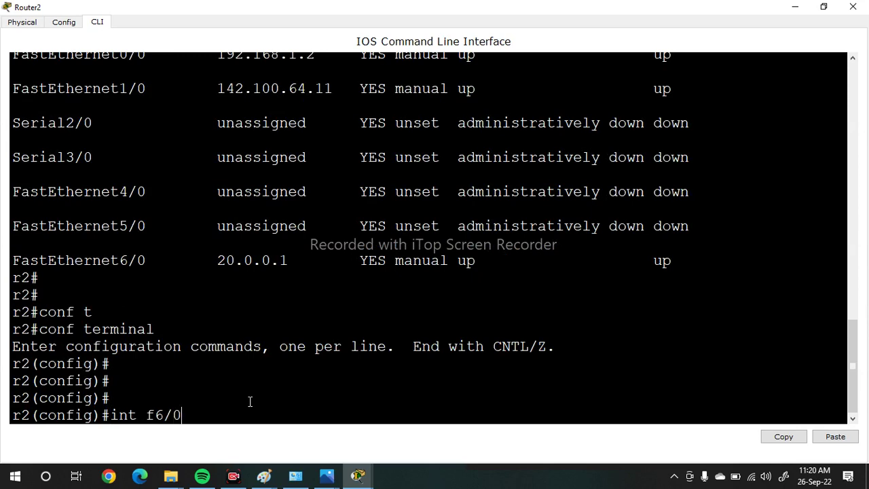
key(Return)
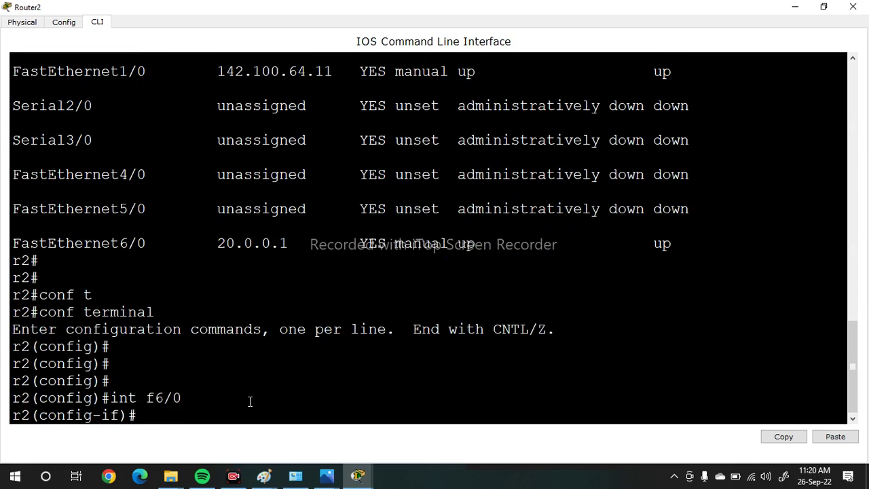
Step: Set the IP helper address of Router2's FastEthernet6/0 interface to 192.168.1.1
text(ip hep)
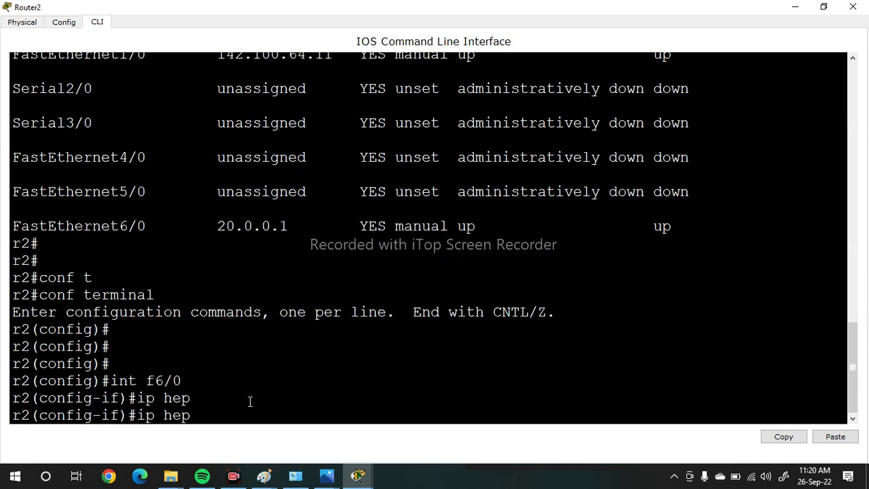
key(Tab)
key(BackSpace)
key(Tab)
text(l)
key(Tab)
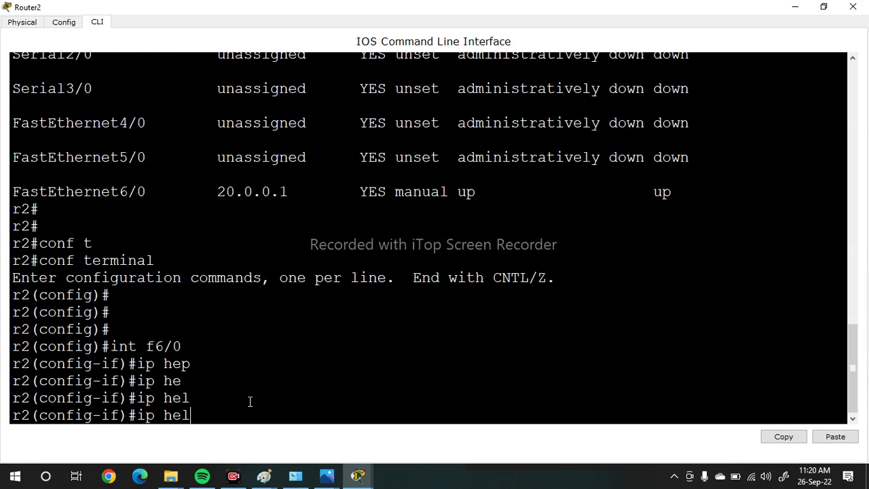
text(p)
key(Tab)
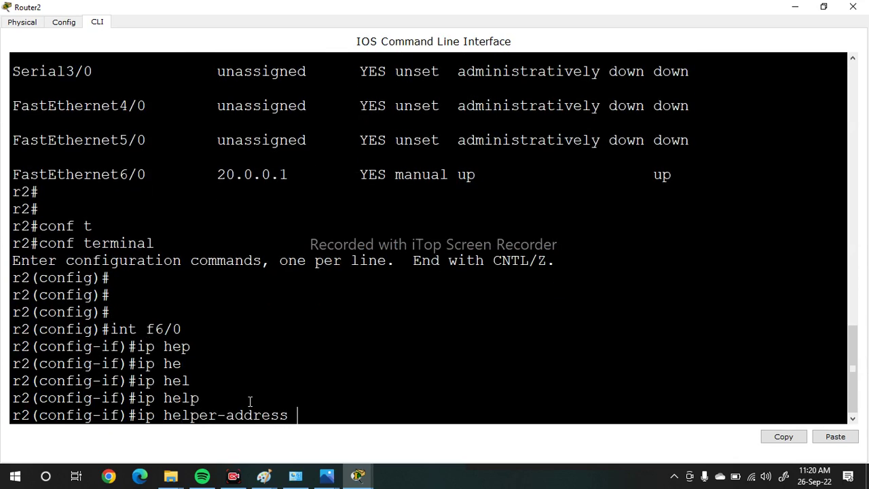
text(192.168.1.1)
key(Return)
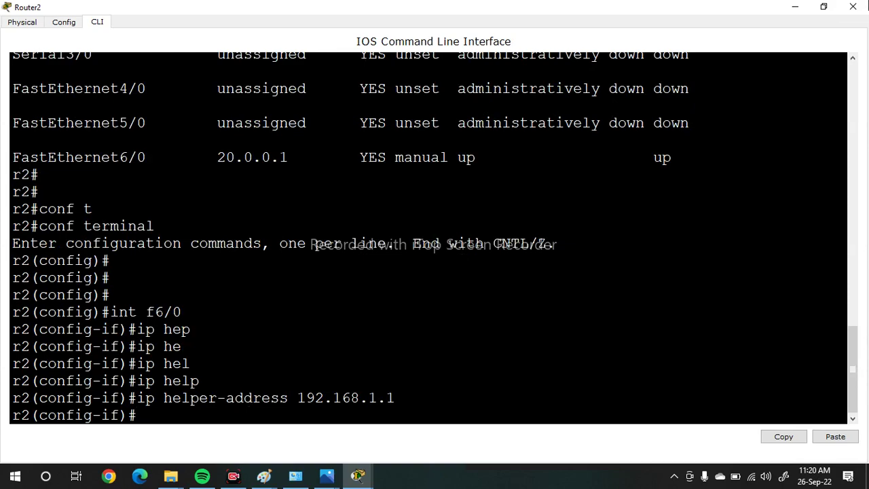
Step: Close Router2's window and check the IP configuration PC2 obtains through DHCP
click(853, 7)
click(291, 287)
click(285, 154)
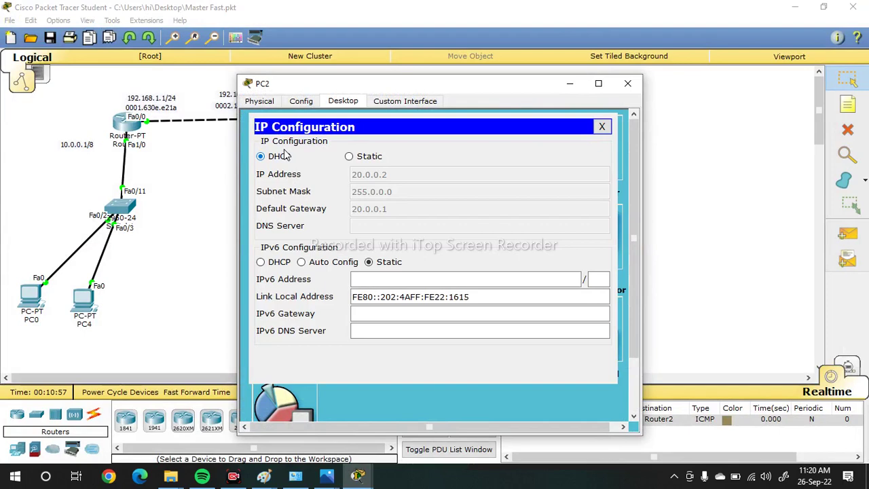
click(628, 83)
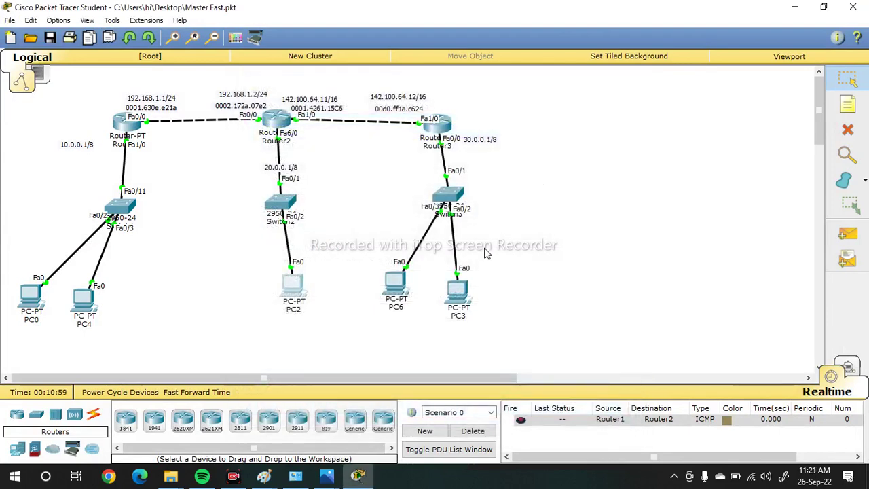
Step: Check PC6's DHCP IP configuration and close its window
click(395, 289)
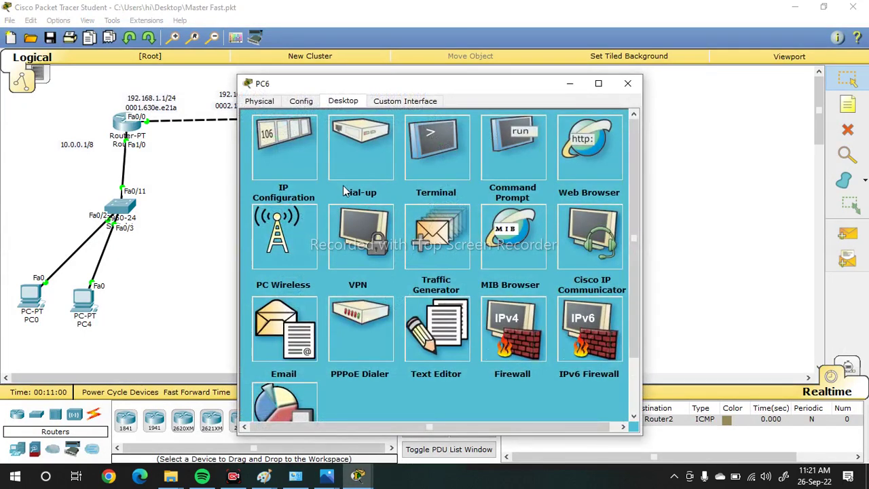
click(289, 167)
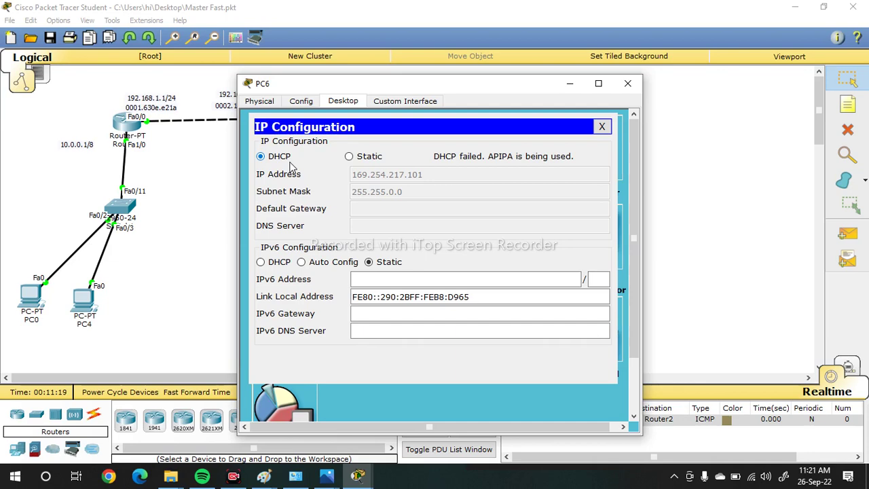
click(627, 84)
Step: Open Router3's command line in a maximized window and enter privileged EXEC mode
click(438, 125)
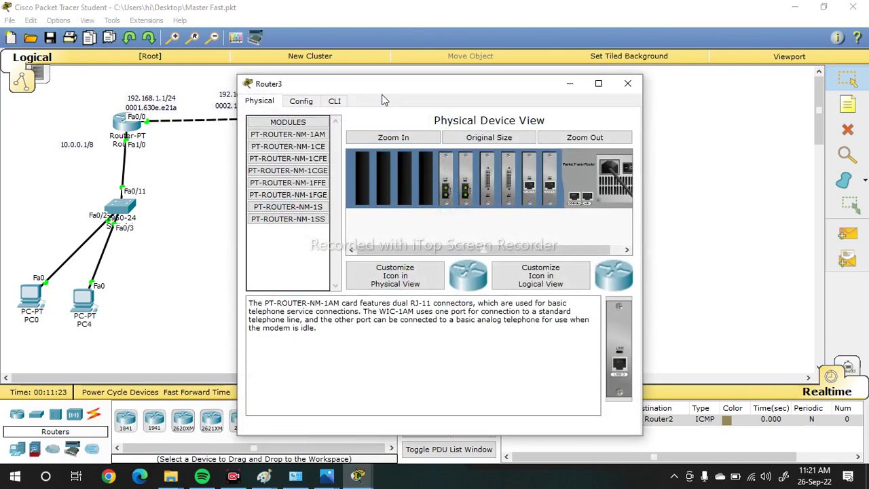
click(334, 101)
double_click(425, 89)
key(Return)
key(Return)
key(Return)
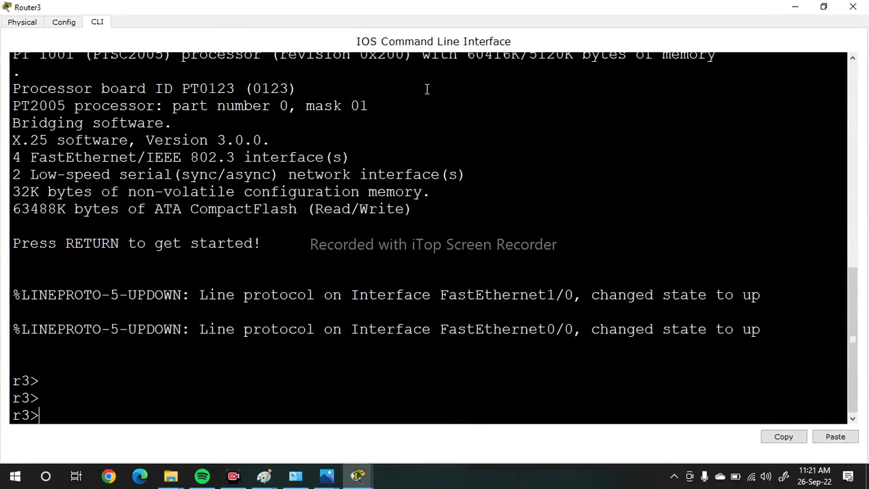
text(en)
key(Return)
Step: Display Router3's brief IP interface summary and highlight the address of FastEthernet0/0
text(sh ip int br)
key(Tab)
text(4)
key(Return)
key(Up)
key(BackSpace)
key(BackSpace)
key(Return)
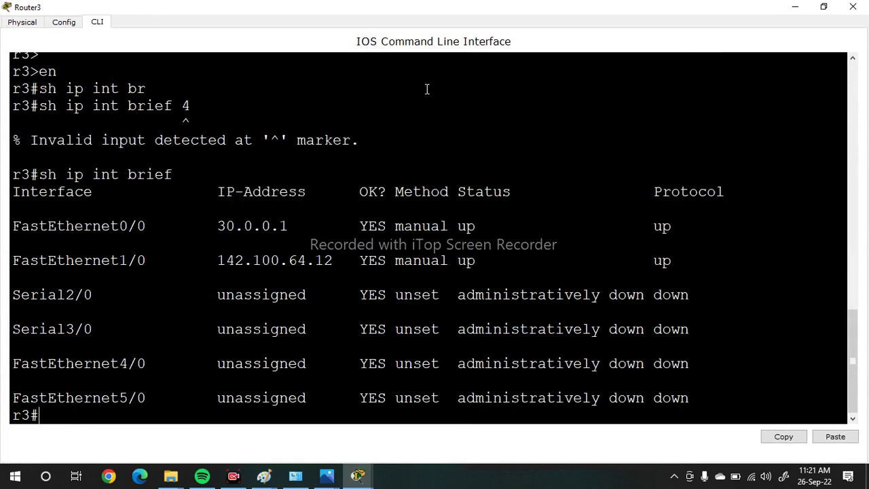
triple_click(263, 226)
Step: Enter global configuration mode on Router3 and select interface f0/0 for configuration
key(Return)
key(Return)
text(conf)
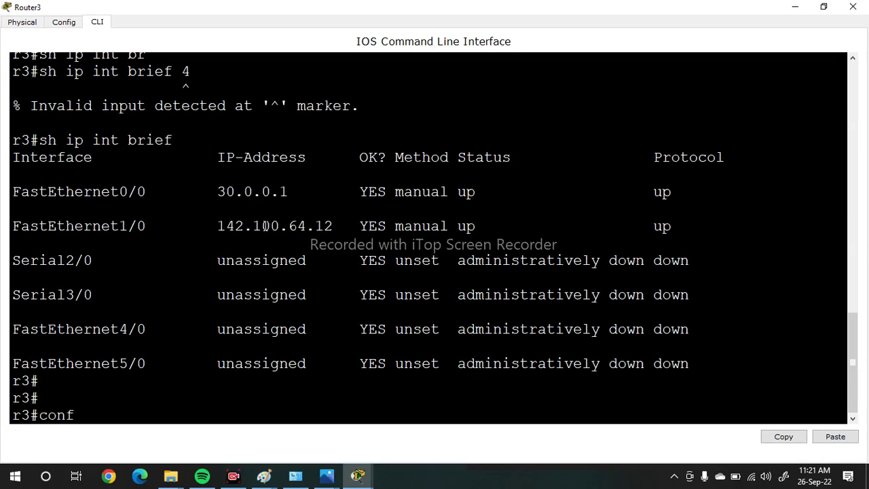
text( t)
key(Tab)
key(Return)
key(Return)
key(Return)
text(int f0/0)
key(Return)
Step: Set the IP helper address of Router3's FastEthernet0/0 interface to 192.168.1.1 and return to privileged EXEC mode
text(ip help)
key(Tab)
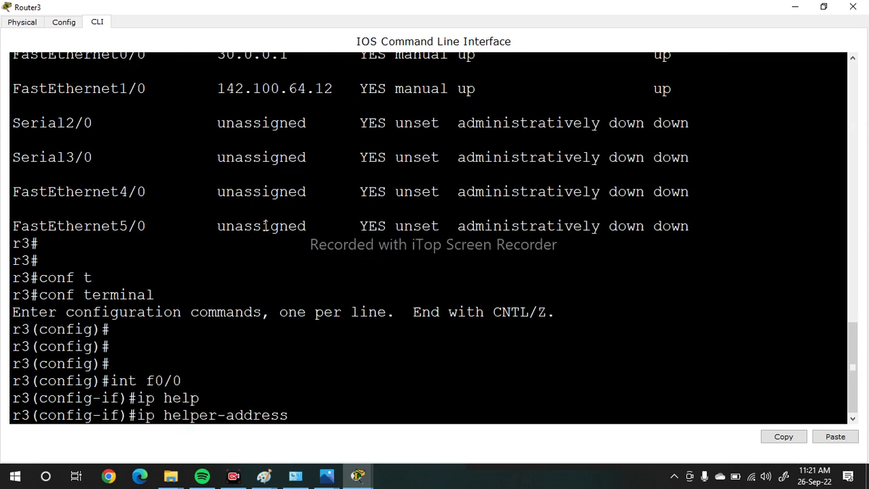
text(192.168.1.1)
key(Return)
key(Return)
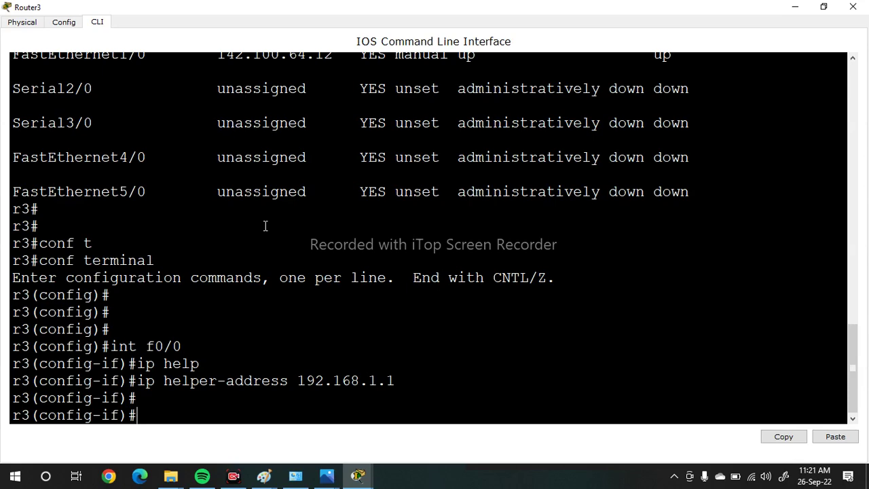
key(ctrl+z)
key(Return)
text(sh ip)
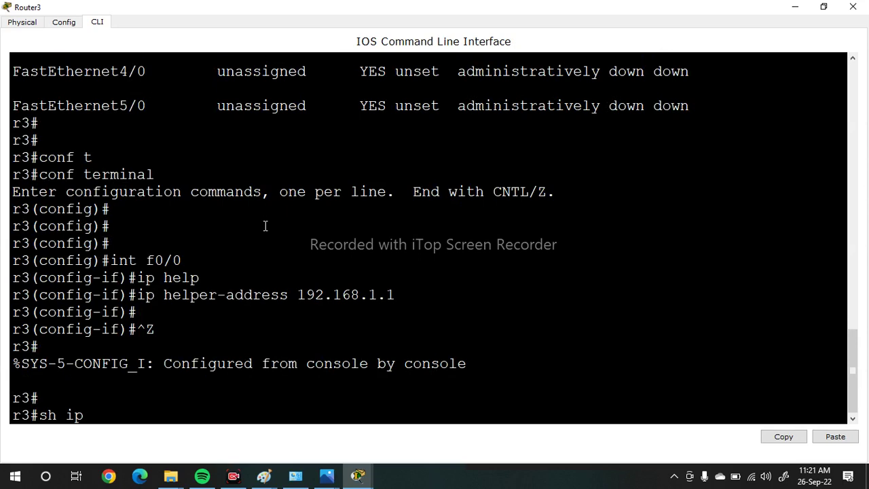
key(BackSpace)
key(BackSpace)
key(BackSpace)
key(BackSpace)
key(BackSpace)
key(BackSpace)
key(Return)
key(Return)
key(Return)
key(Return)
key(Return)
key(Return)
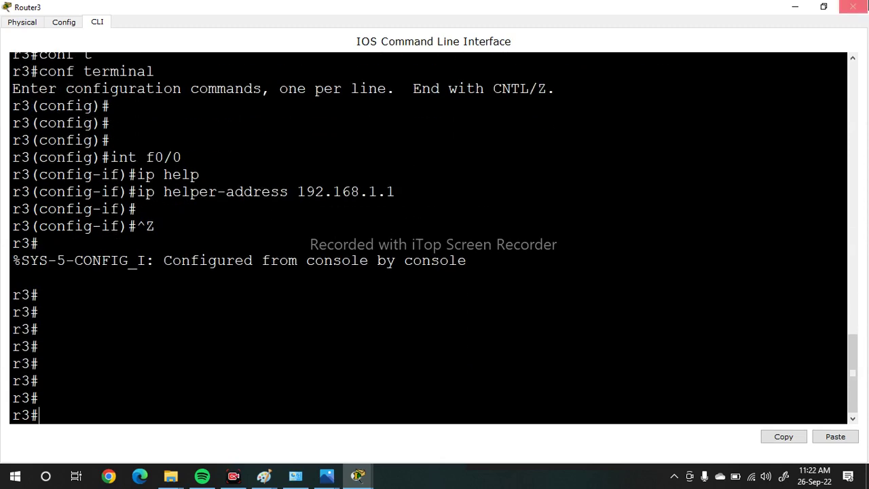
Step: Close Router3's window and check the IP configuration PC6 obtains through DHCP
click(853, 6)
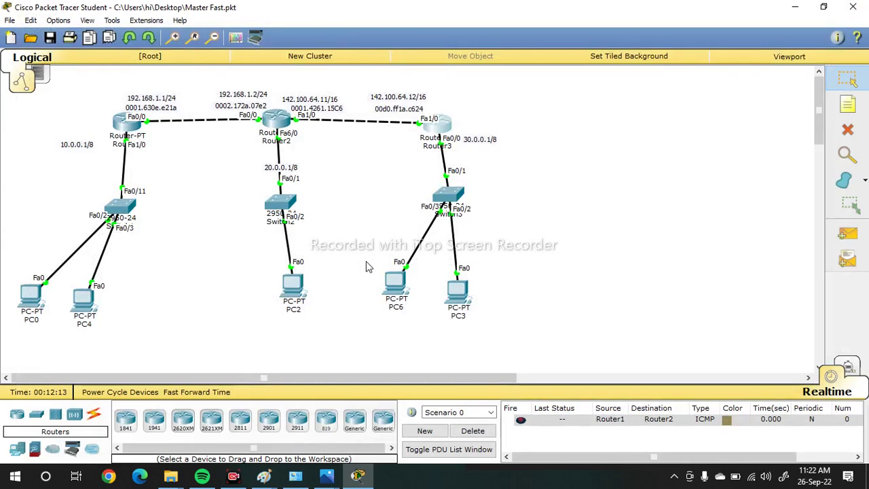
click(399, 284)
click(281, 153)
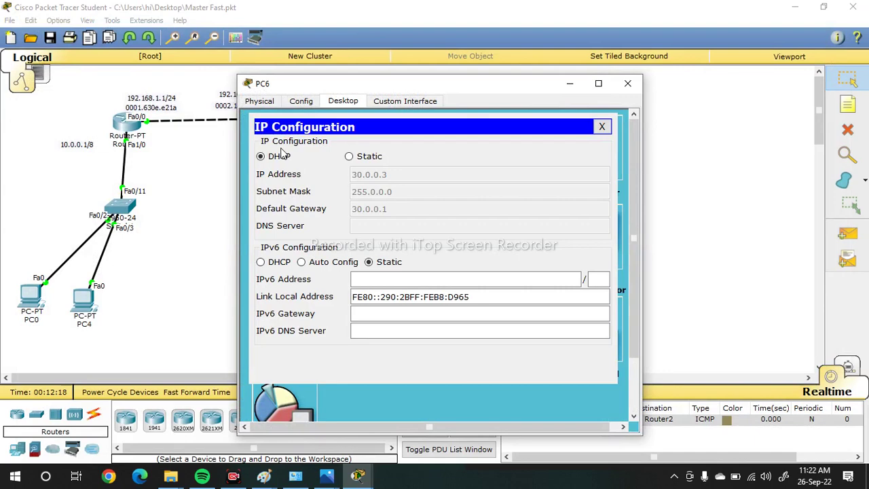
click(627, 83)
Step: Check the DHCP-assigned IP configuration of PC3 and close its window
click(457, 288)
click(282, 152)
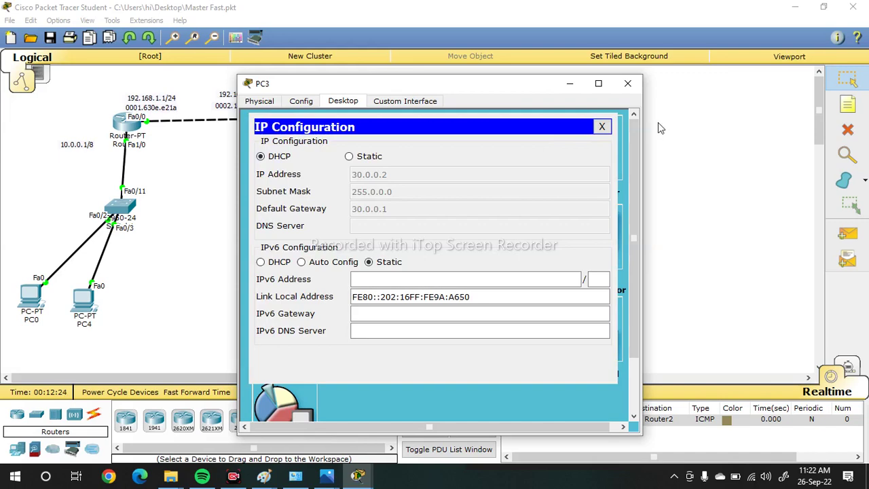
click(627, 83)
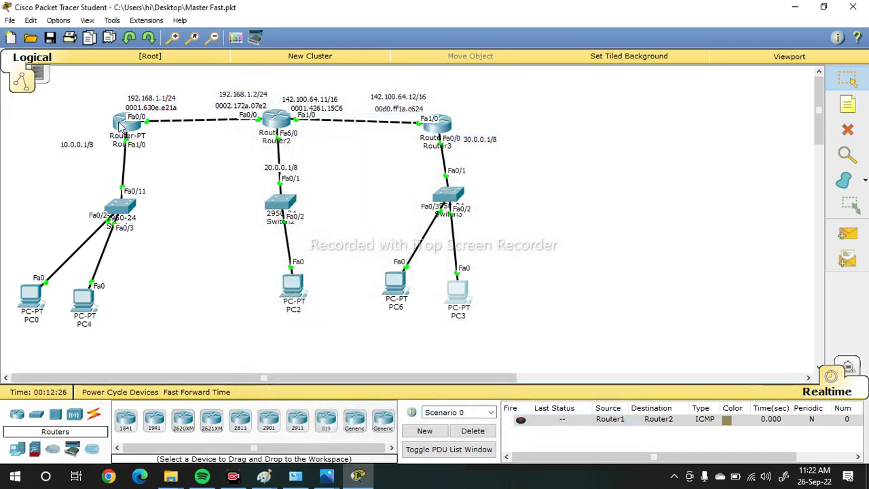
Step: Open Router1's command line maximized and leave the paged running-configuration listing for the privileged EXEC prompt
click(124, 124)
double_click(340, 87)
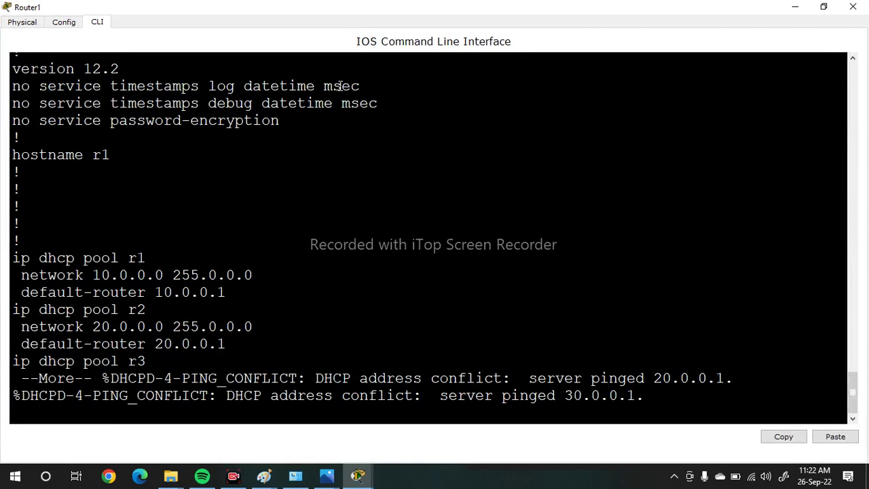
key(Return)
key(Return)
key(Return)
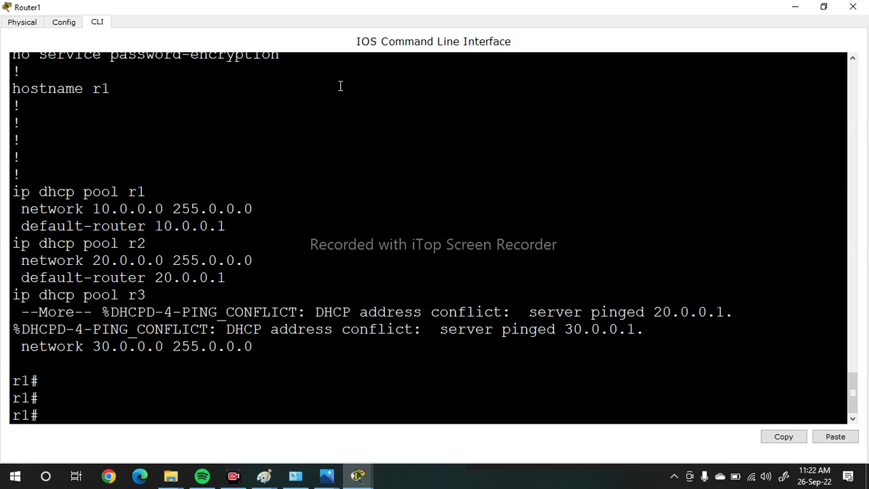
key(Return)
key(Return)
key(Return)
Step: Enter global configuration mode on Router1 and begin an ip dhcp excluded-address command
text(conf)
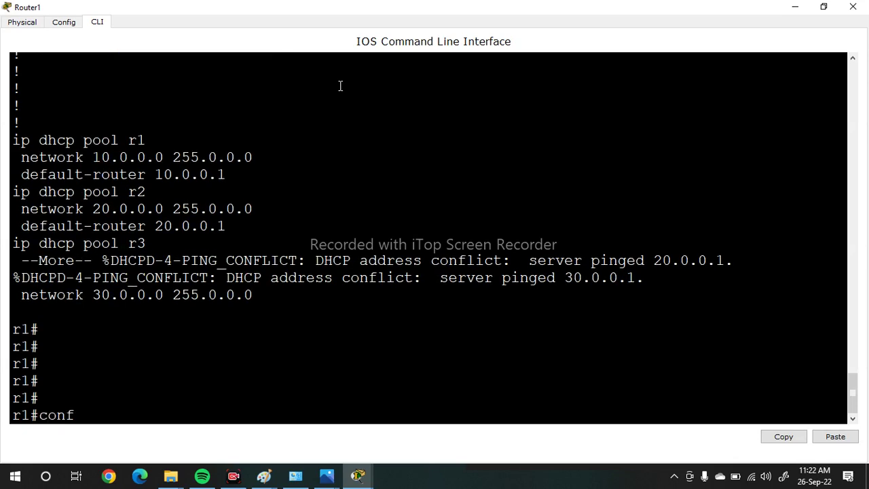
text( t)
key(Tab)
key(Return)
key(Return)
key(Return)
text(ip dhv)
key(Tab)
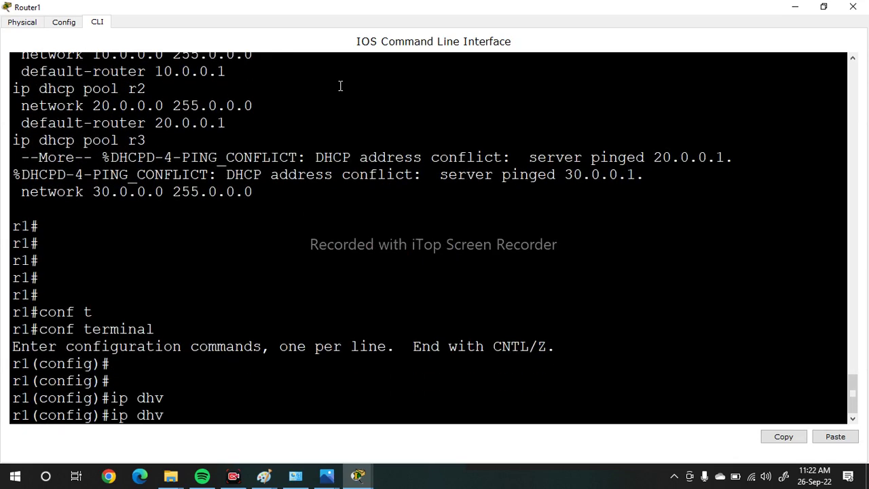
key(BackSpace)
key(Tab)
text(ex)
key(Tab)
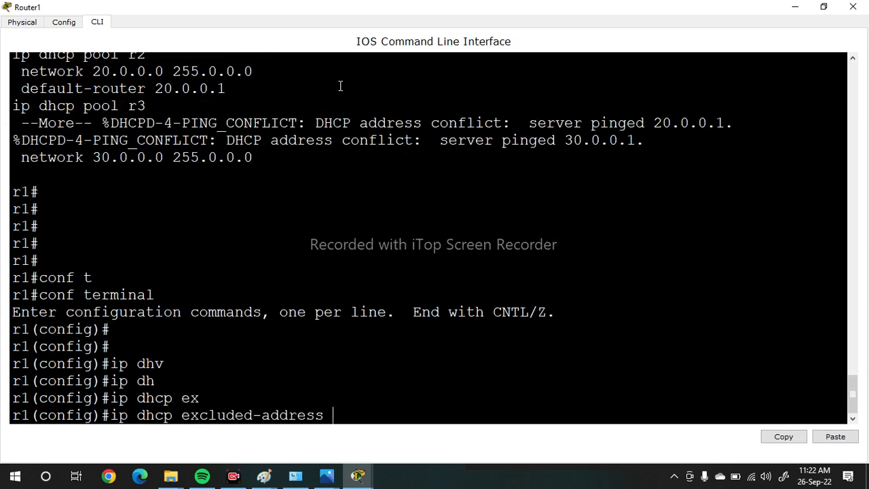